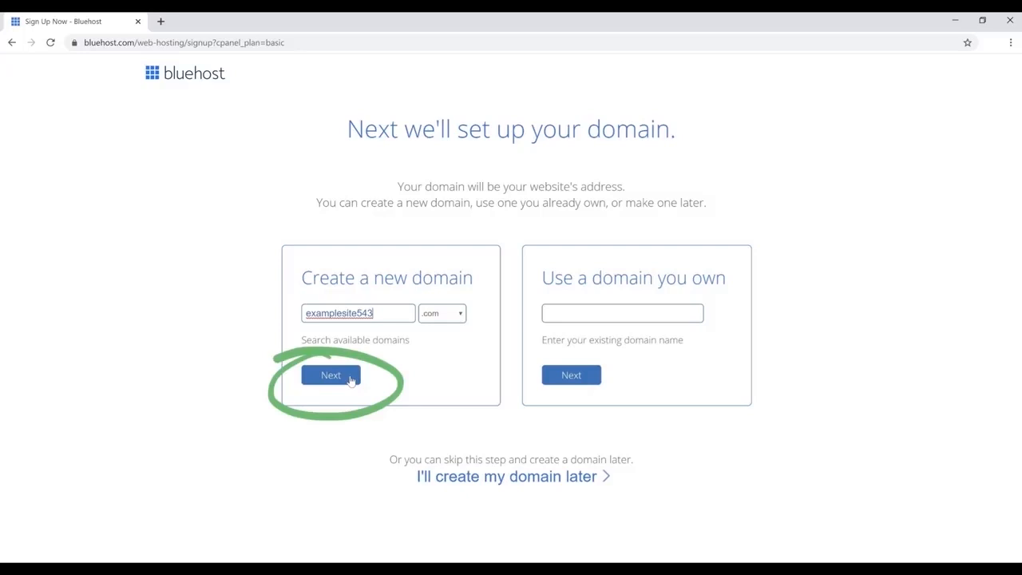
# - Submit examplesite543.com as the new domain and start creating the hosting account from the purchase confirmation
pyautogui.click(350, 378)
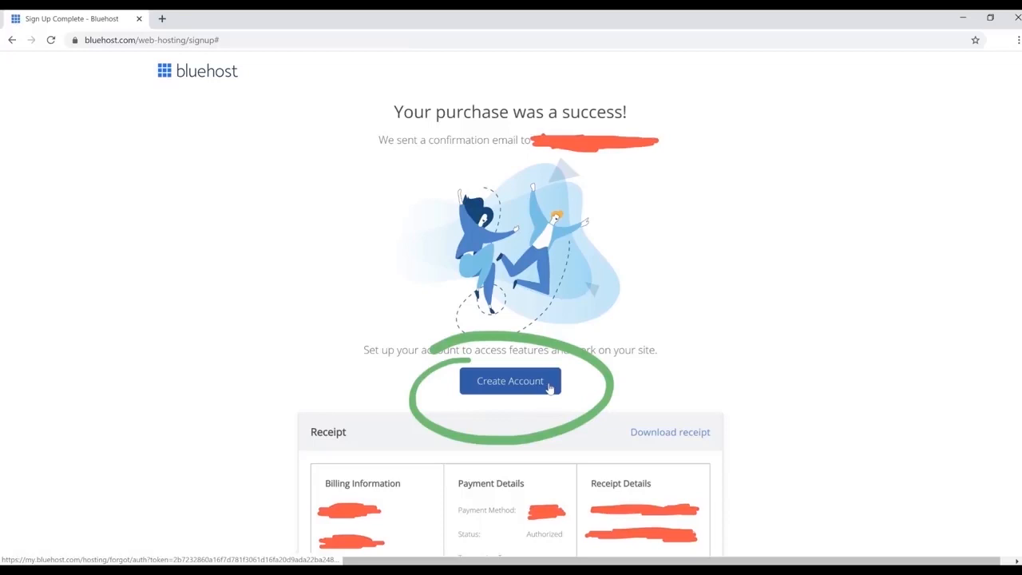
pyautogui.click(548, 387)
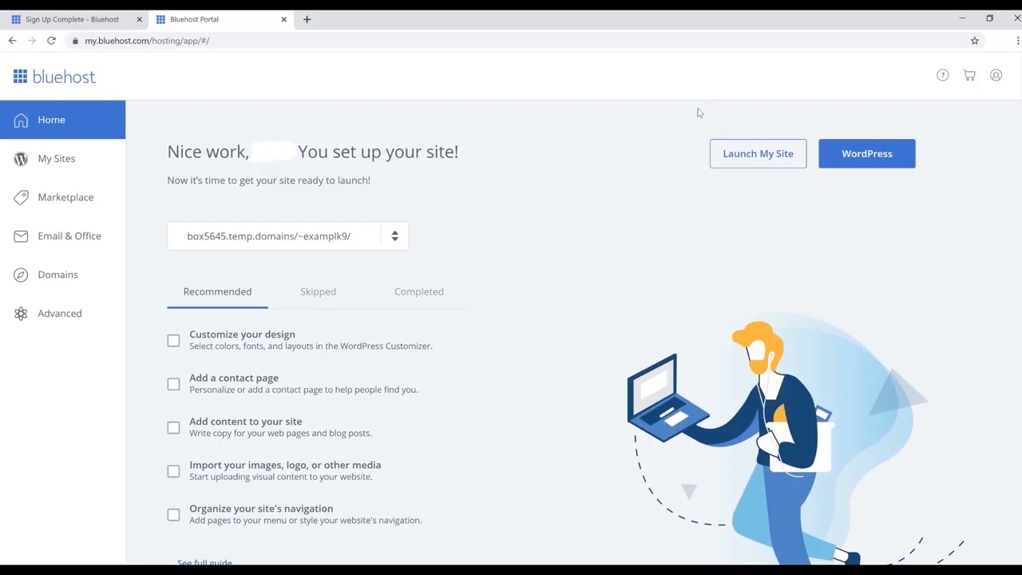
# - Open the list of hosted sites and log into WordPress for the Welcome site
pyautogui.click(46, 161)
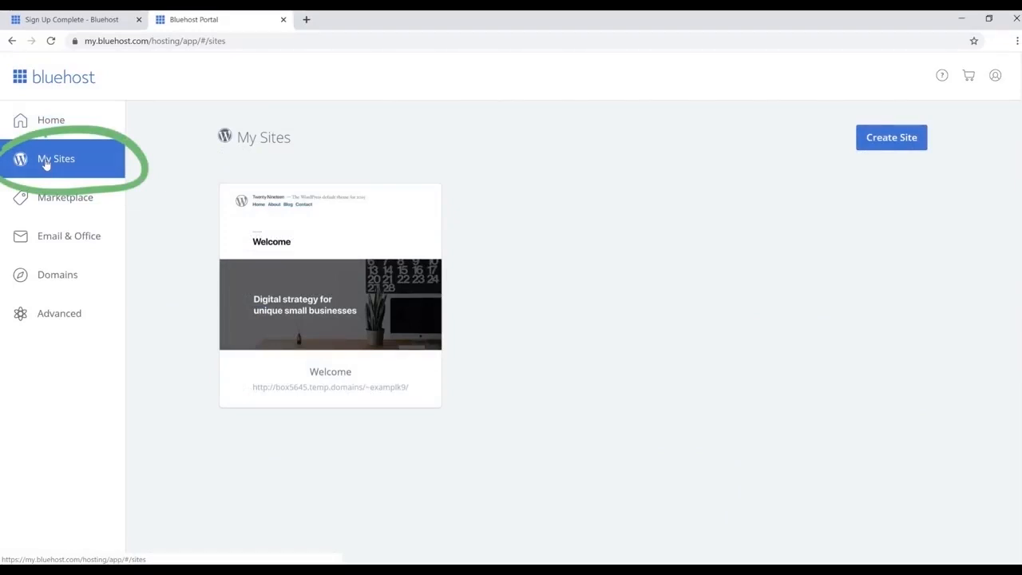
pyautogui.moveTo(335, 305)
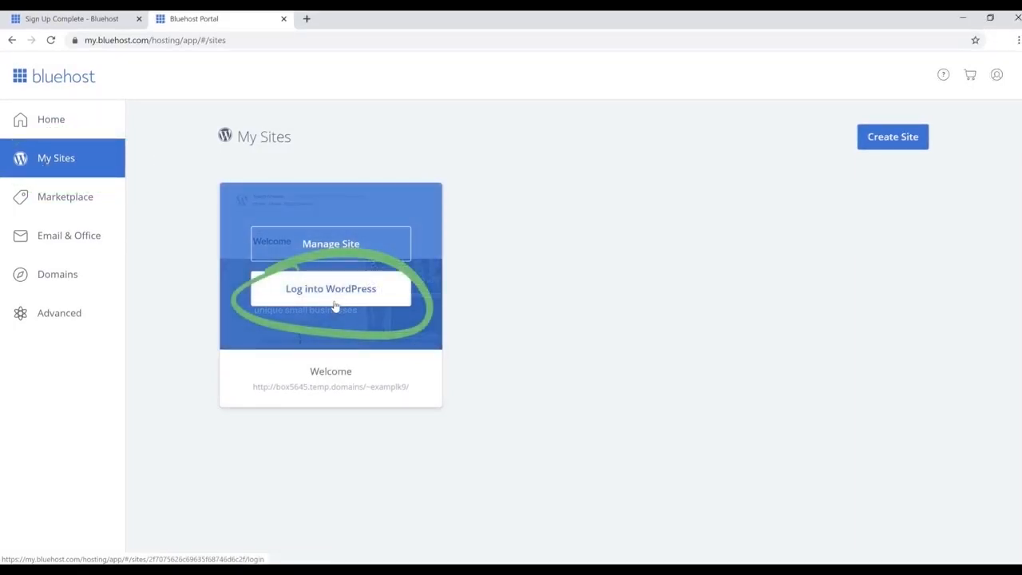
pyautogui.click(335, 306)
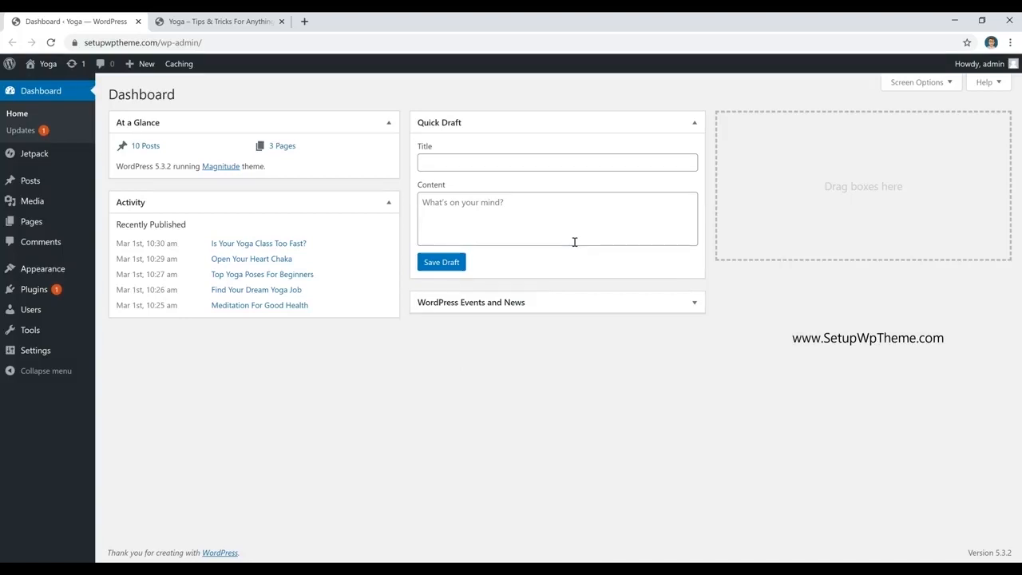
# - Switch to the live Yoga site and look through its homepage's featured posts, post list and sidebar
pyautogui.click(218, 24)
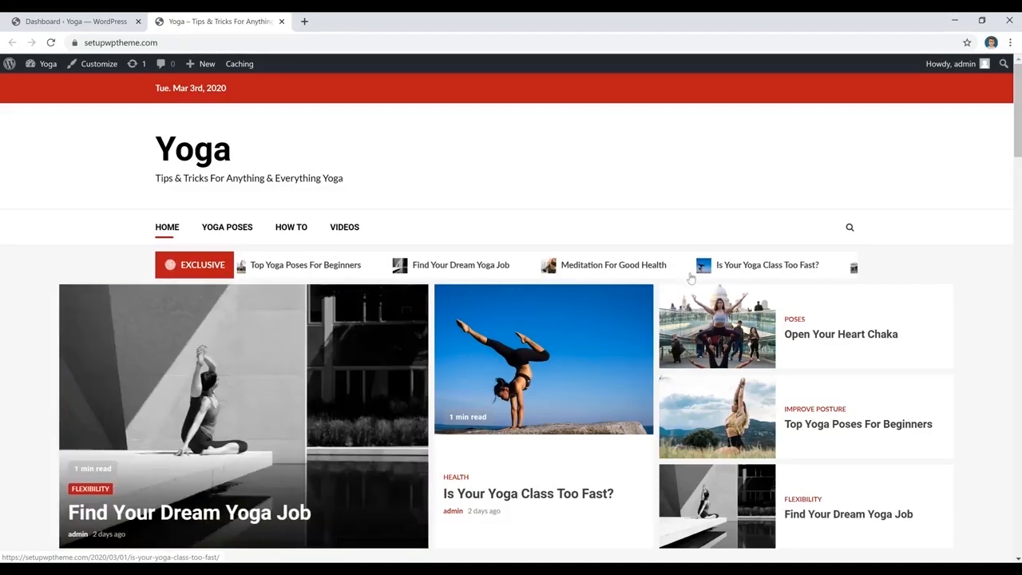
pyautogui.scroll(-10, 758, 307)
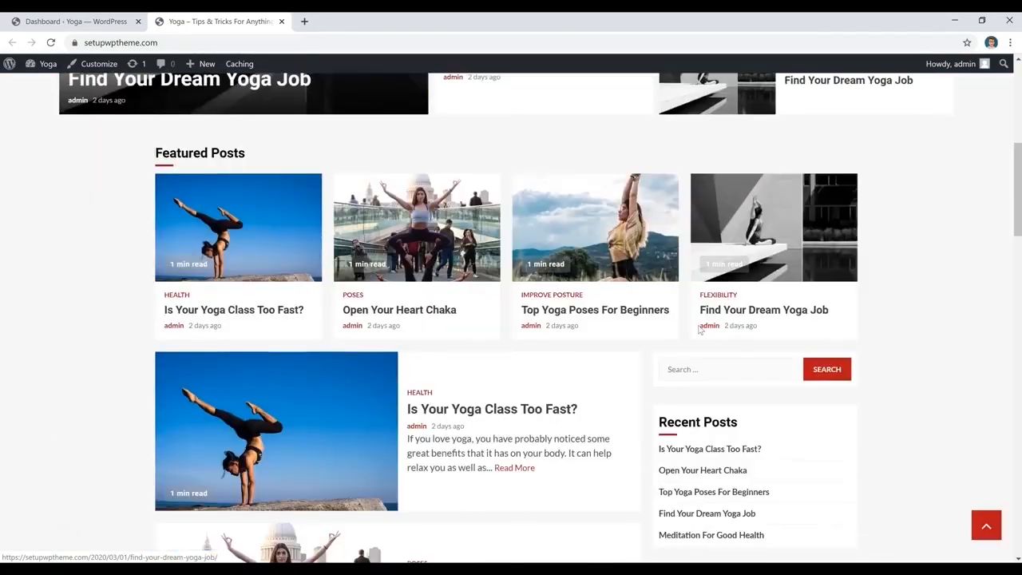
pyautogui.scroll(-6, 699, 329)
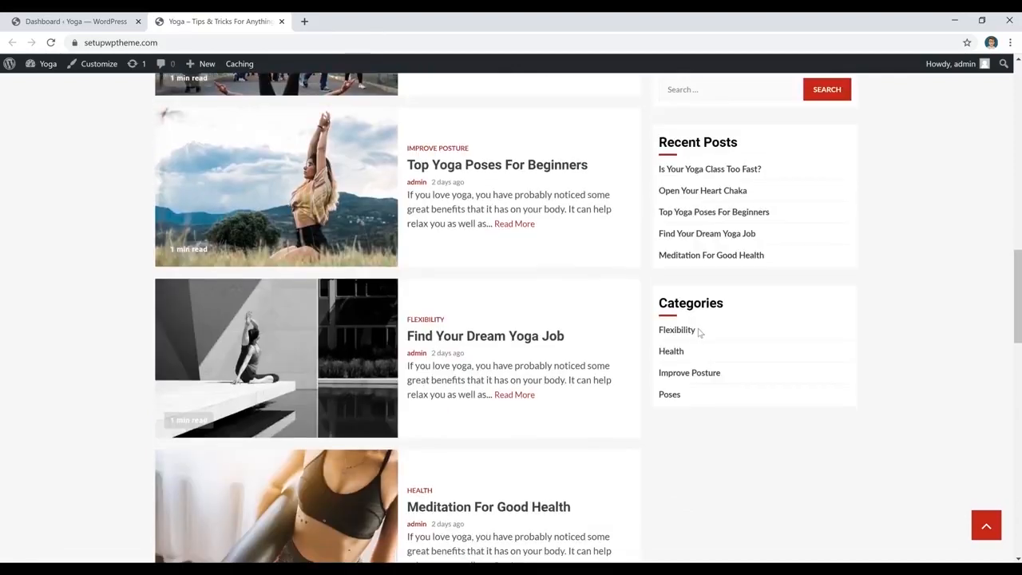
pyautogui.scroll(-2, 894, 374)
pyautogui.scroll(8, 896, 374)
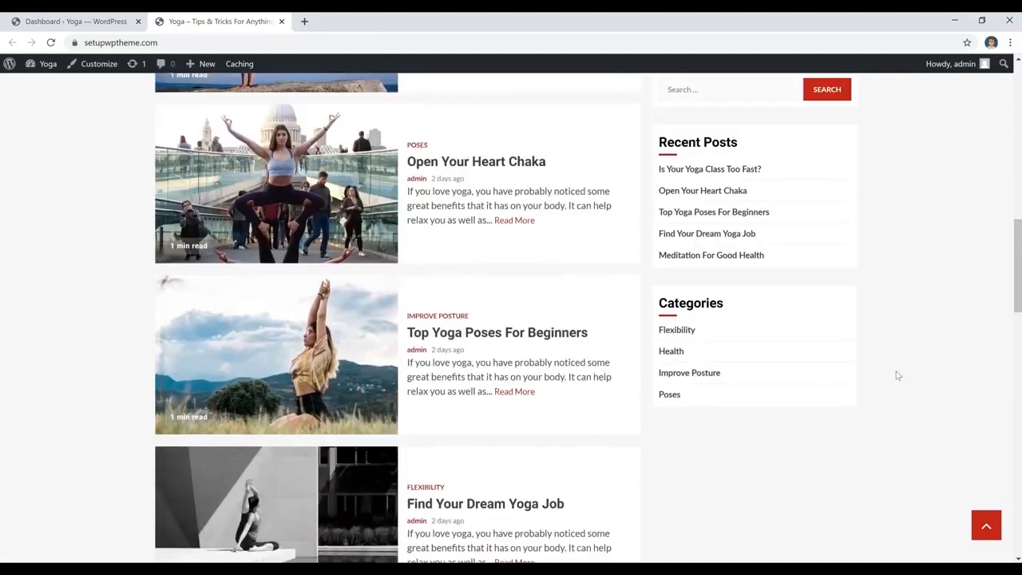
pyautogui.scroll(12, 896, 373)
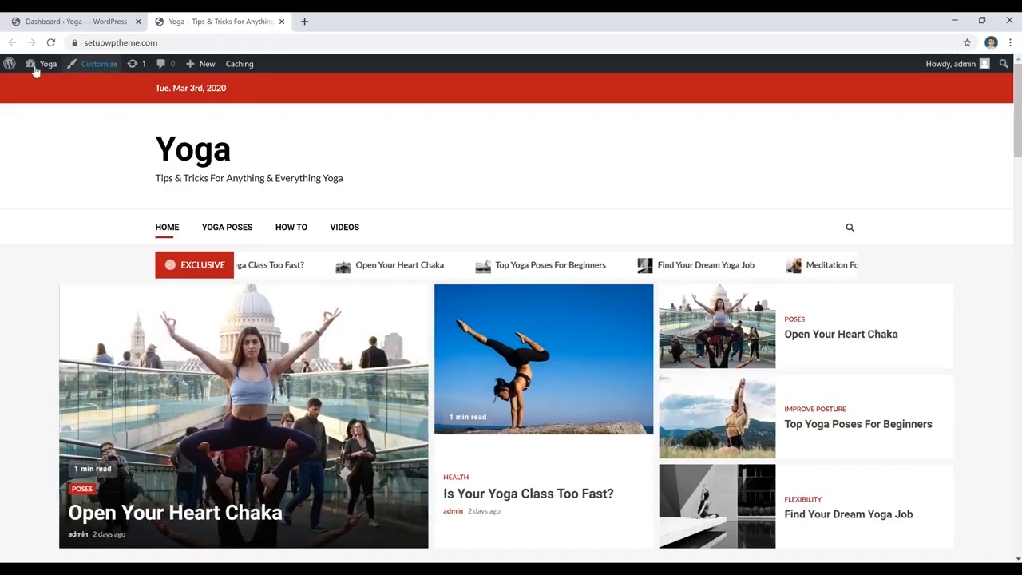
# - Go from the live site to the admin dashboard's theme management and open the page for adding themes
pyautogui.moveTo(36, 66)
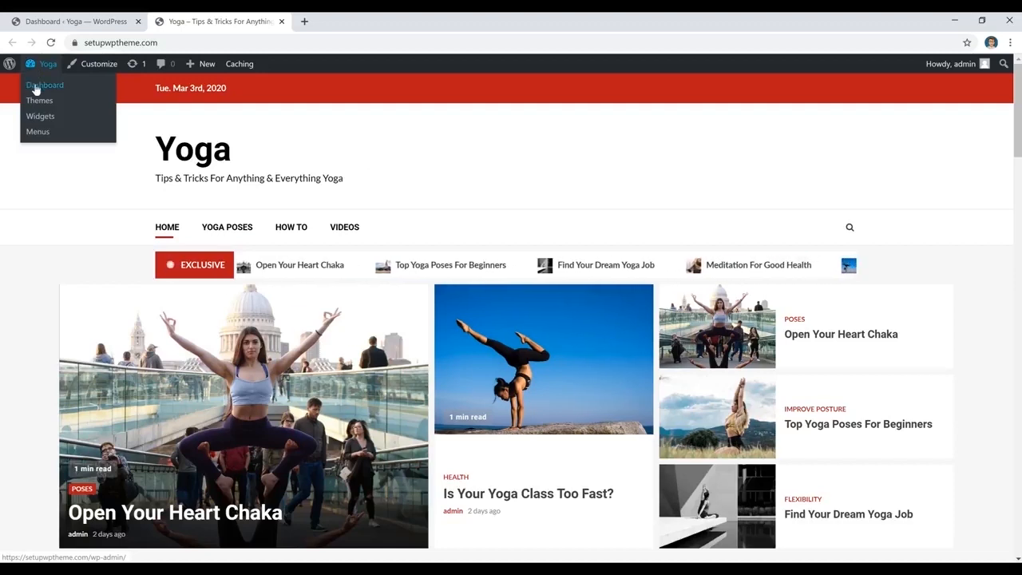
pyautogui.click(35, 86)
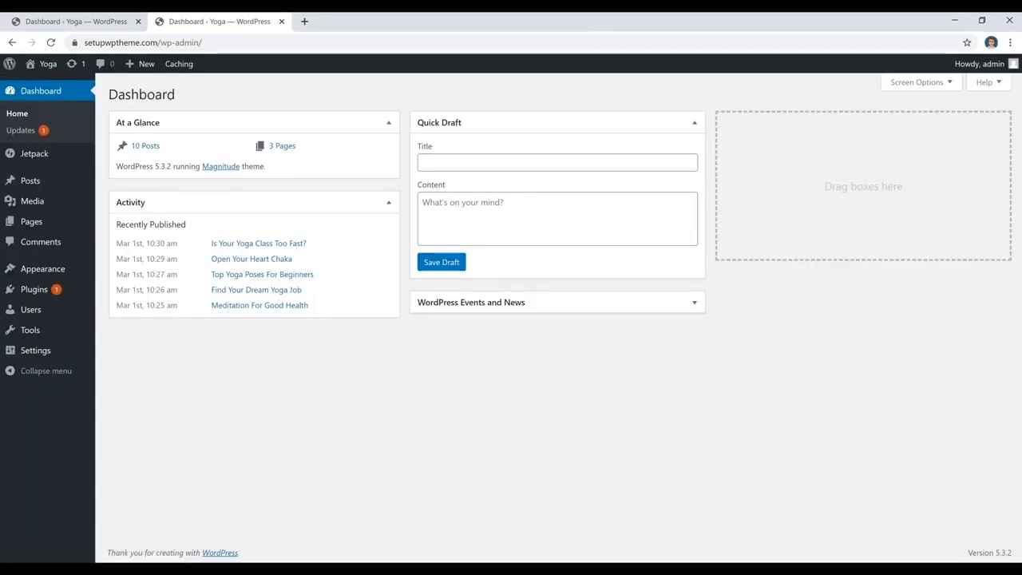
pyautogui.moveTo(32, 269)
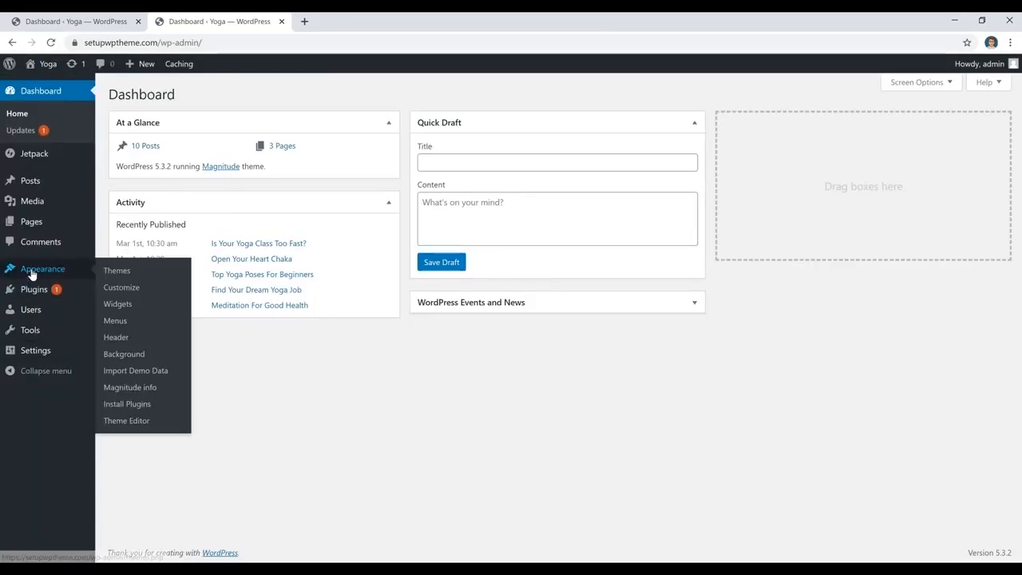
pyautogui.click(116, 274)
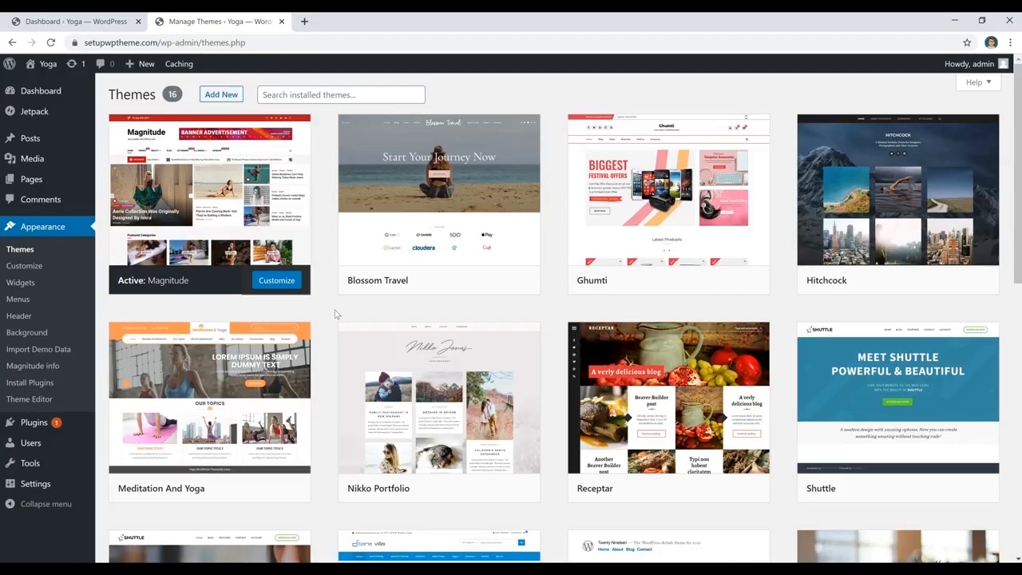
pyautogui.click(229, 95)
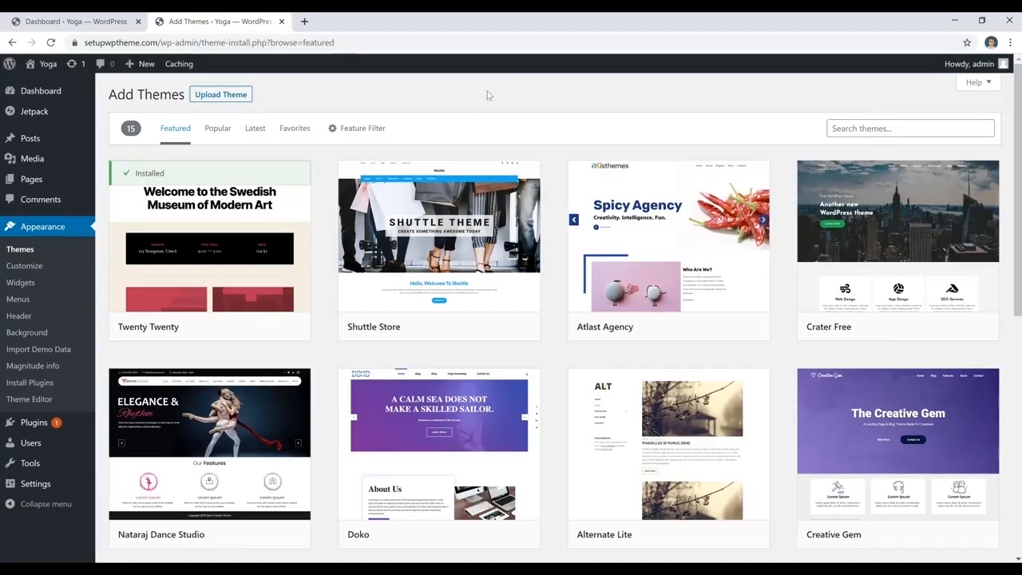
# - Browse the popular and then the latest themes available for installation
pyautogui.click(218, 129)
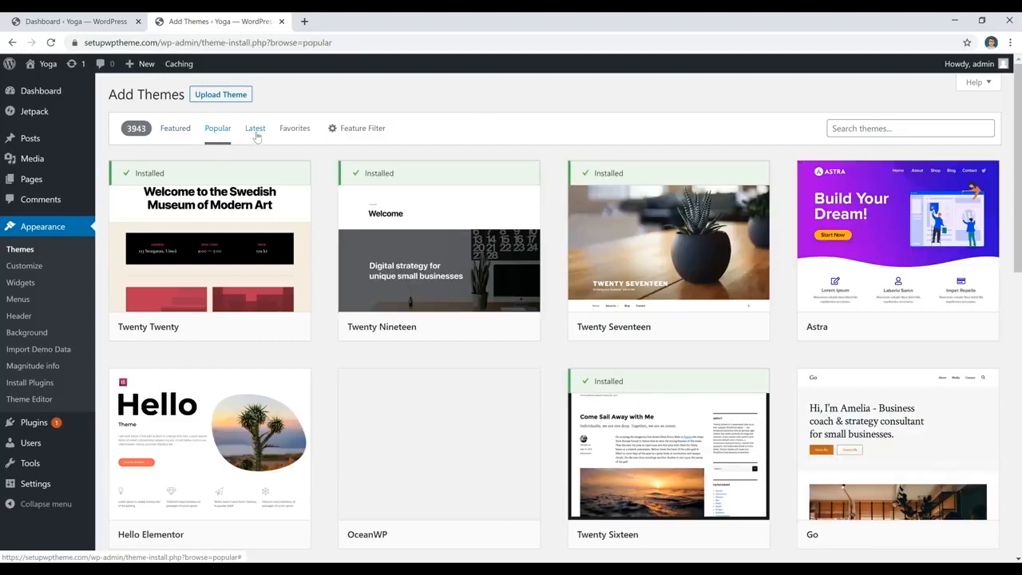
pyautogui.click(256, 135)
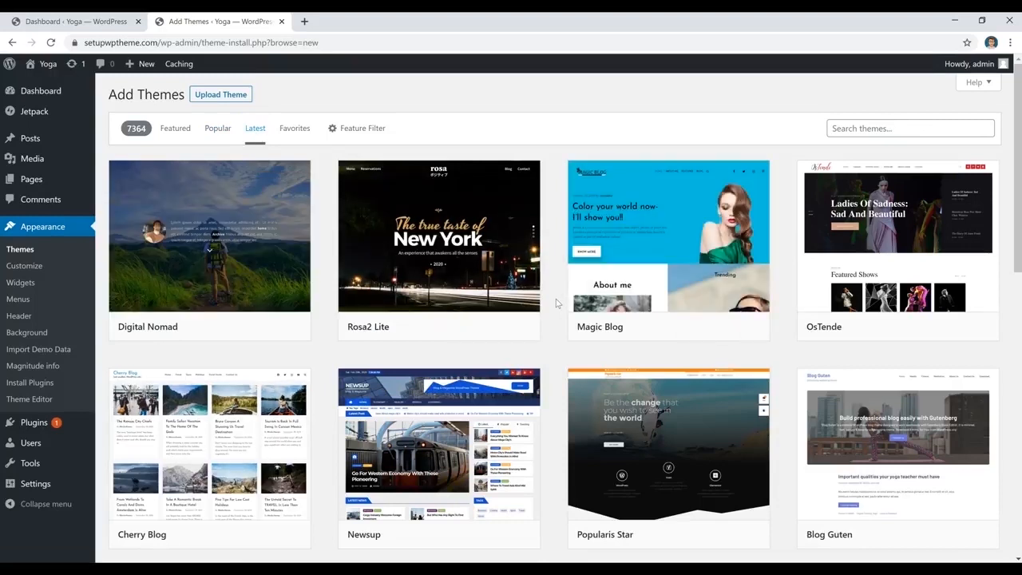
pyautogui.scroll(-8, 556, 303)
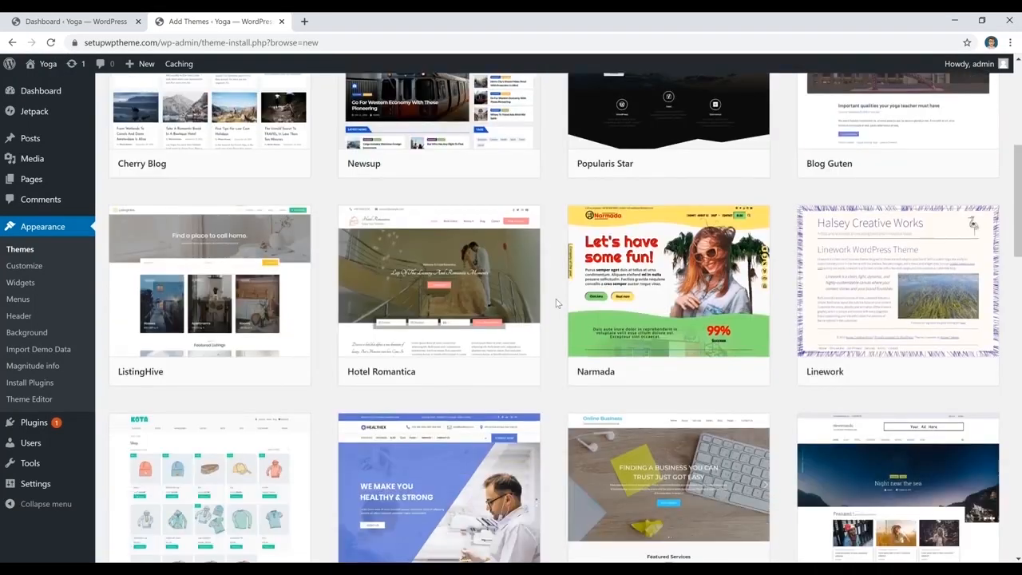
pyautogui.scroll(-3, 556, 299)
pyautogui.scroll(7, 555, 298)
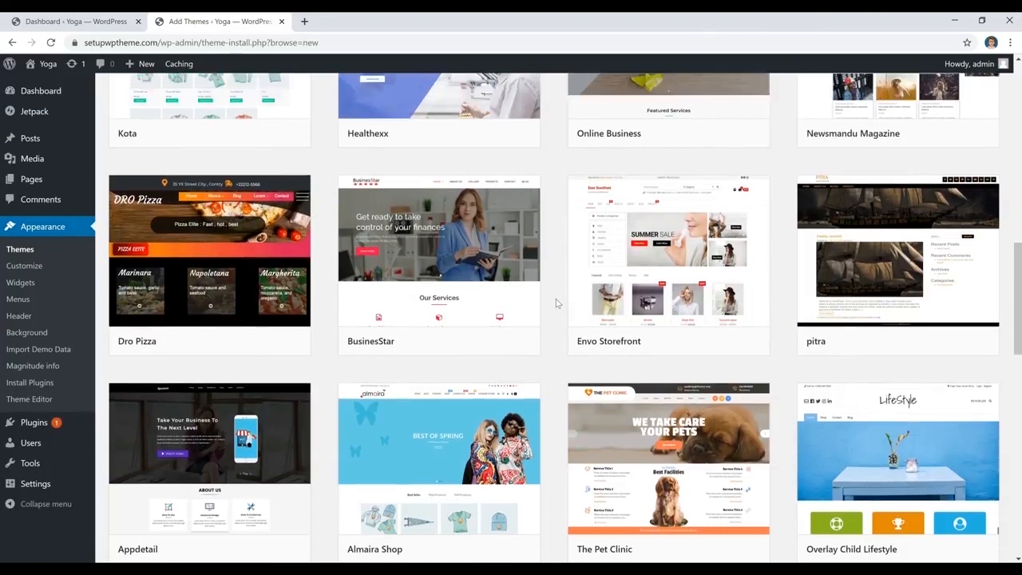
pyautogui.scroll(4, 555, 299)
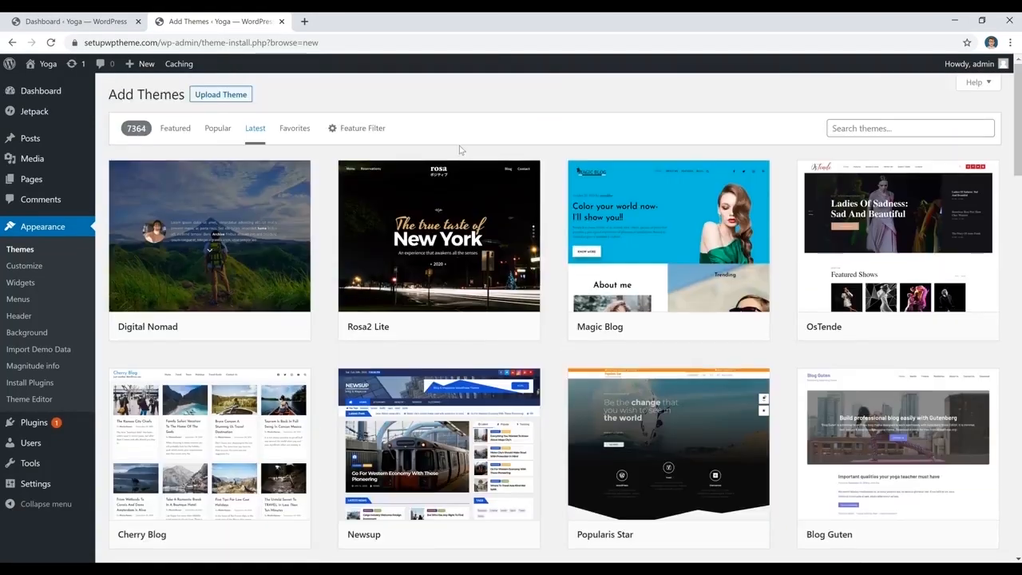
# - Show the theme feature filters, then search the available themes for magnitude
pyautogui.click(356, 132)
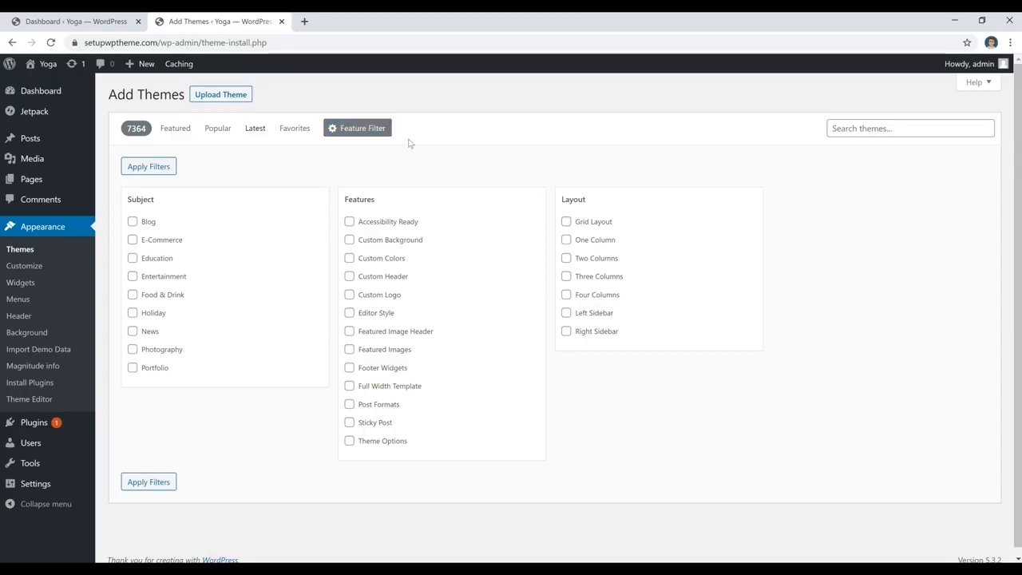
pyautogui.click(928, 127)
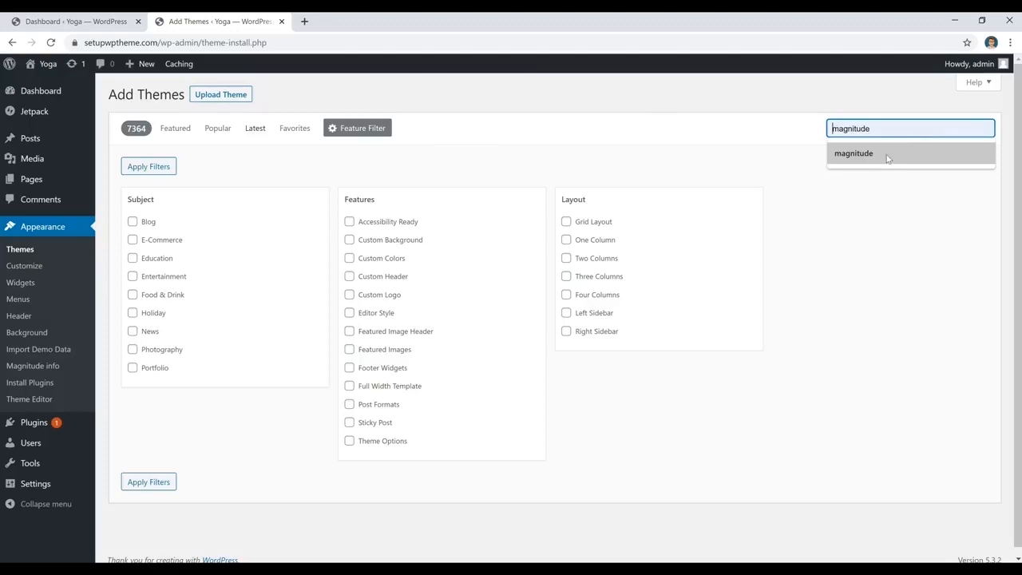
pyautogui.click(888, 158)
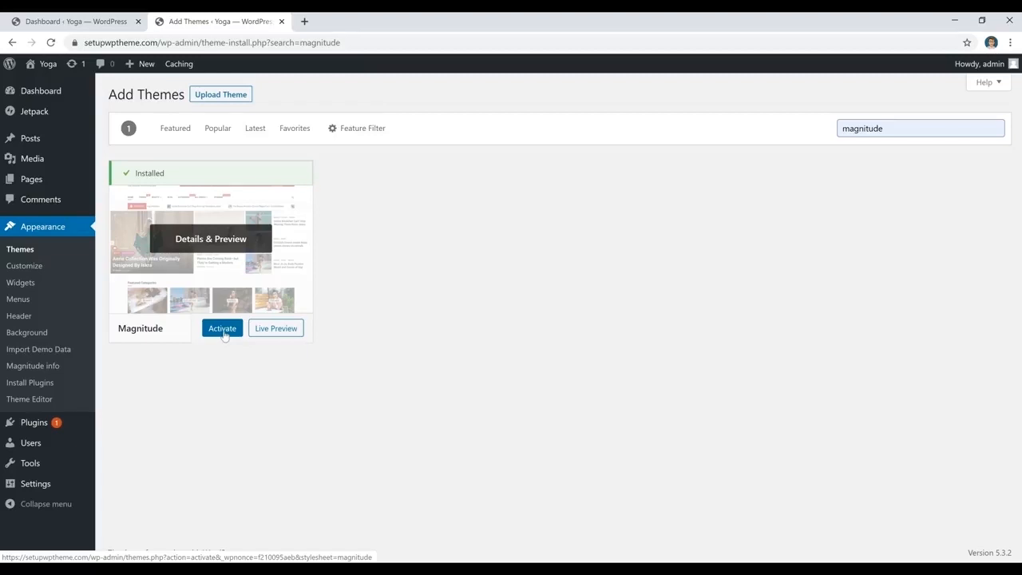
# - Return to the installed themes, reopen the page for adding themes and browse the popular ones for install options
pyautogui.click(16, 253)
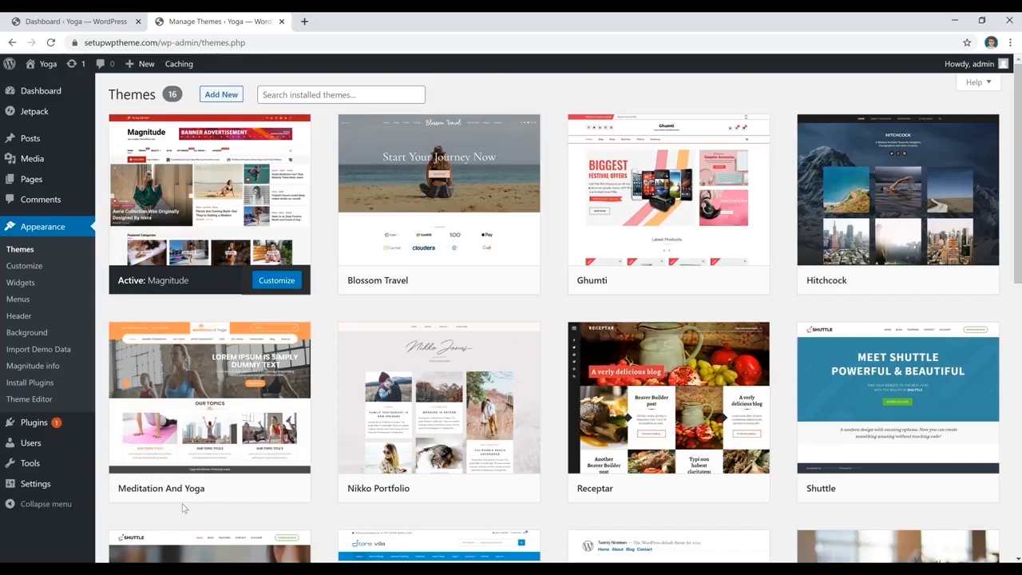
pyautogui.click(220, 95)
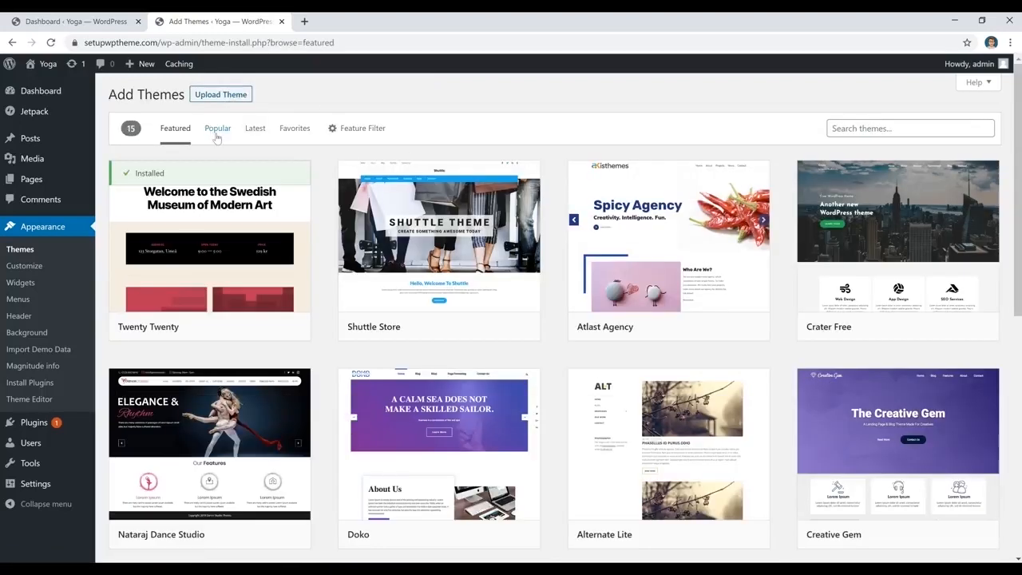
pyautogui.click(216, 136)
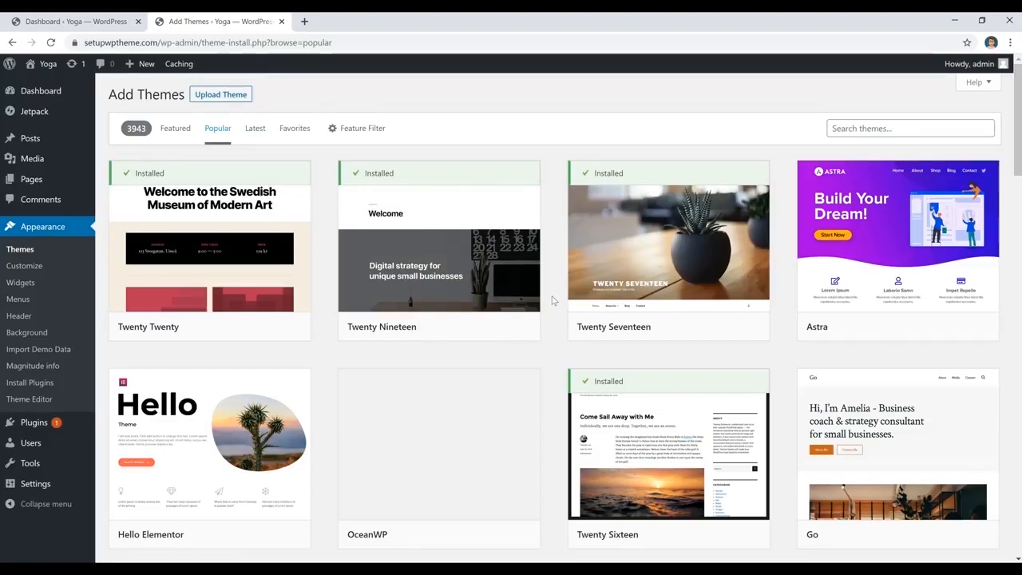
pyautogui.scroll(-3, 551, 300)
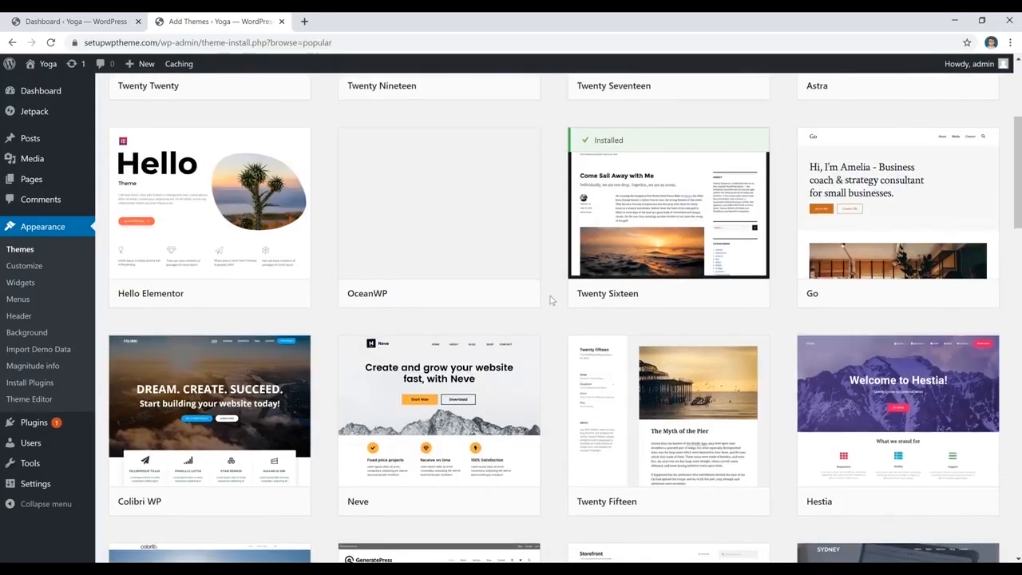
pyautogui.scroll(-2, 549, 297)
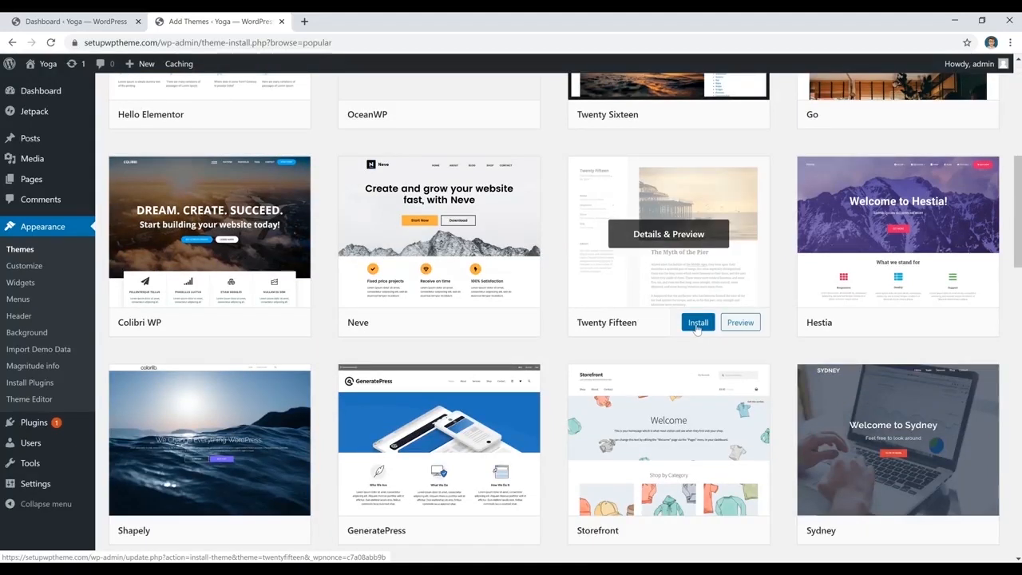
pyautogui.scroll(5, 554, 288)
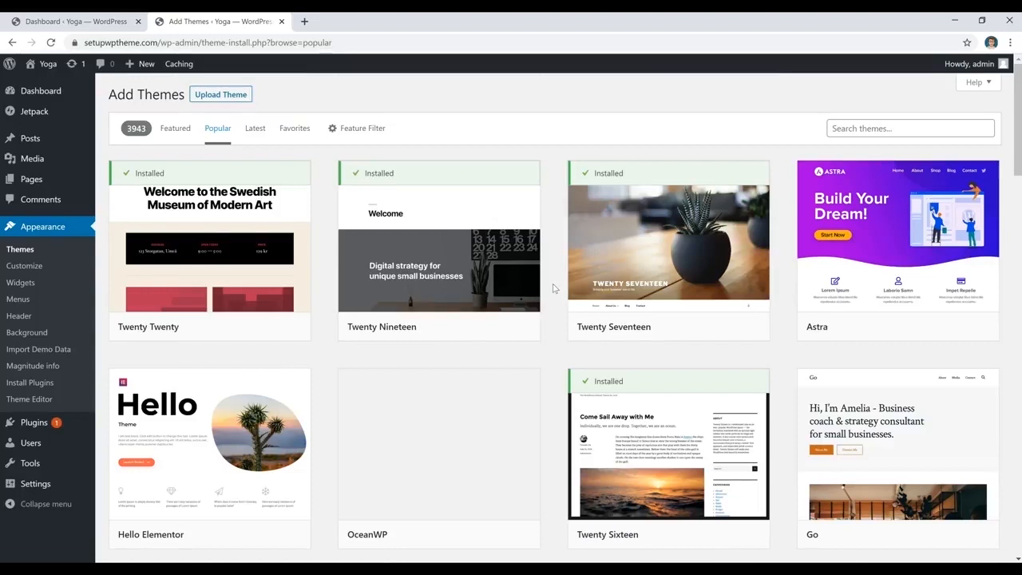
pyautogui.scroll(-5, 554, 288)
pyautogui.moveTo(693, 383)
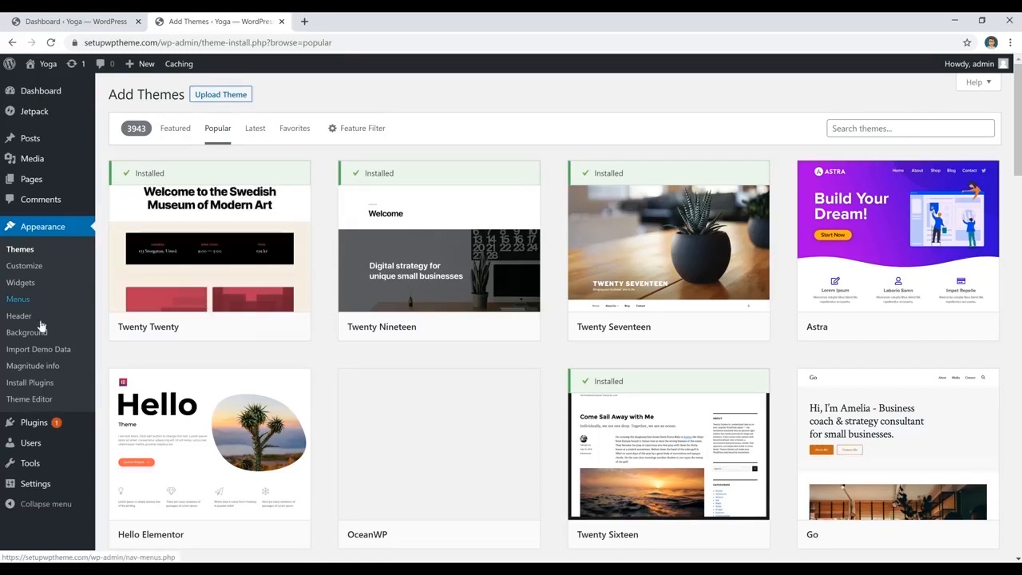
# - Open the General Settings and review the site title, tagline, and date and time formats
pyautogui.moveTo(37, 485)
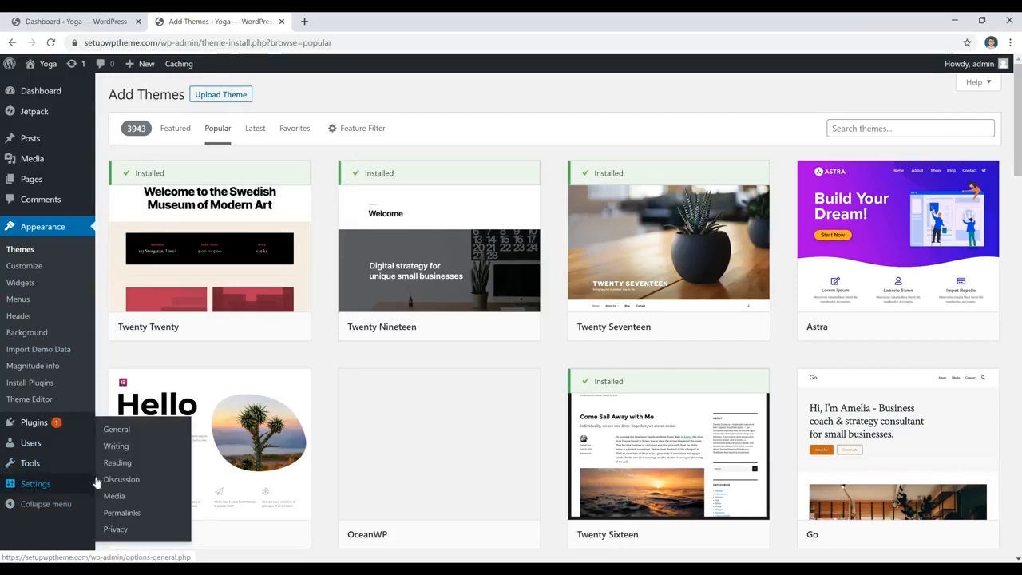
pyautogui.click(118, 432)
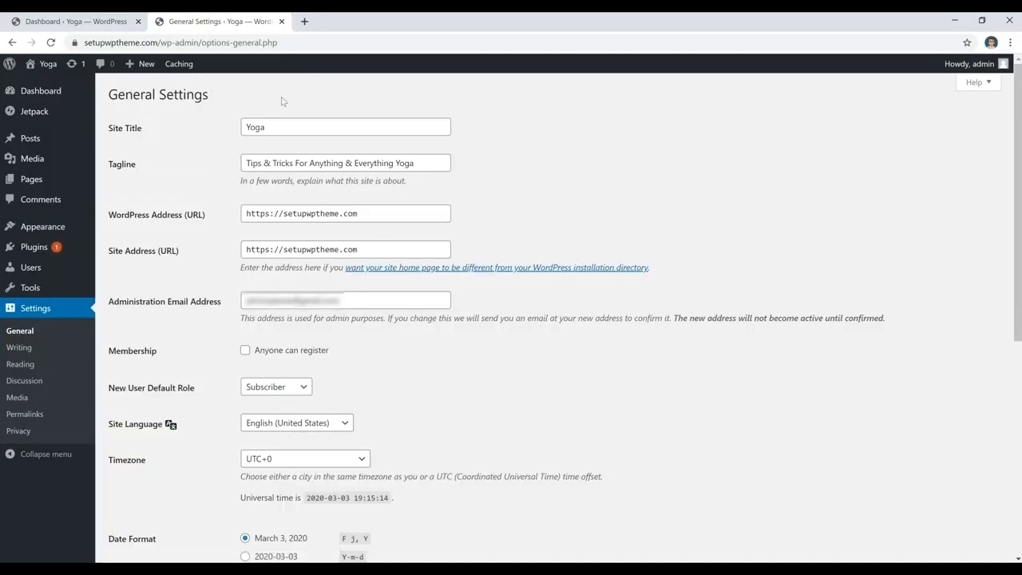
pyautogui.click(312, 128)
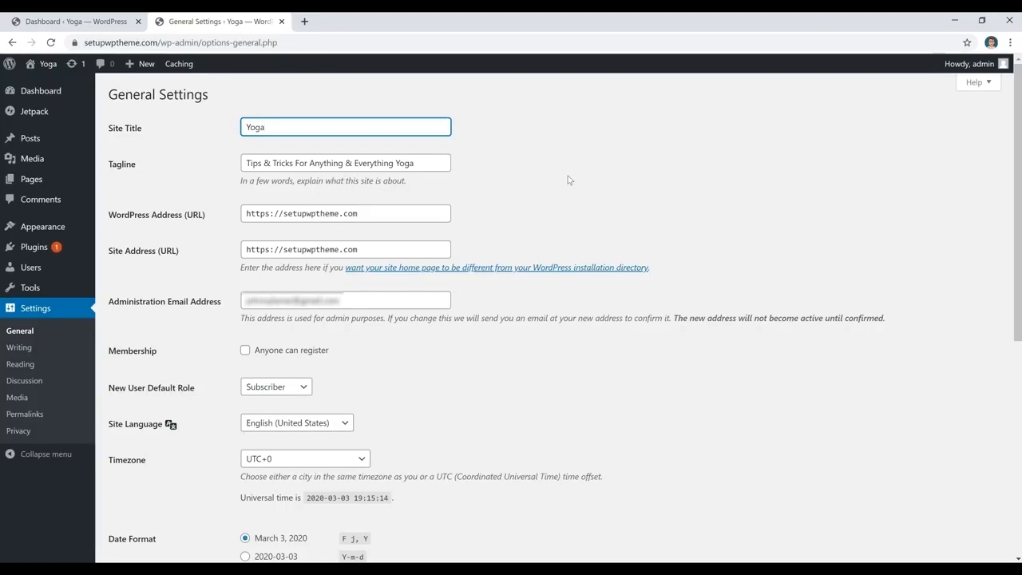
pyautogui.scroll(-5, 569, 175)
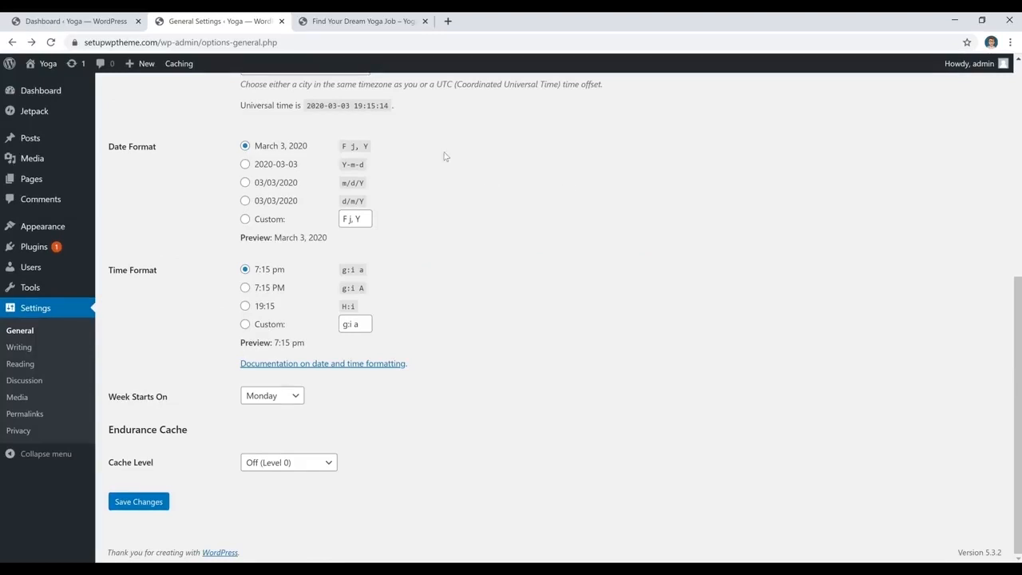
# - Set the site's permalink structure to Post name, save the change, and check the Find Your Dream Yoga Job post's URL
pyautogui.click(374, 19)
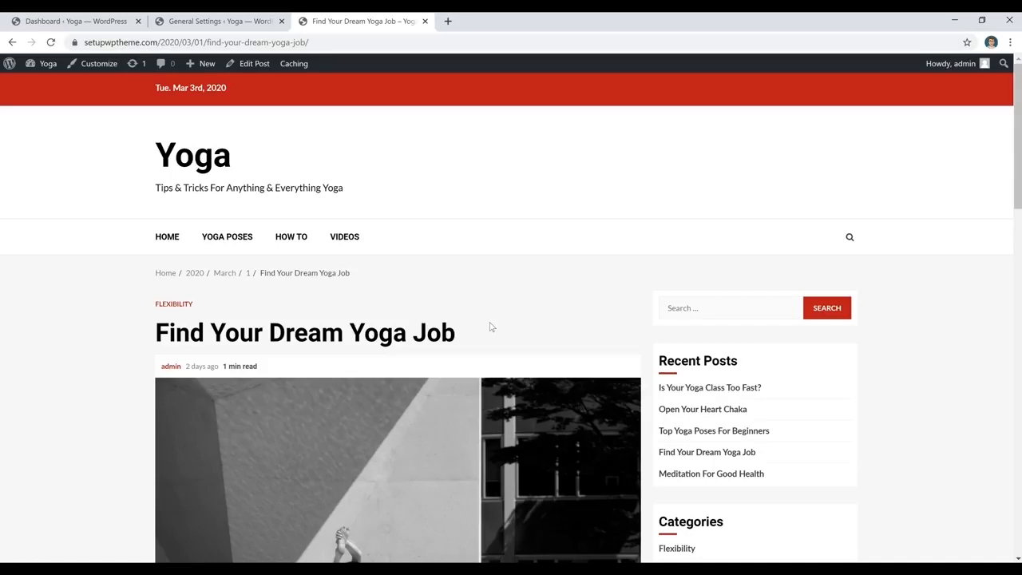
pyautogui.click(249, 24)
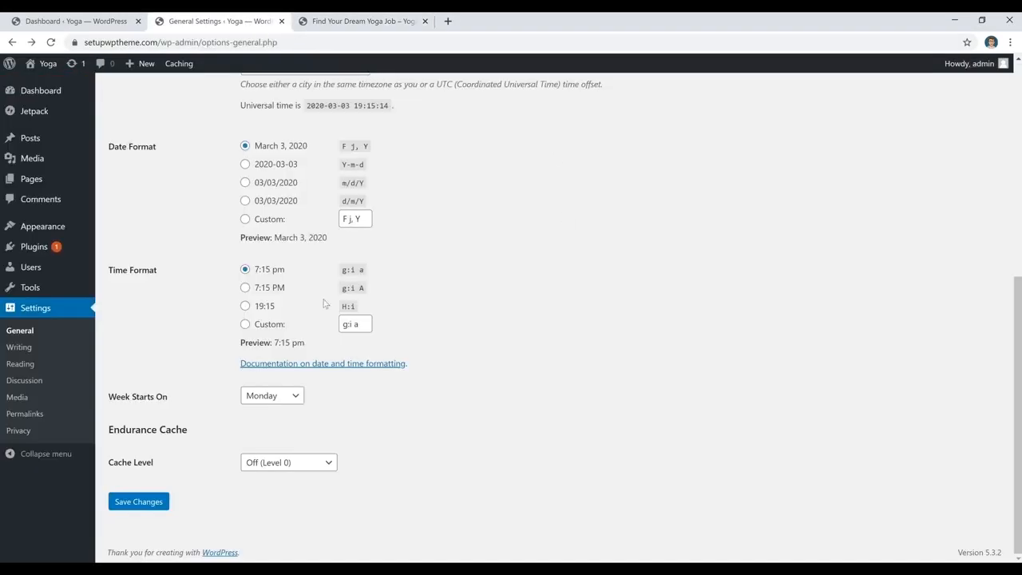
pyautogui.click(31, 416)
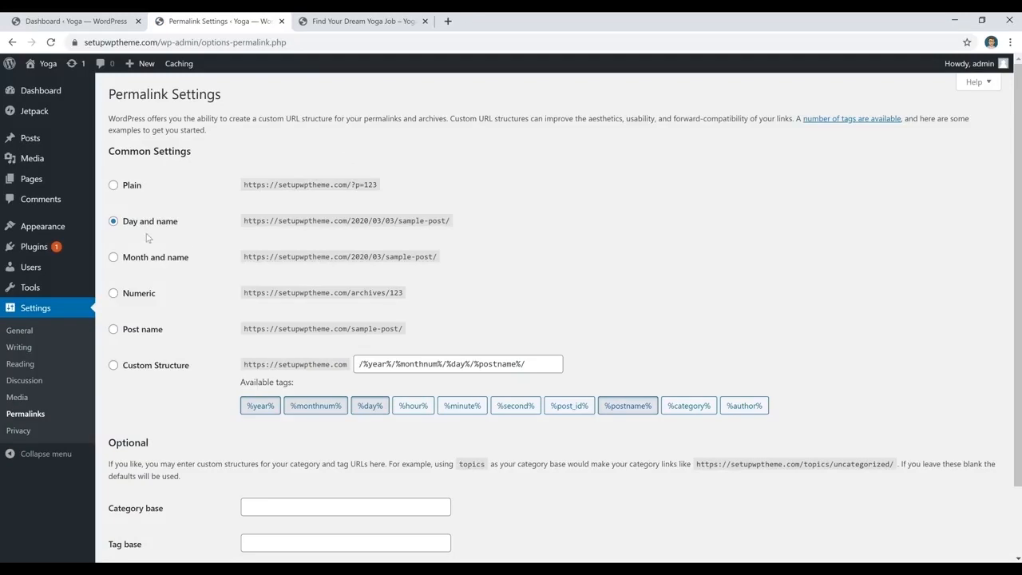
pyautogui.click(113, 329)
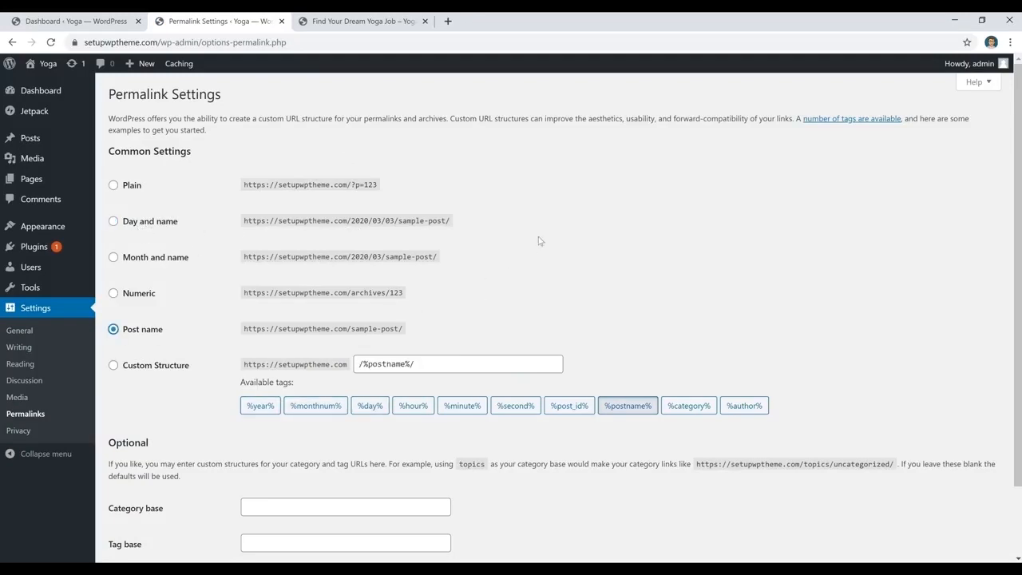
pyautogui.scroll(-1, 515, 256)
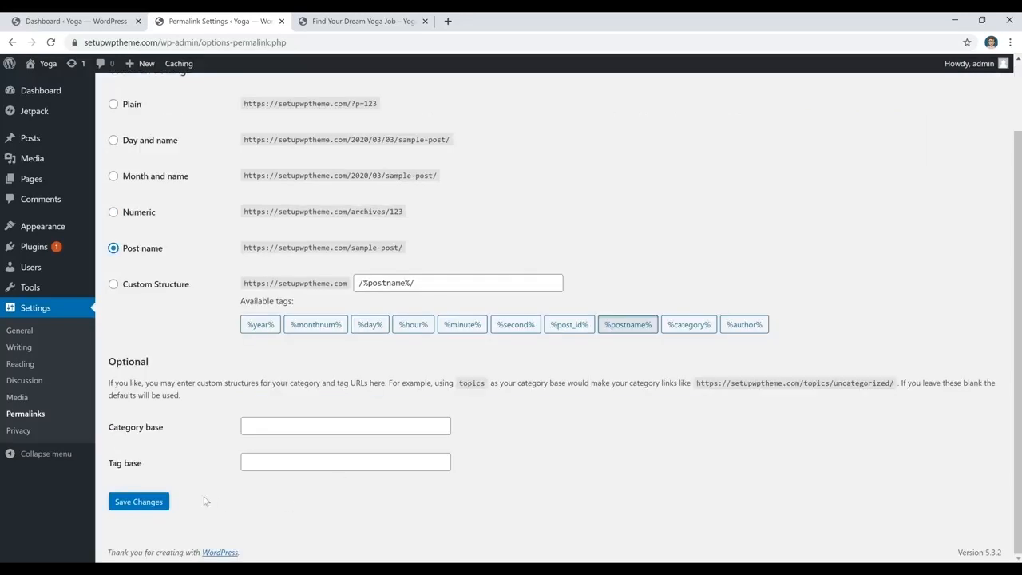
pyautogui.click(143, 504)
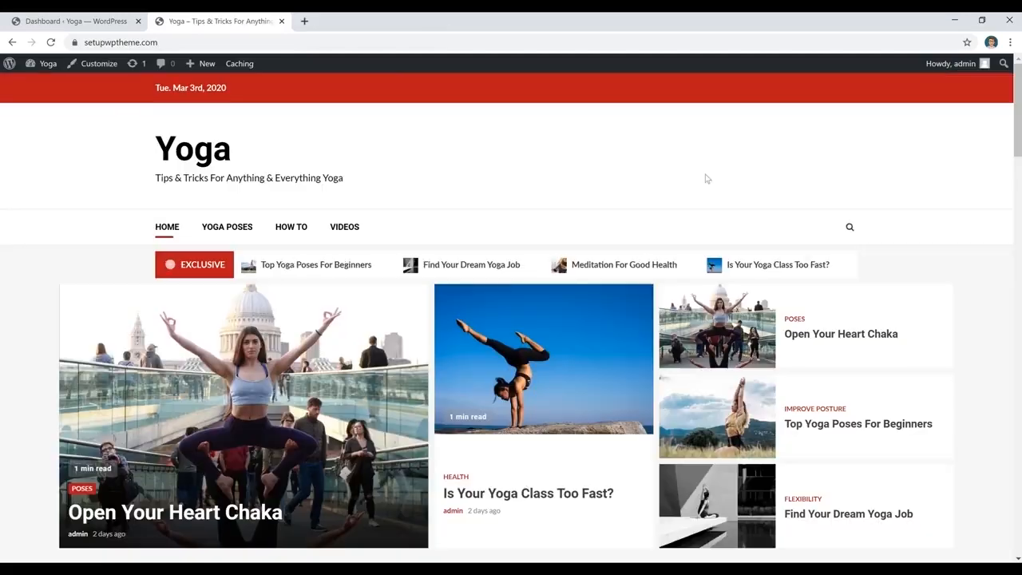
pyautogui.click(733, 528)
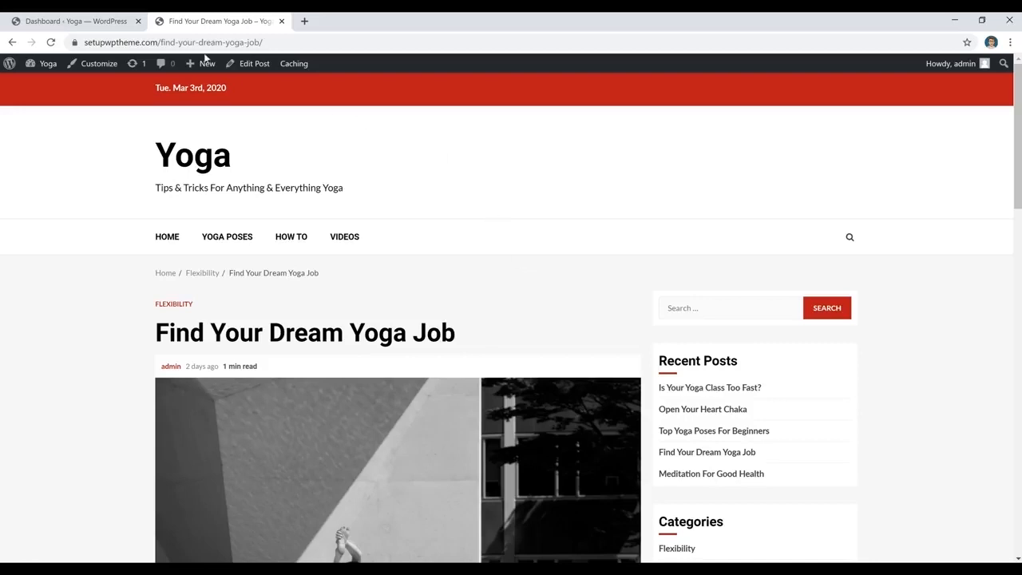
# - Open the Top Yoga Poses For Beginners post for editing and open a new blank post in a separate browser tab
pyautogui.click(97, 23)
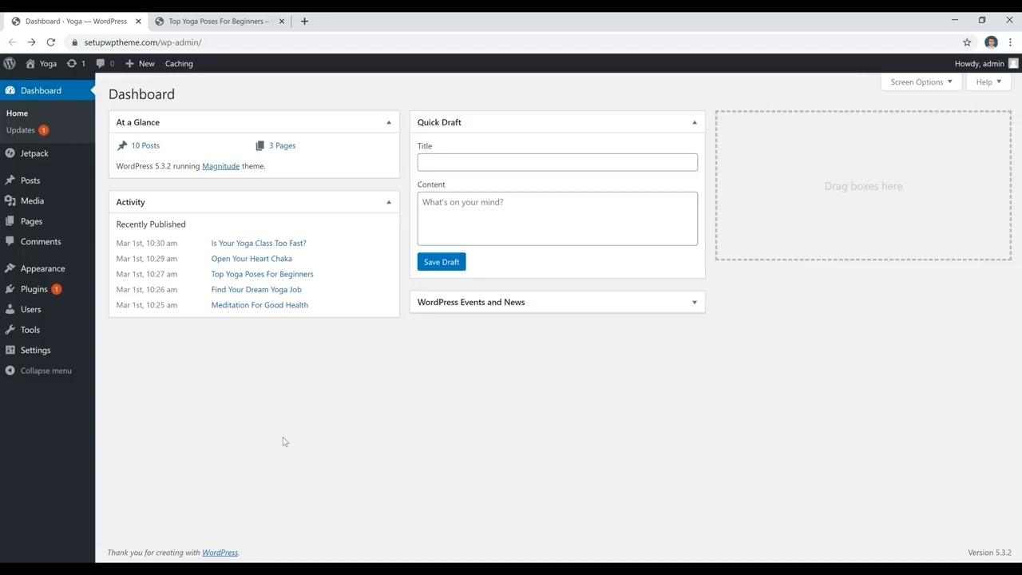
pyautogui.click(28, 182)
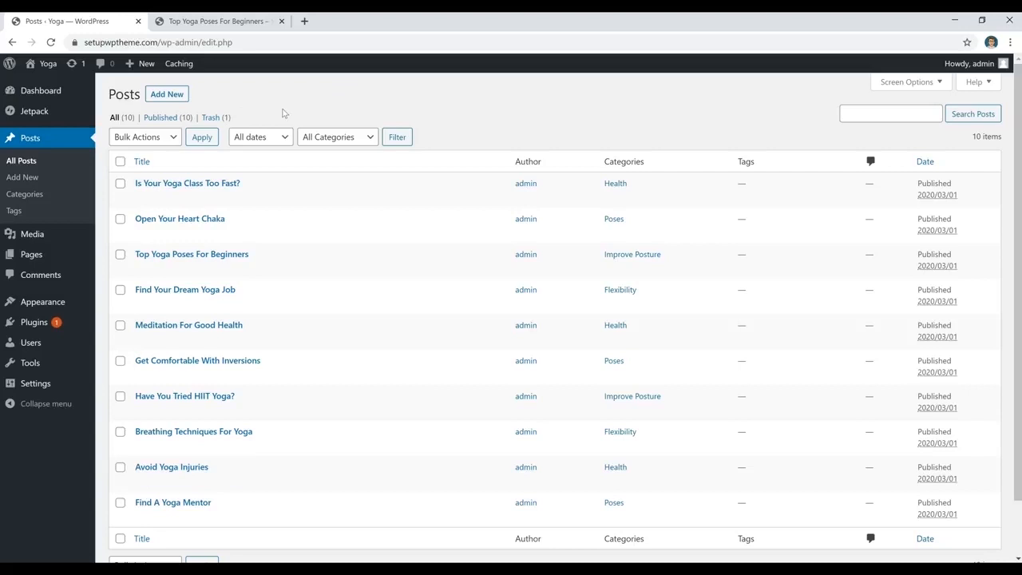
pyautogui.click(227, 255)
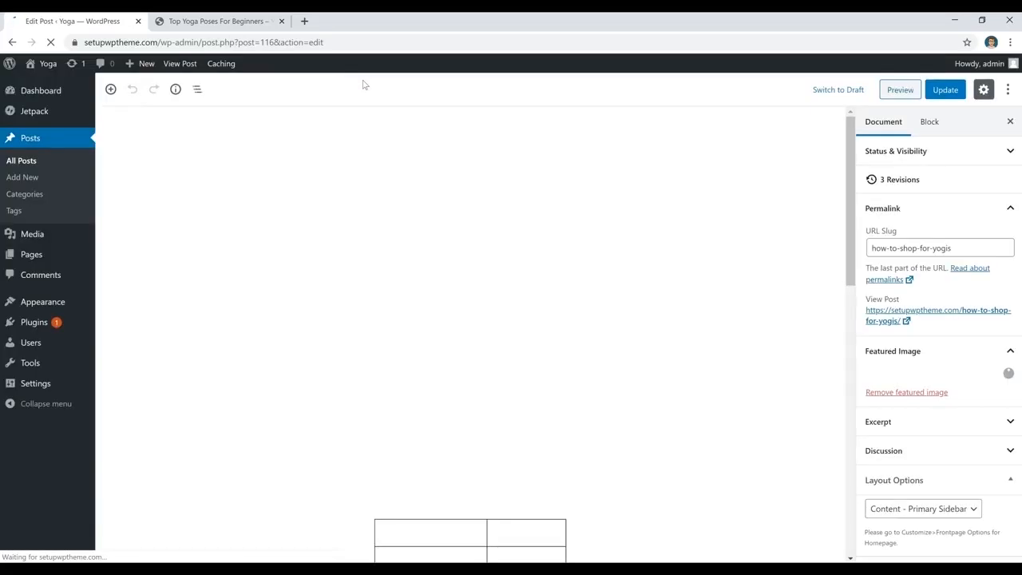
pyautogui.click(407, 179)
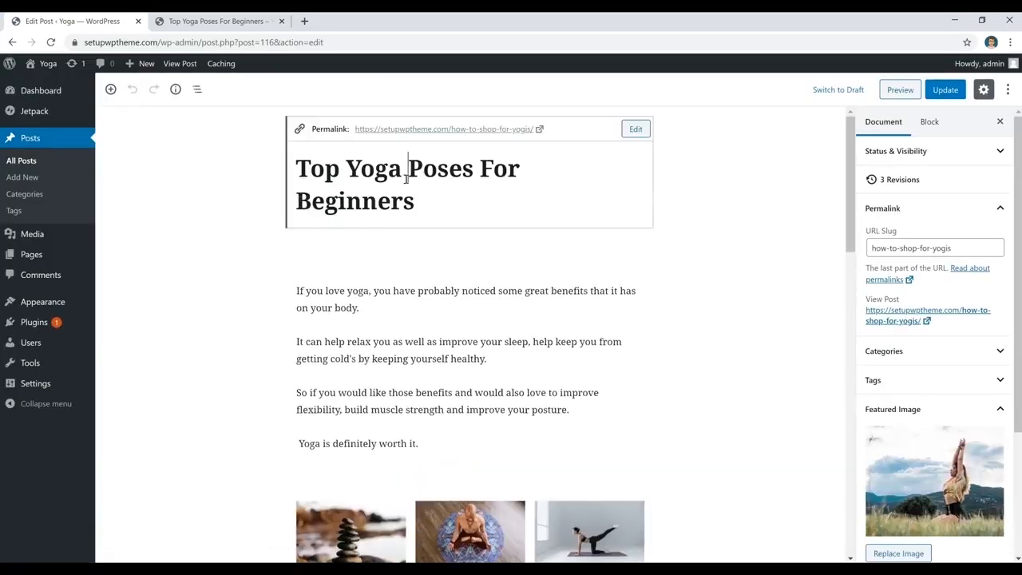
pyautogui.middleClick(23, 176)
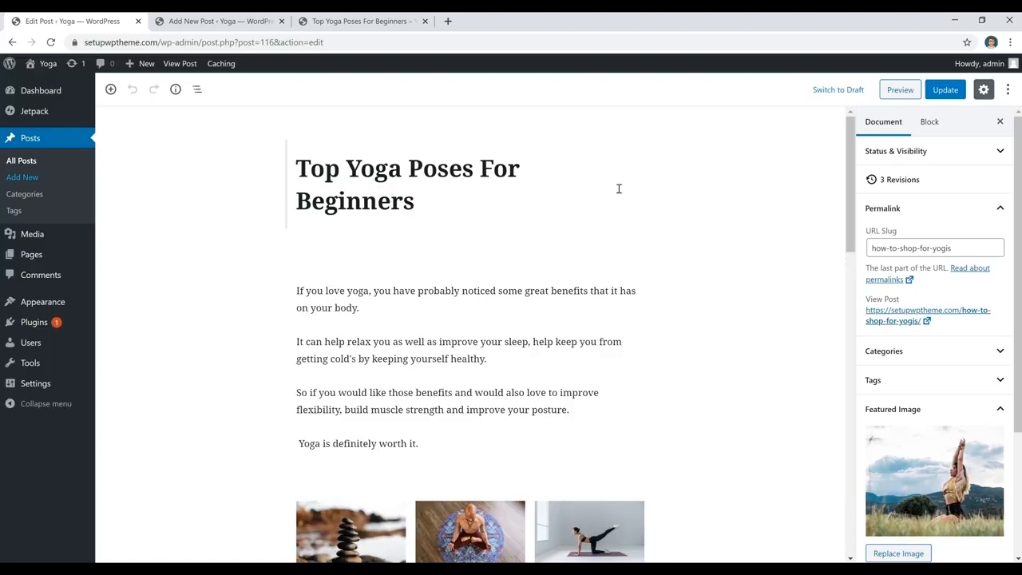
# - Review the gallery, table, cover, button and YouTube blocks in the Top Yoga Poses For Beginners post
pyautogui.scroll(-2, 711, 214)
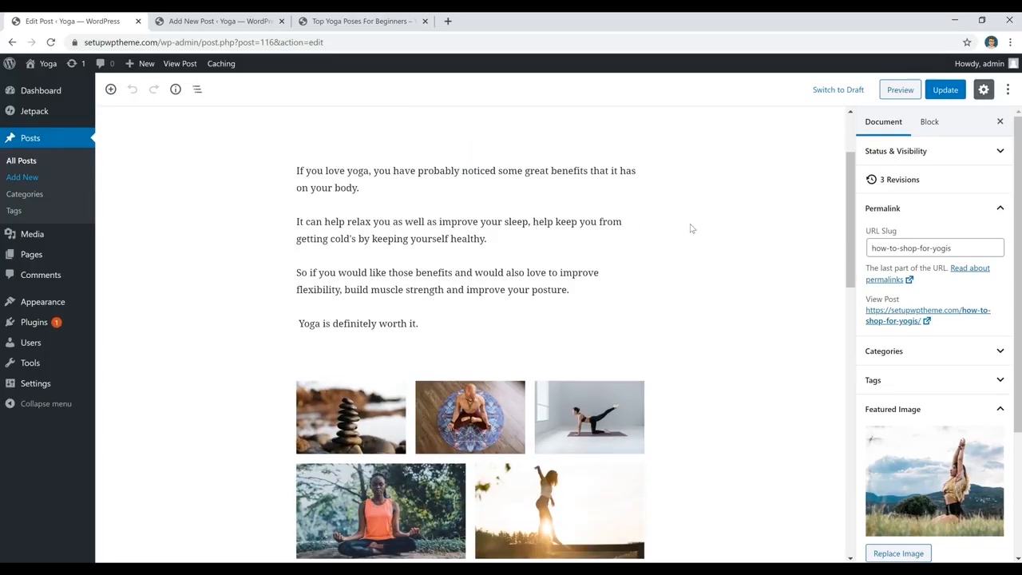
pyautogui.scroll(-3, 691, 228)
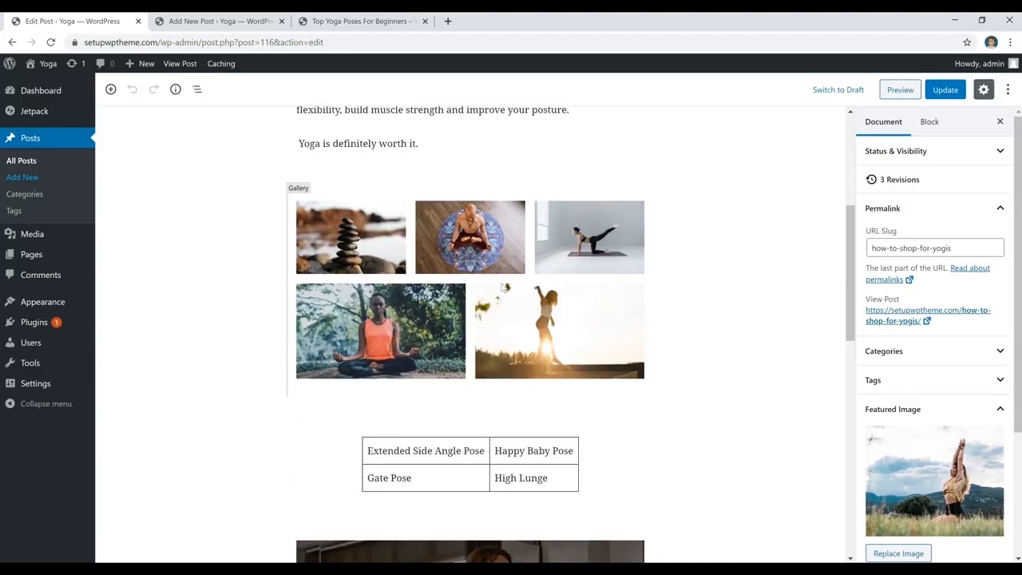
pyautogui.scroll(-3, 504, 285)
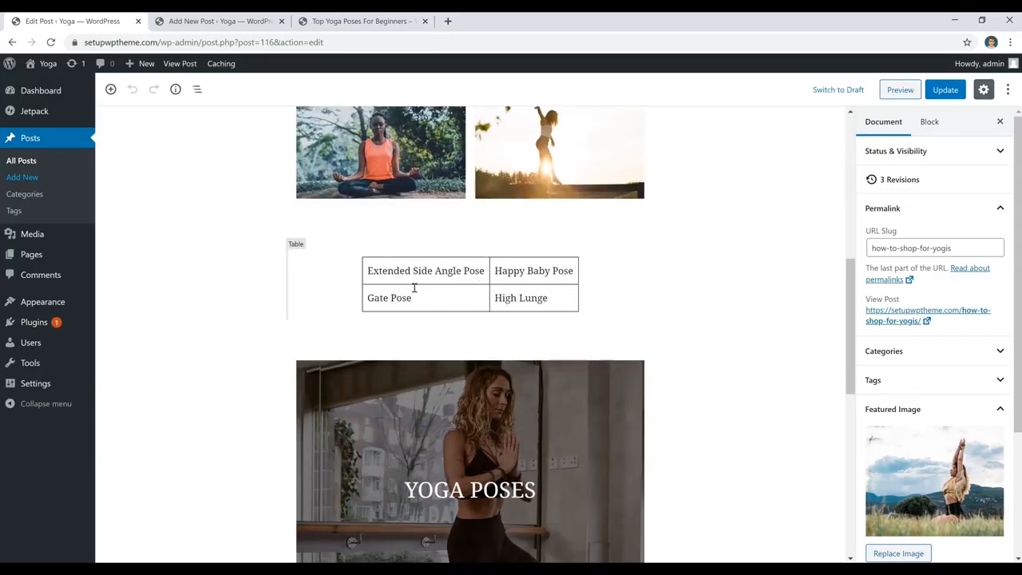
pyautogui.scroll(-3, 513, 296)
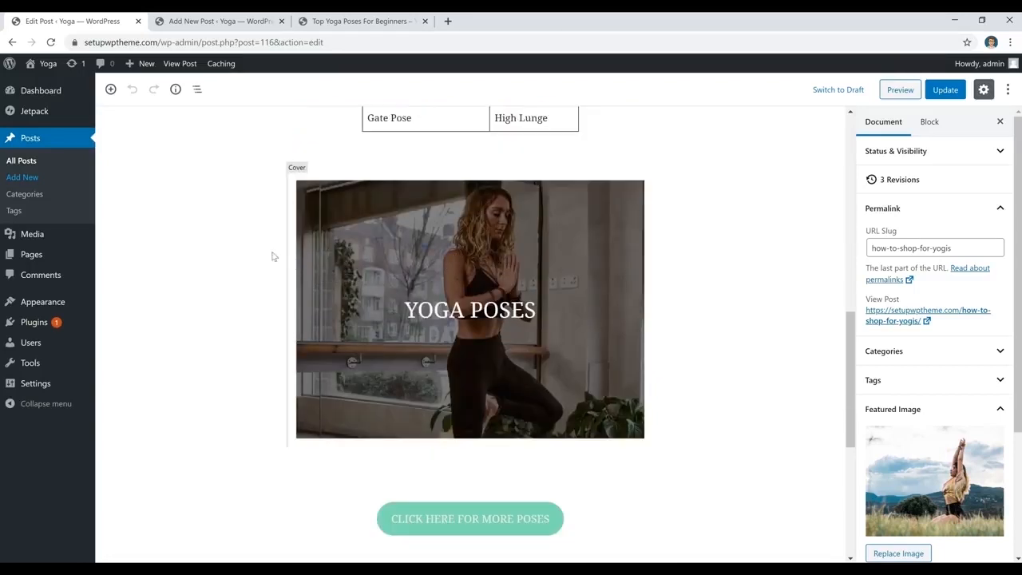
pyautogui.scroll(-1, 225, 274)
pyautogui.scroll(-5, 287, 279)
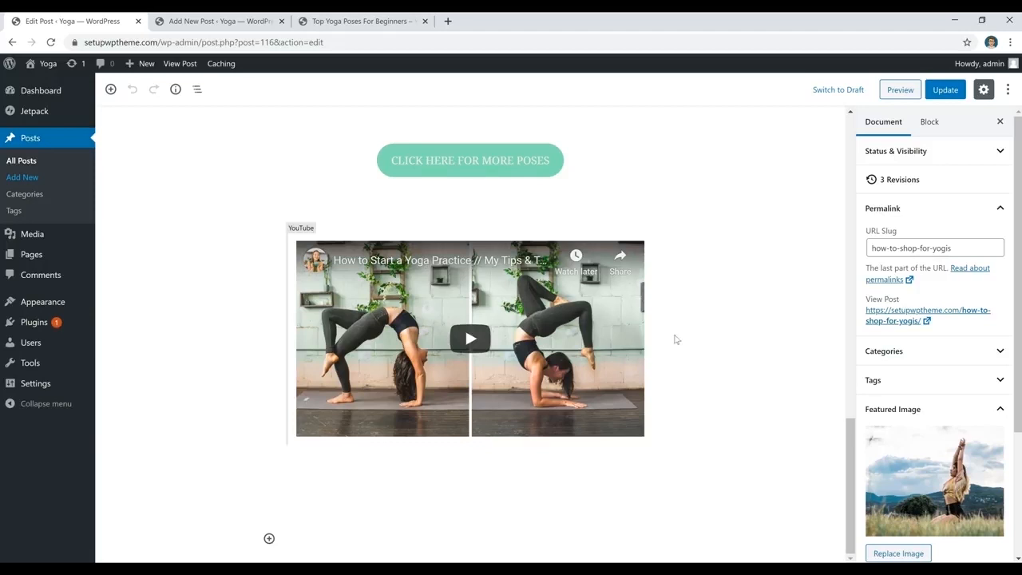
# - Look at the blank new post's editor, then return to the beginning of the Top Yoga Poses For Beginners post
pyautogui.click(230, 22)
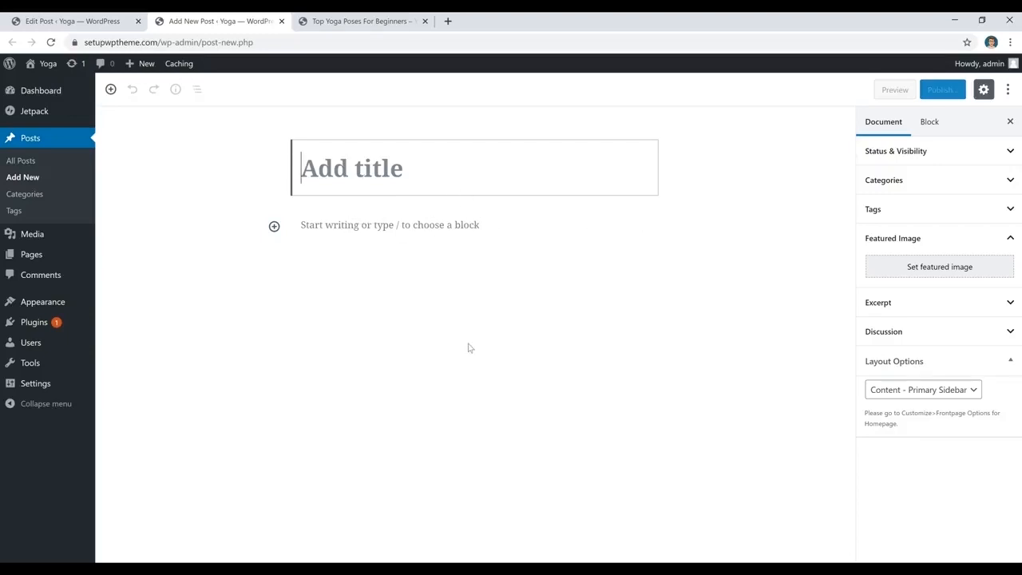
pyautogui.click(206, 146)
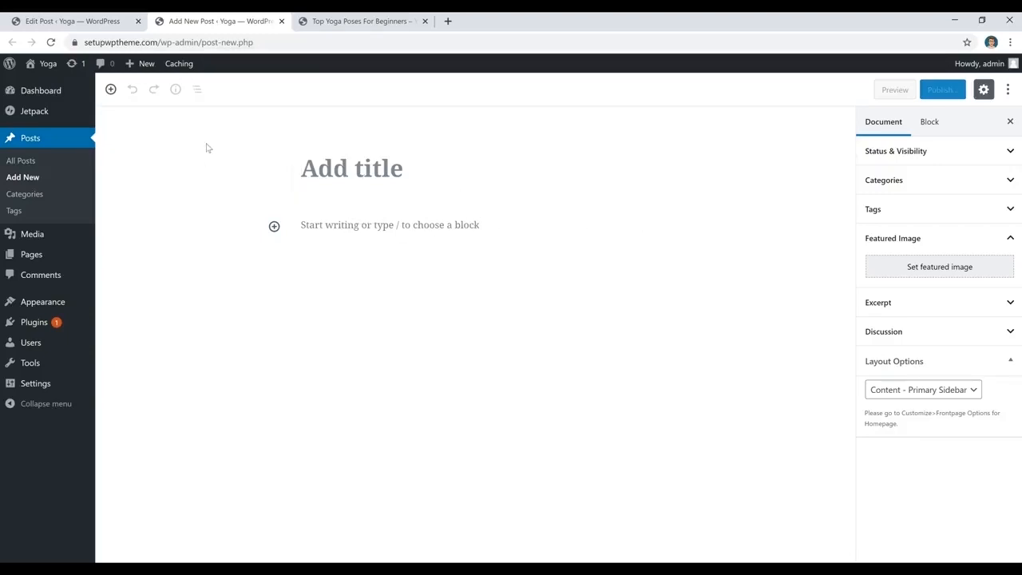
pyautogui.click(104, 24)
pyautogui.scroll(8, 746, 320)
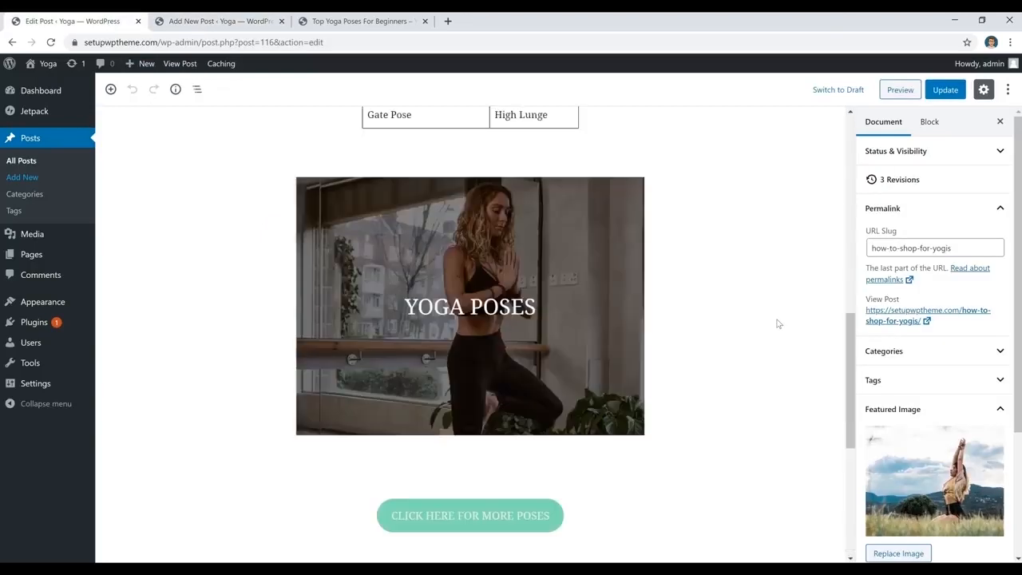
pyautogui.scroll(5, 771, 323)
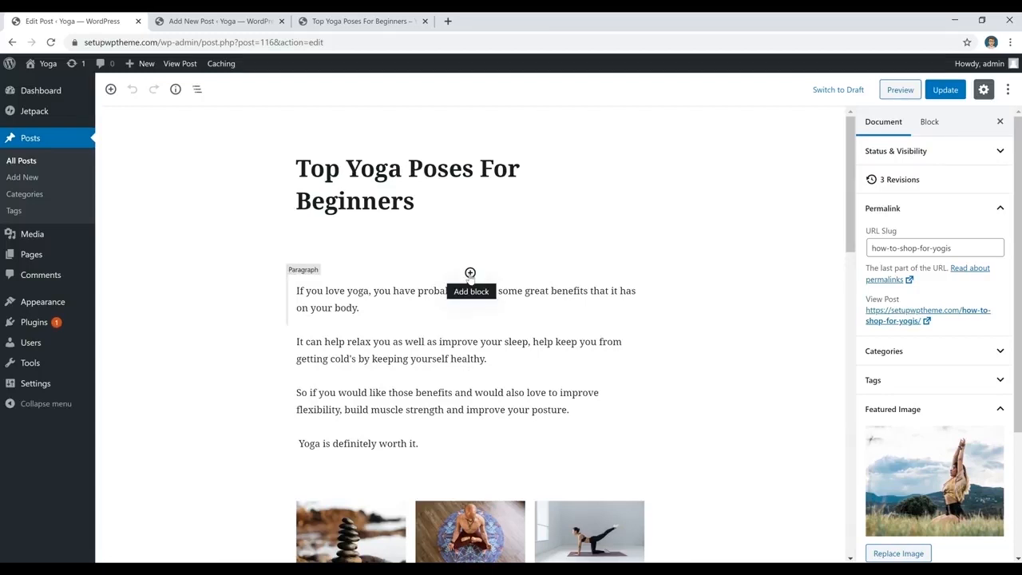
# - Insert a Paragraph block above the post's opening paragraph with the text "gdfhdhdhdf"
pyautogui.click(470, 273)
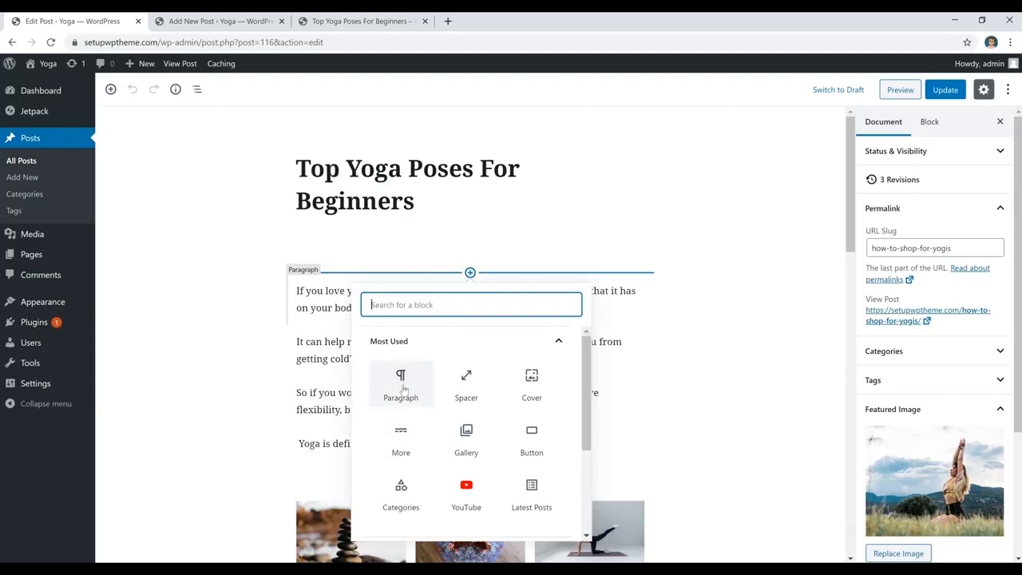
pyautogui.click(404, 388)
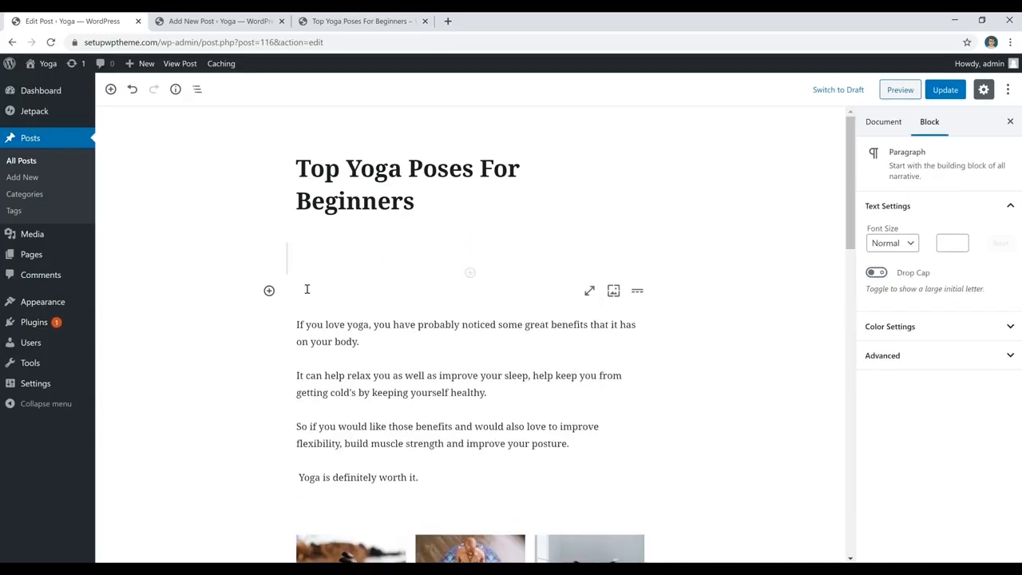
pyautogui.write('gdfhdhdhdf')
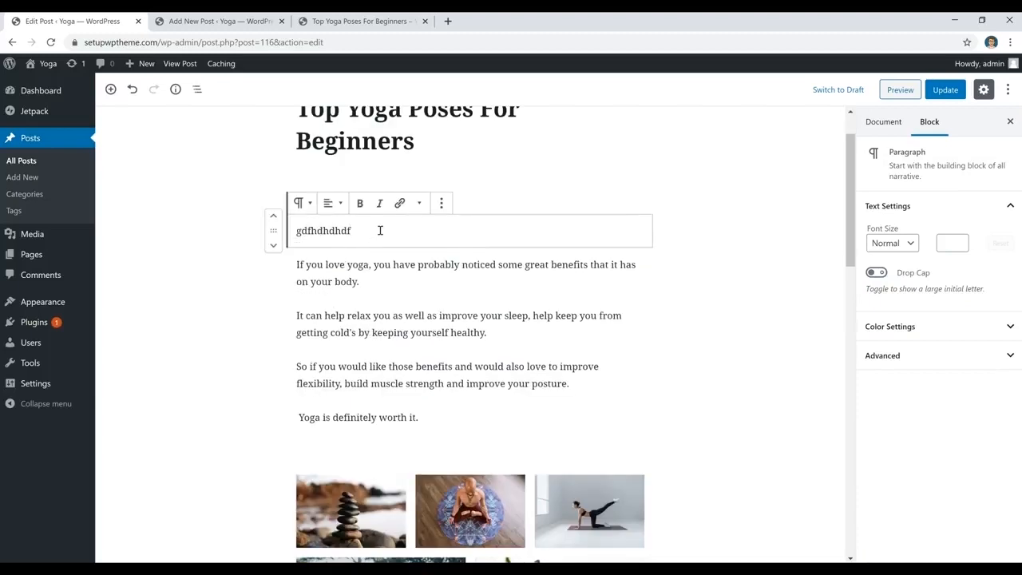
# - Delete the test text and remove the empty paragraph block above the opening paragraph
pyautogui.moveTo(380, 230); pyautogui.dragTo(192, 244)
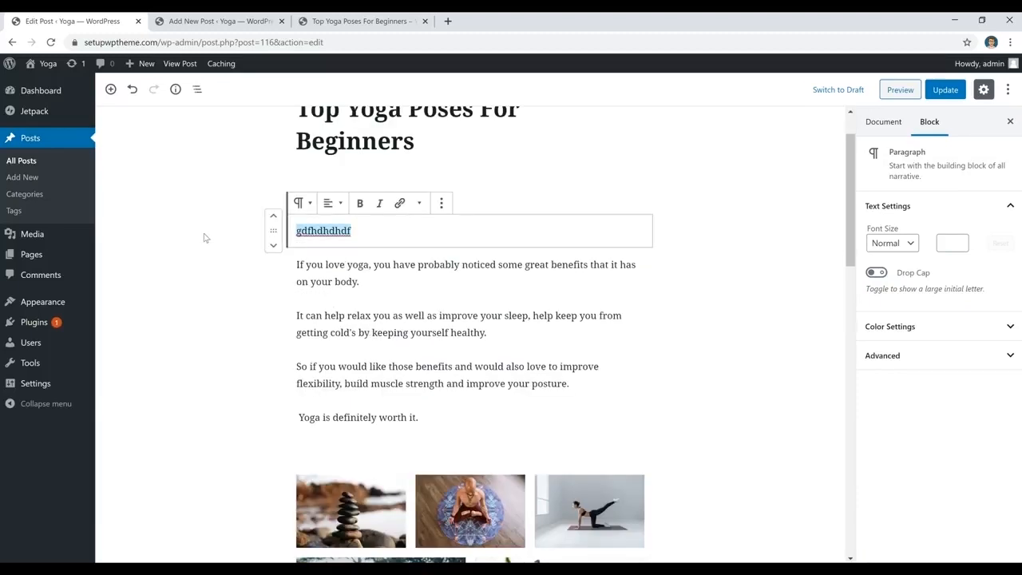
pyautogui.press('BackSpace')
pyautogui.click(380, 273)
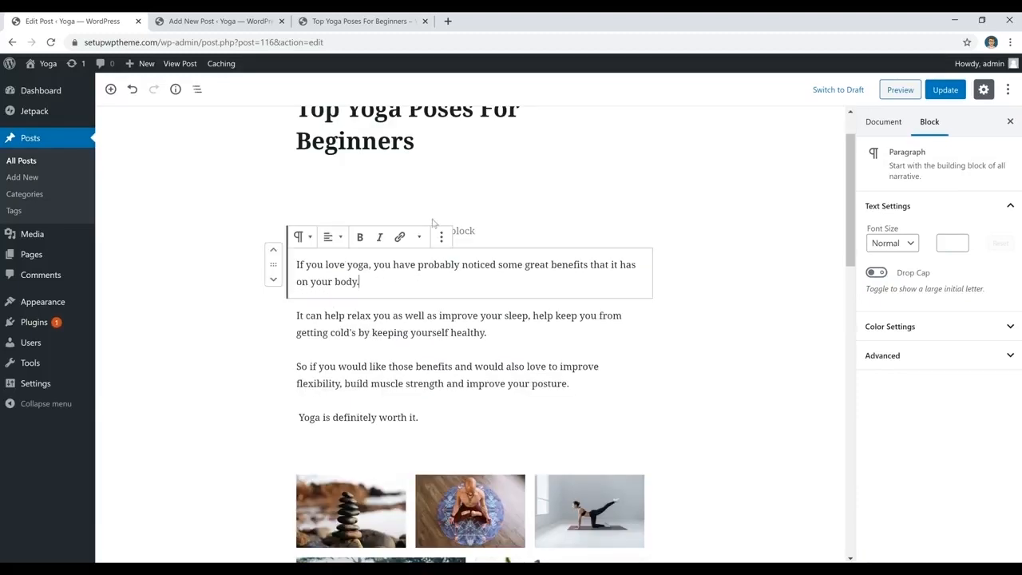
pyautogui.click(472, 231)
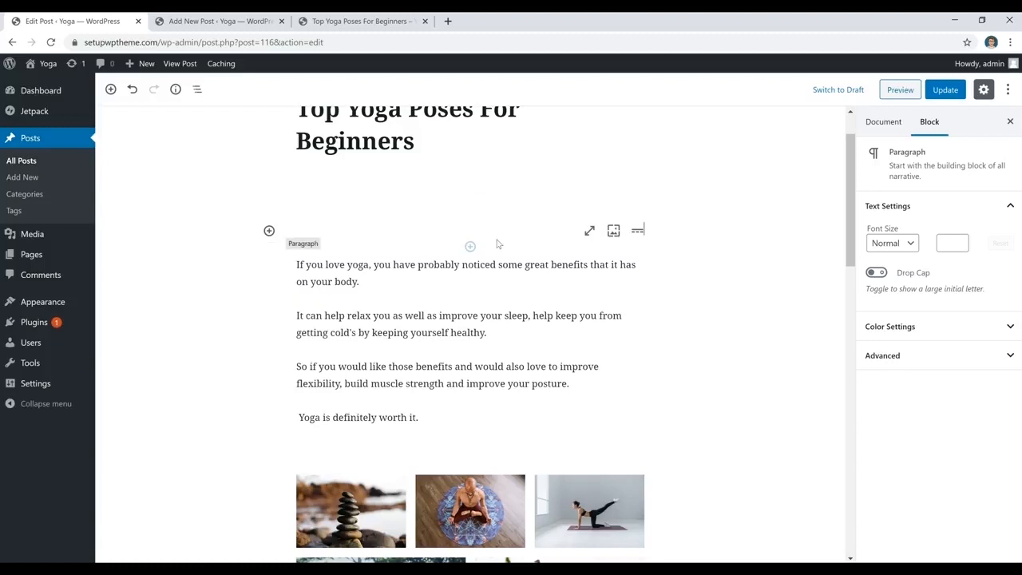
pyautogui.click(469, 245)
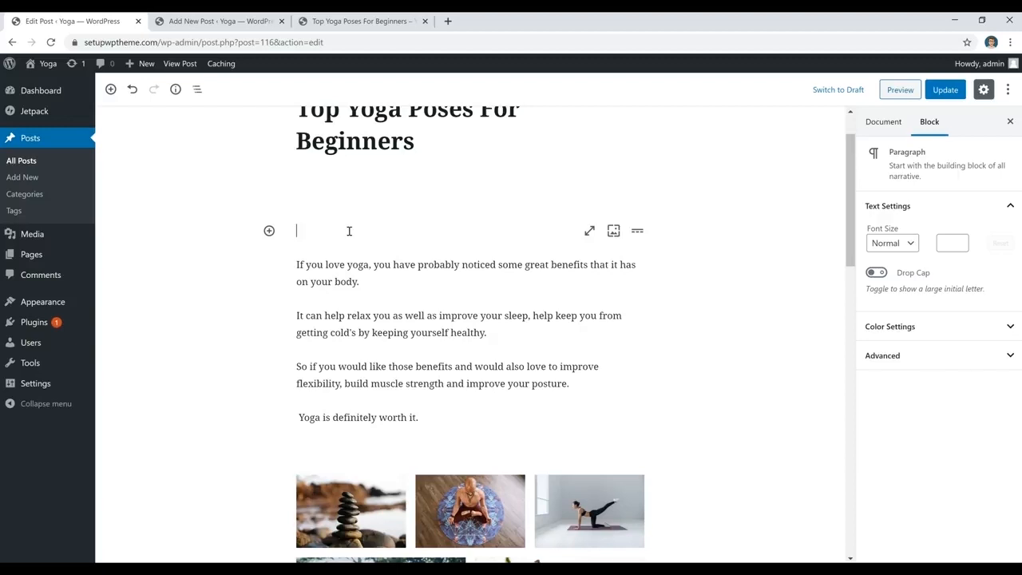
pyautogui.press('BackSpace')
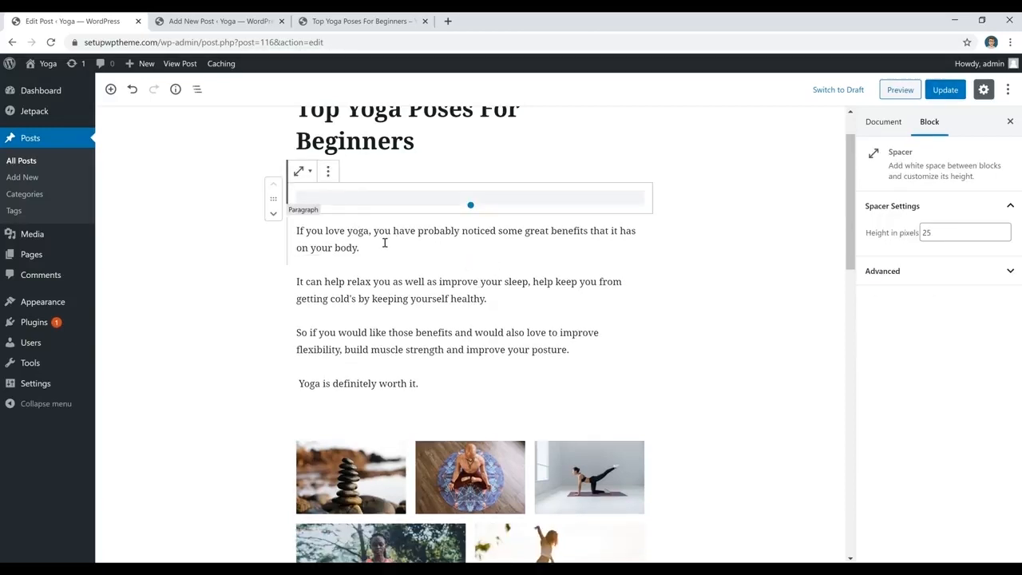
# - Make the words "If you love yoga" in the opening paragraph bold, then remove the bold formatting
pyautogui.click(385, 243)
pyautogui.moveTo(370, 231); pyautogui.dragTo(288, 231)
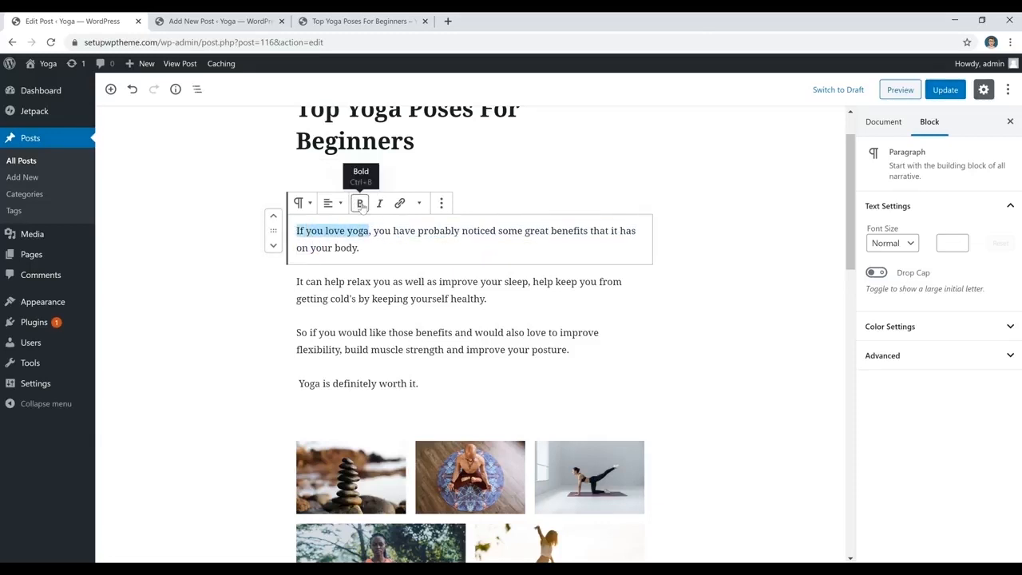
pyautogui.click(360, 204)
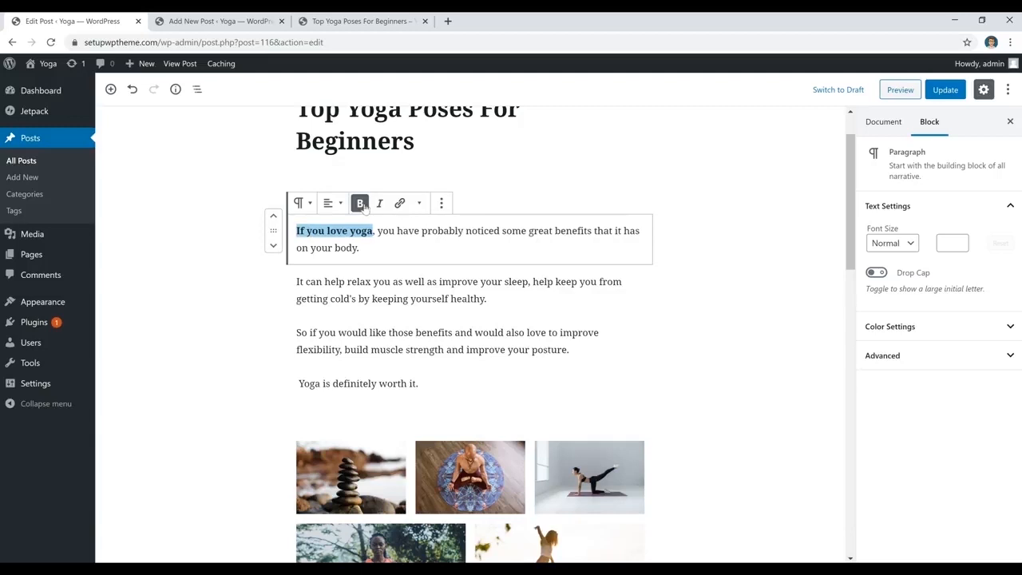
pyautogui.click(361, 204)
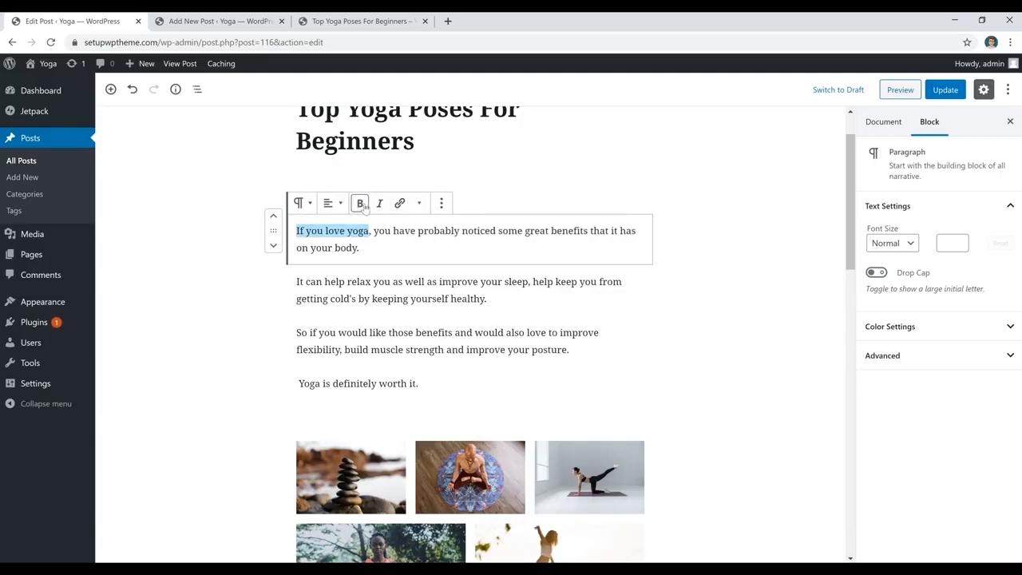
# - Center-align the entire opening paragraph that begins with "If you love yoga"
pyautogui.tripleClick(380, 251)
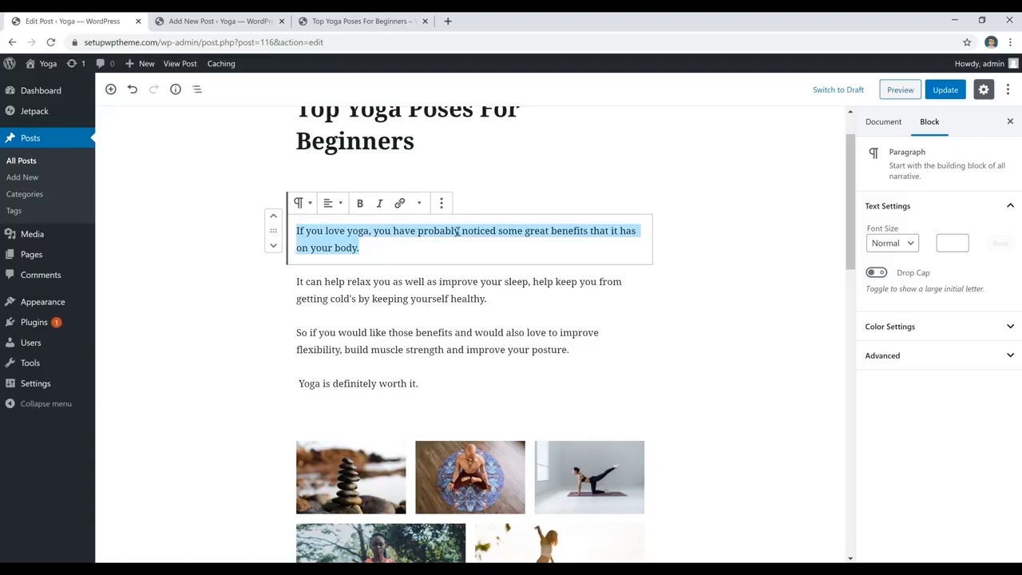
pyautogui.click(334, 203)
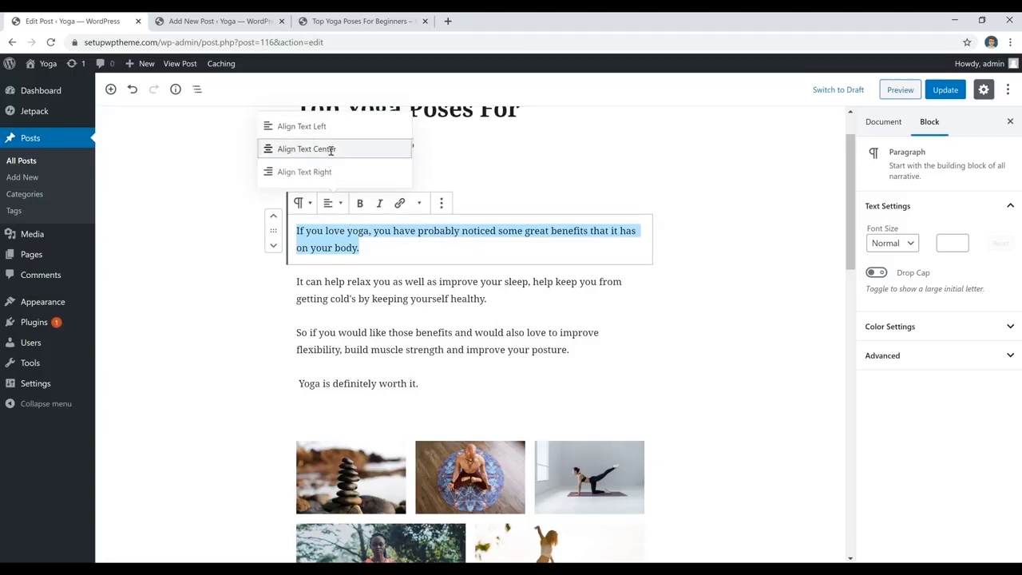
pyautogui.click(330, 158)
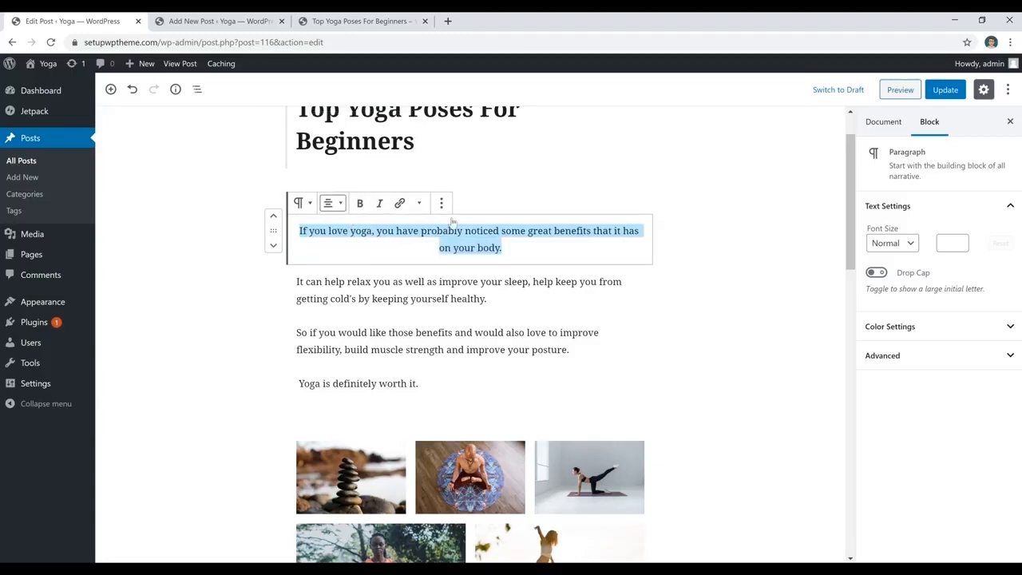
# - Left-align the opening paragraph that begins with "If you love yoga"
pyautogui.click(334, 203)
pyautogui.click(323, 128)
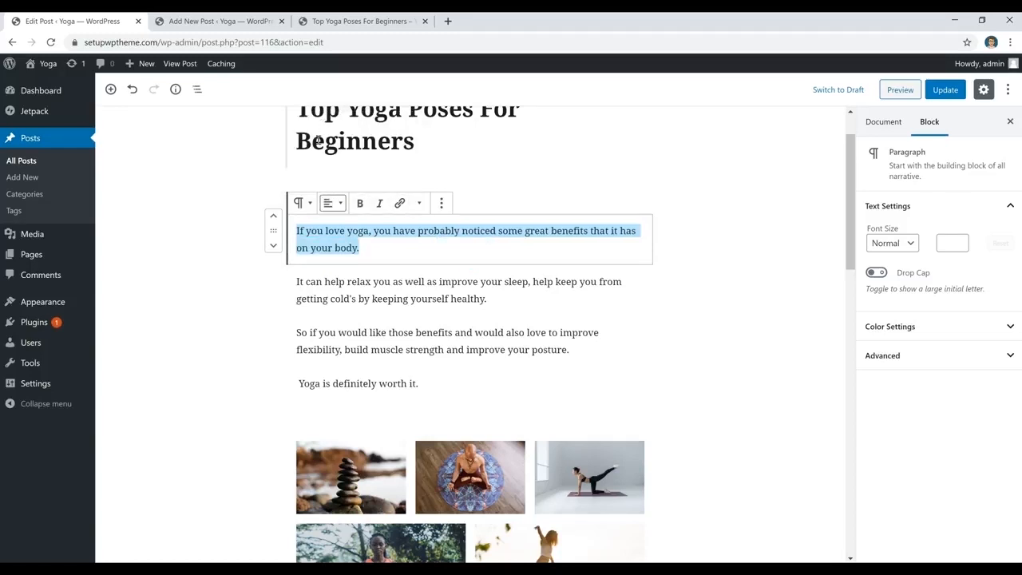
pyautogui.click(410, 250)
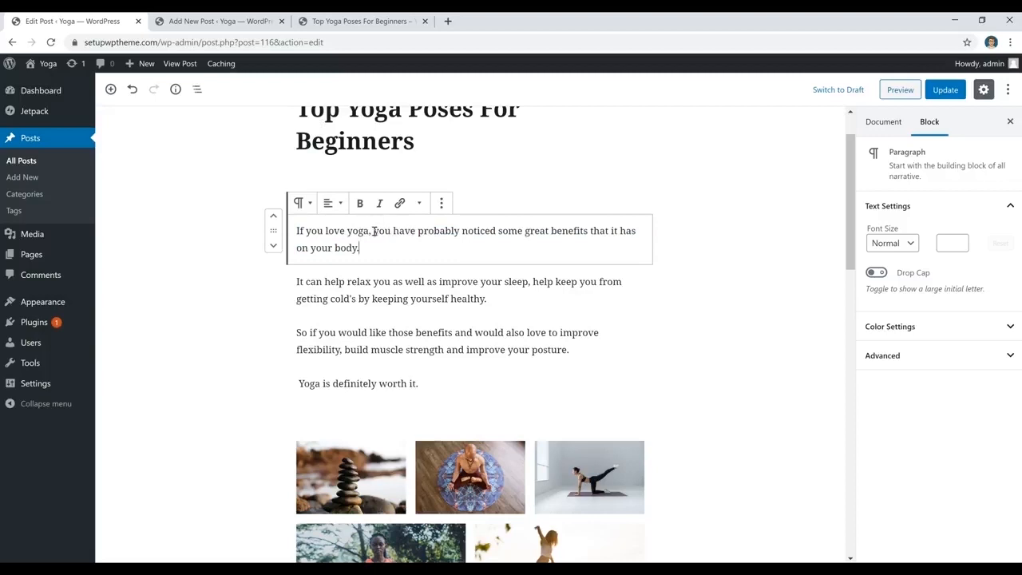
# - Start a link on the words "love yoga" and copy the URL of the published Top Yoga Poses For Beginners post
pyautogui.moveTo(369, 231); pyautogui.dragTo(325, 232)
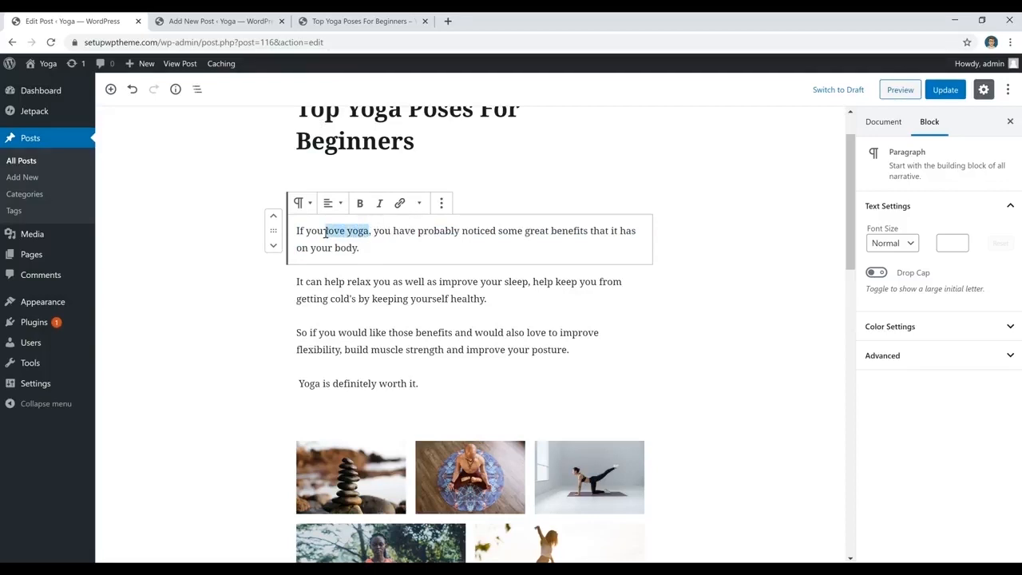
pyautogui.click(400, 203)
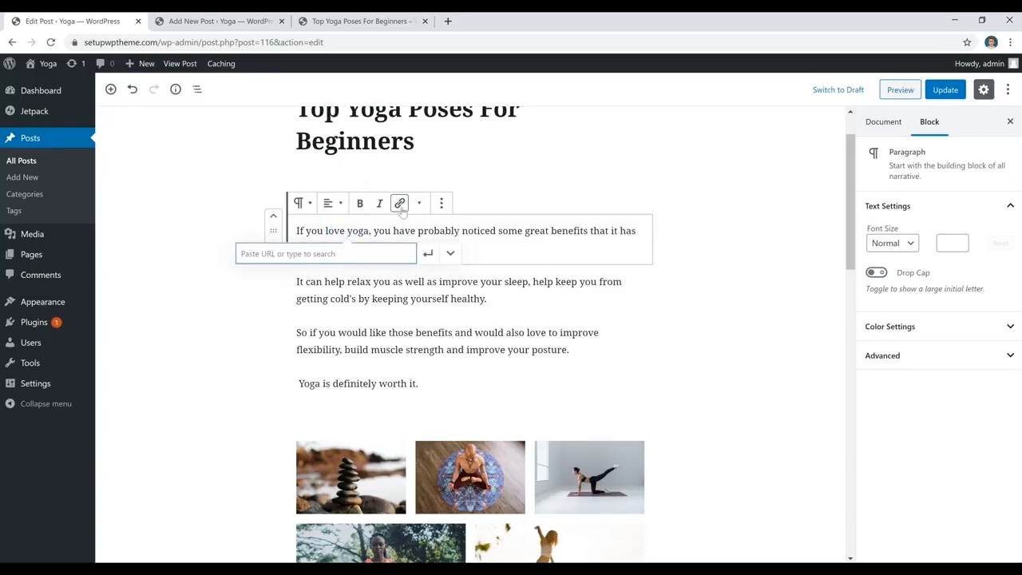
pyautogui.click(360, 22)
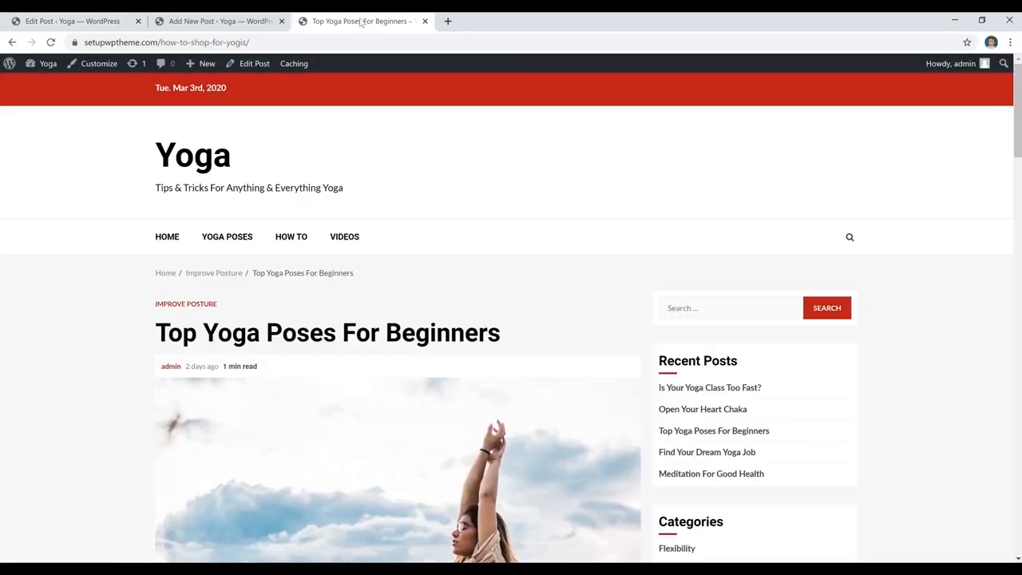
pyautogui.click(234, 43)
pyautogui.rightClick(231, 44)
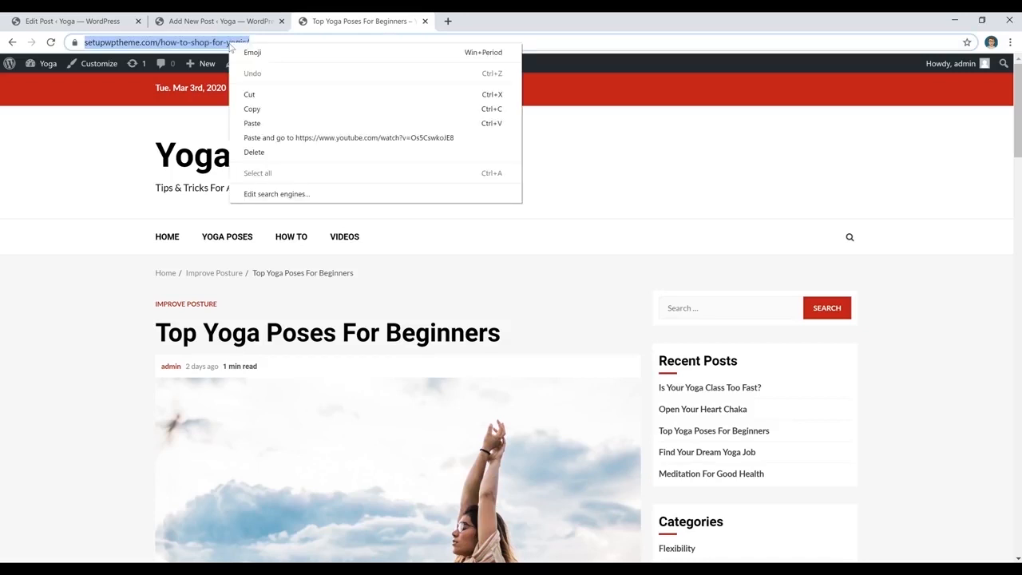
pyautogui.click(252, 110)
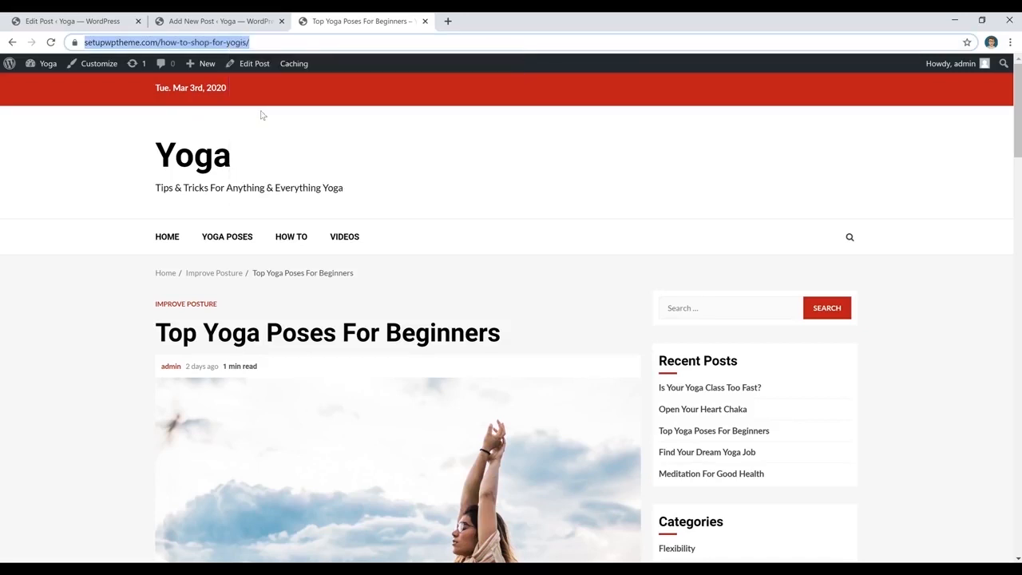
# - Return to the post being edited and link "love yoga" to the copied address setupwptheme.com/how-to-shop-for-yogis/
pyautogui.click(195, 22)
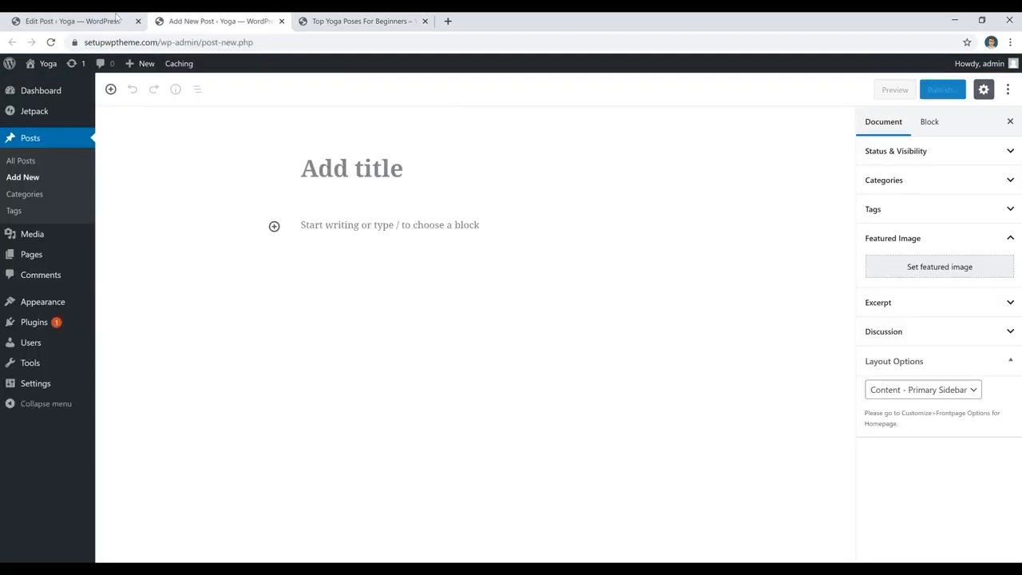
pyautogui.click(120, 20)
pyautogui.rightClick(319, 256)
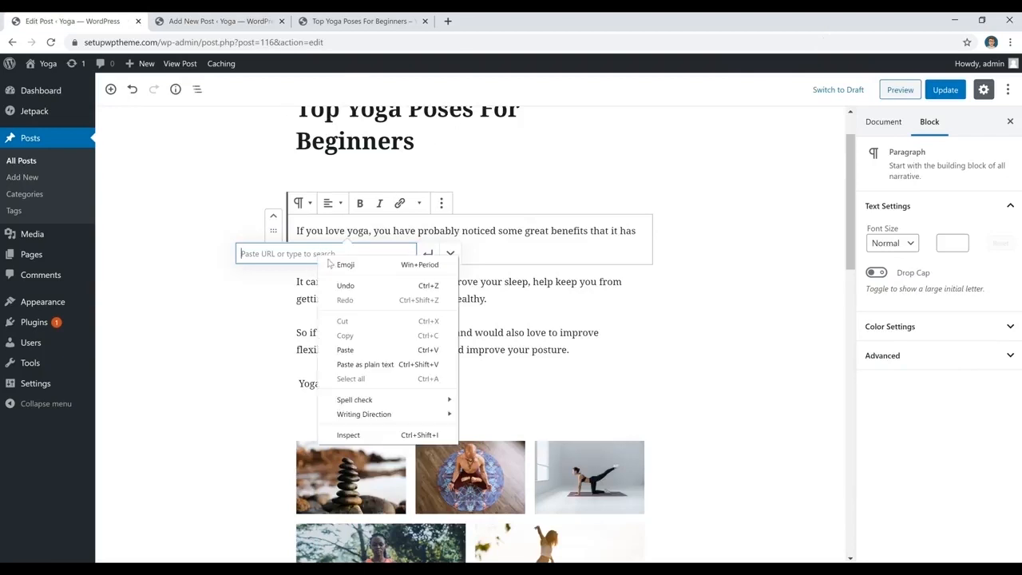
pyautogui.click(345, 350)
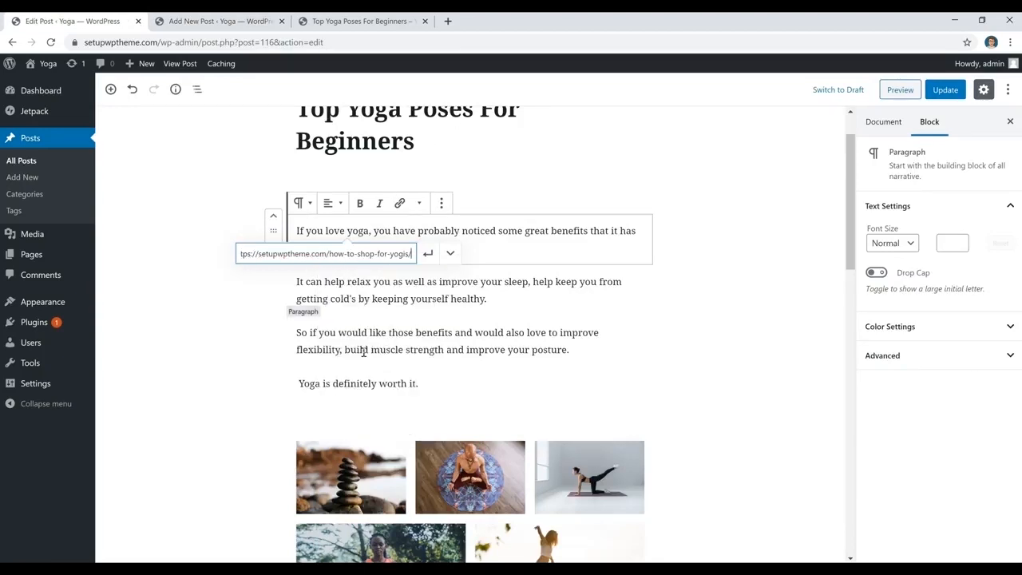
pyautogui.click(429, 254)
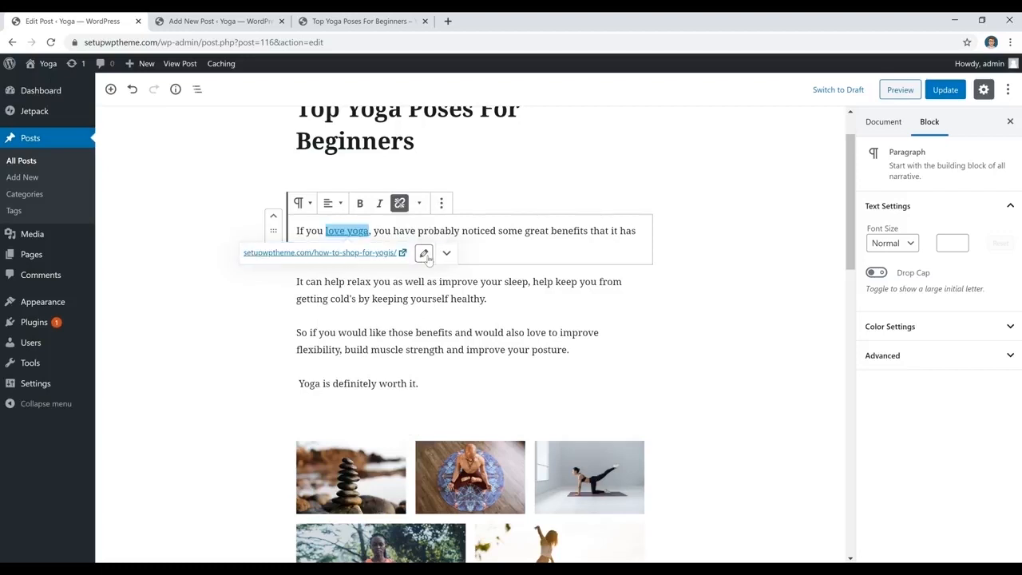
pyautogui.click(548, 249)
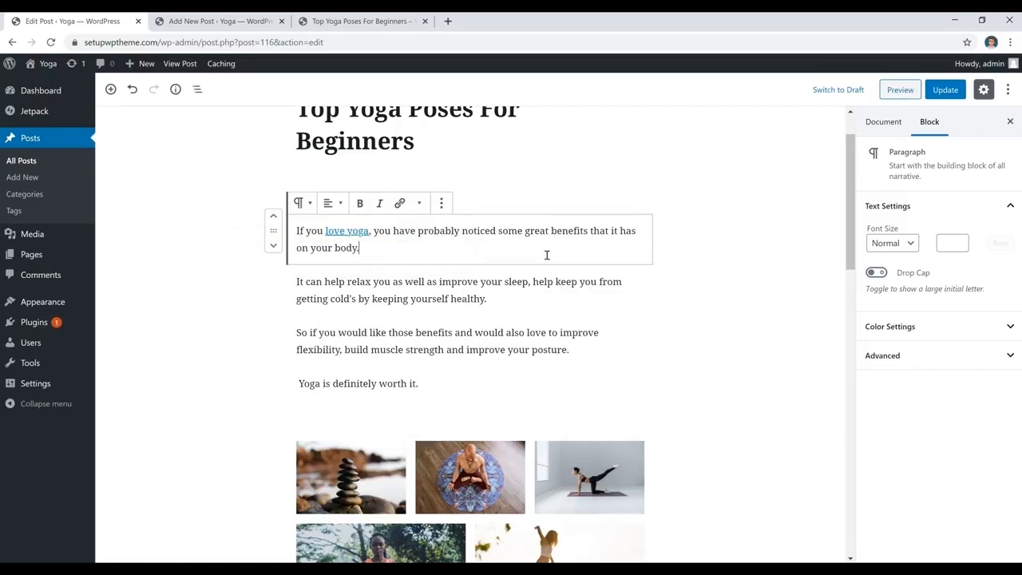
# - Remove the link from the words "love yoga" in the opening paragraph
pyautogui.click(357, 231)
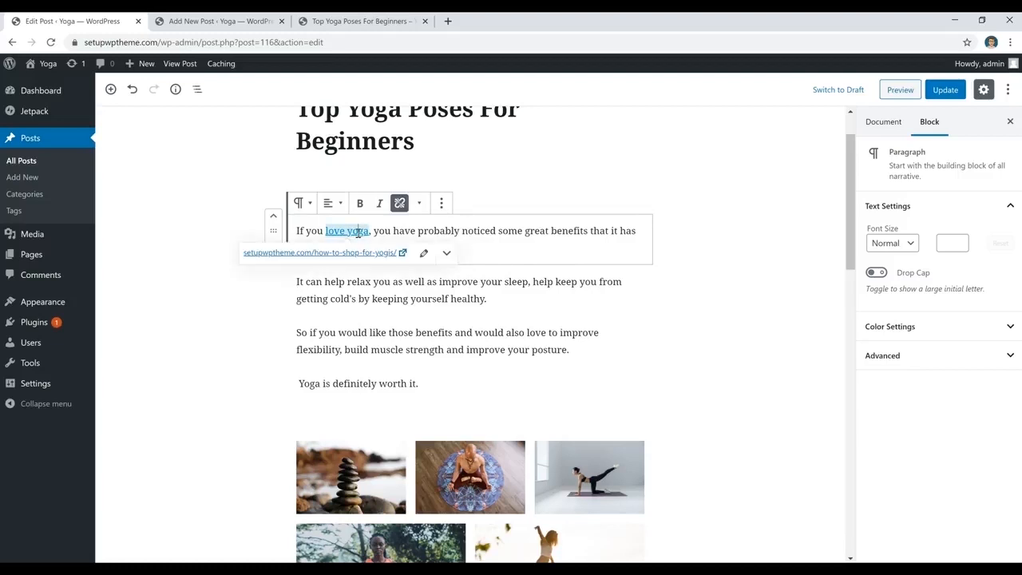
pyautogui.click(400, 204)
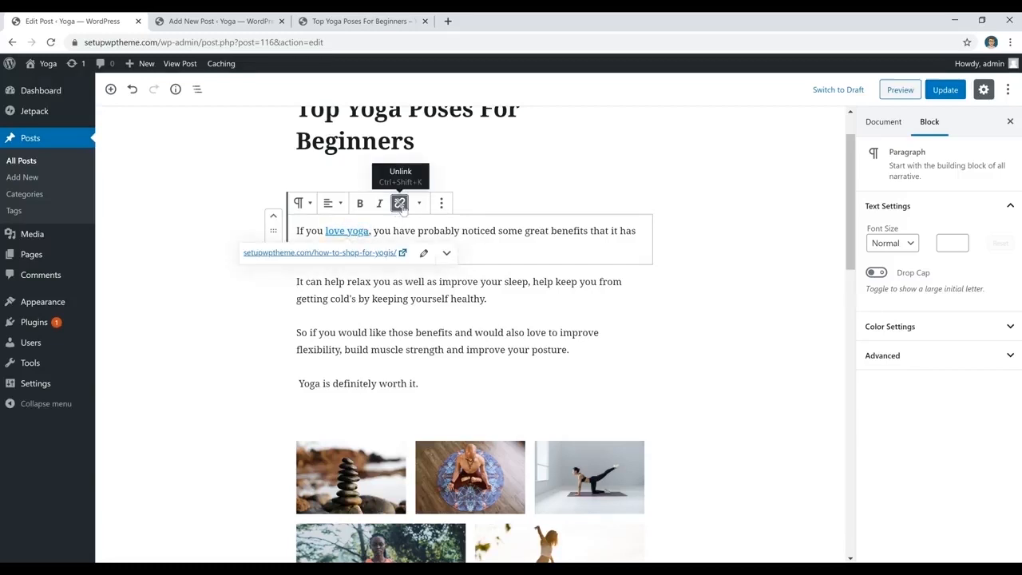
pyautogui.click(400, 204)
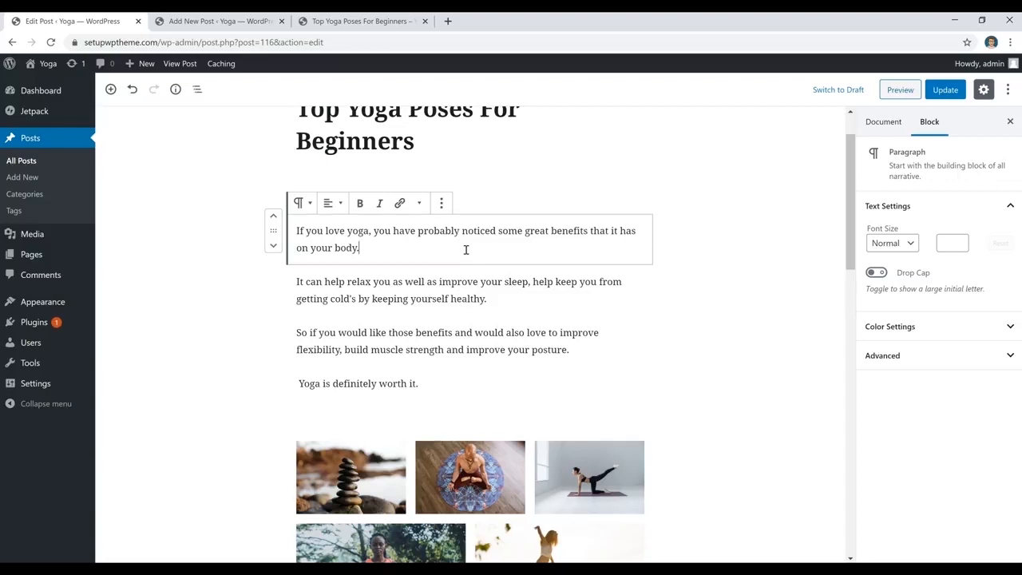
# - Insert an Image block from the common blocks directly below the opening paragraph
pyautogui.press('Return')
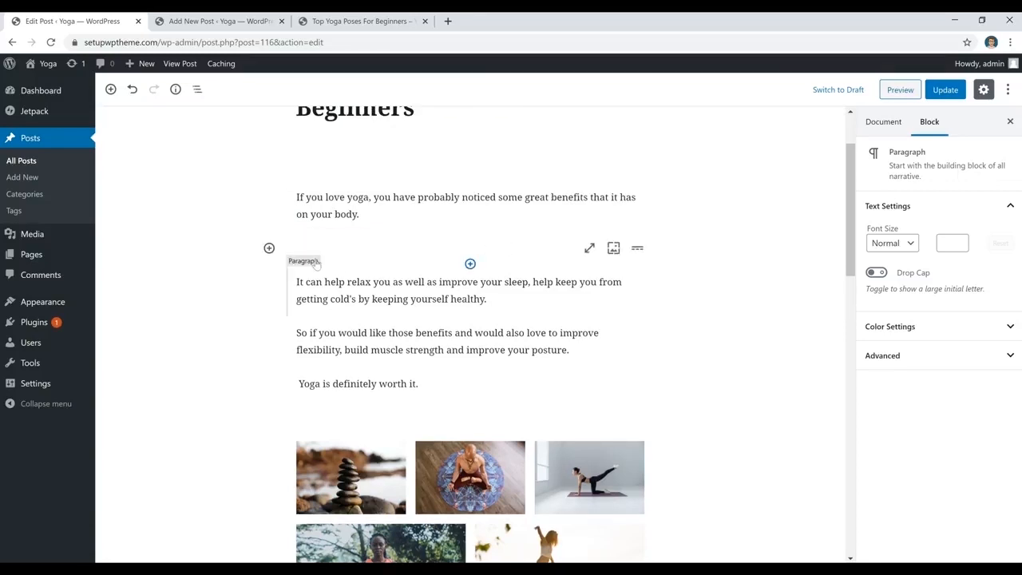
pyautogui.click(269, 249)
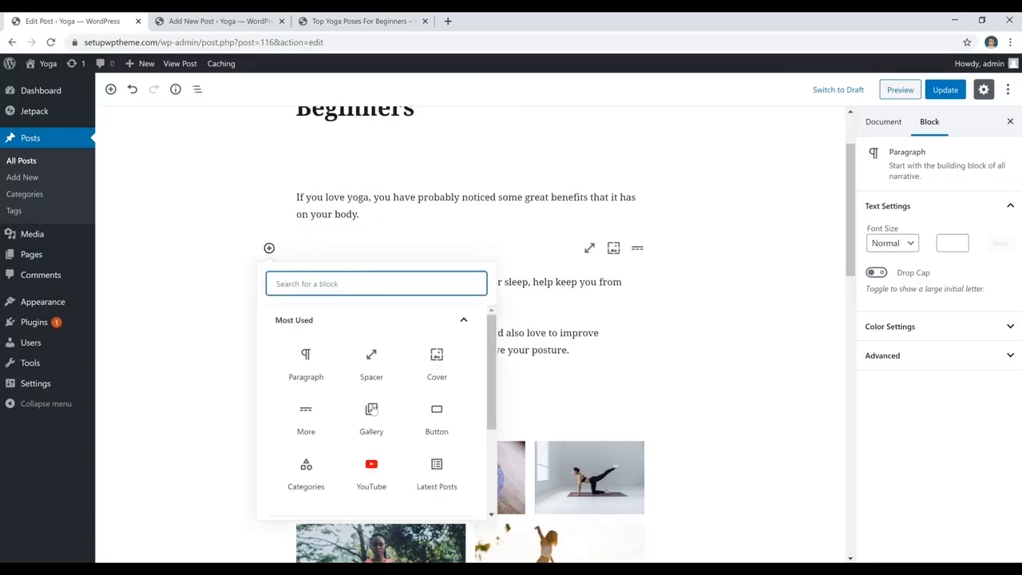
pyautogui.scroll(-2, 379, 383)
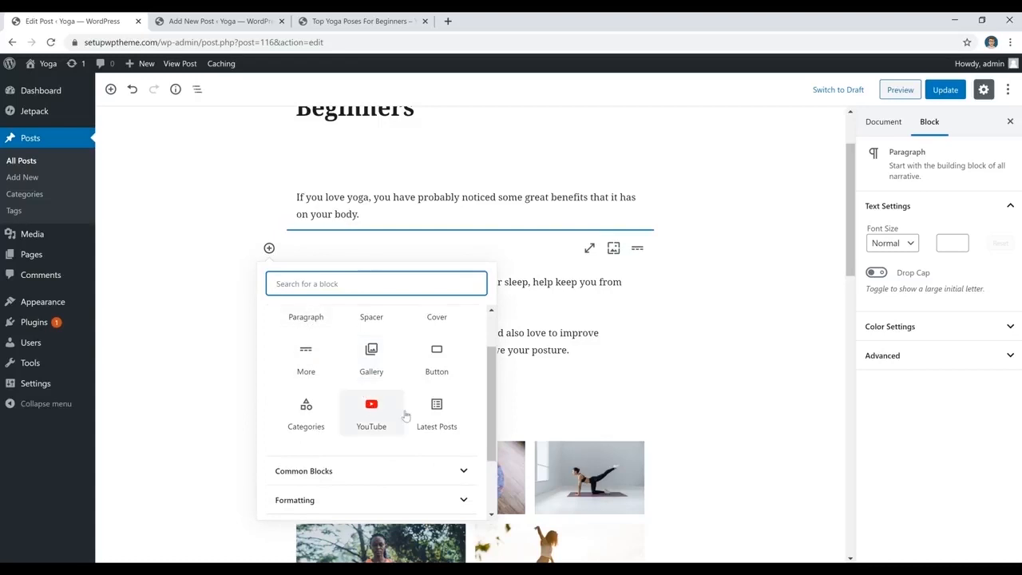
pyautogui.scroll(2, 408, 416)
pyautogui.scroll(-2, 407, 416)
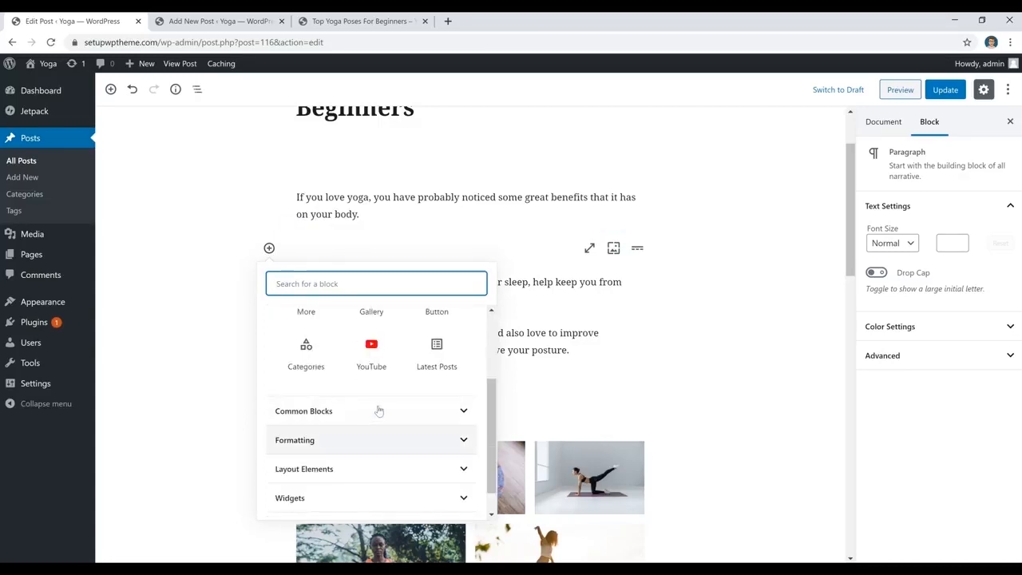
pyautogui.click(379, 410)
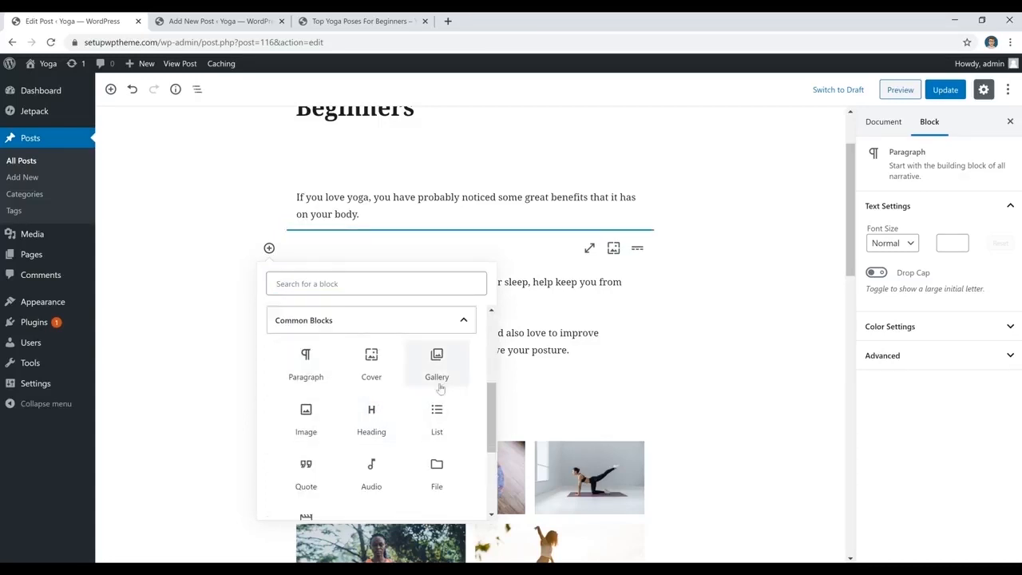
pyautogui.click(317, 425)
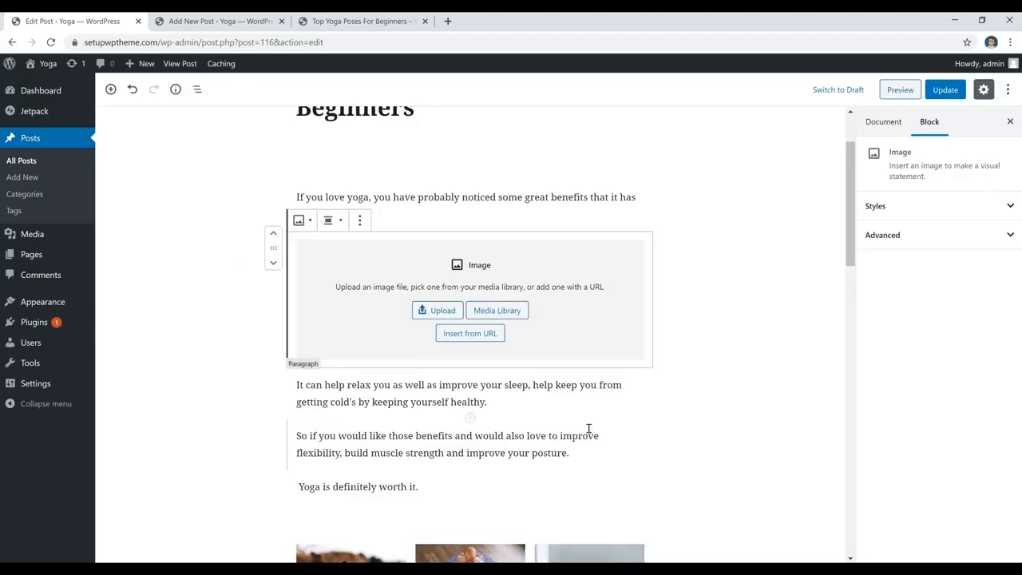
# - Upload the file pexels-photo-355863 from the Desktop into the new Image block
pyautogui.click(437, 313)
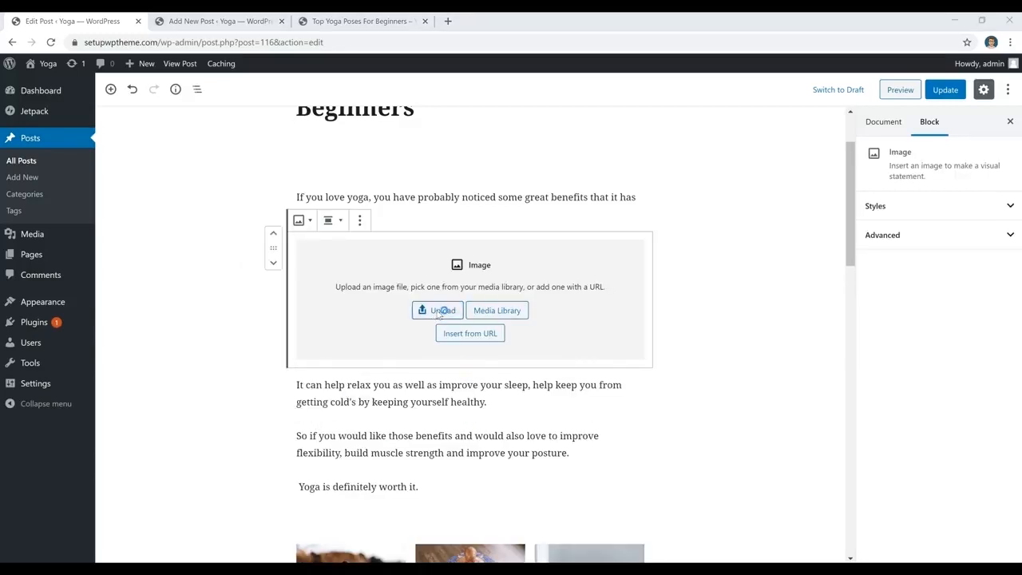
pyautogui.click(156, 136)
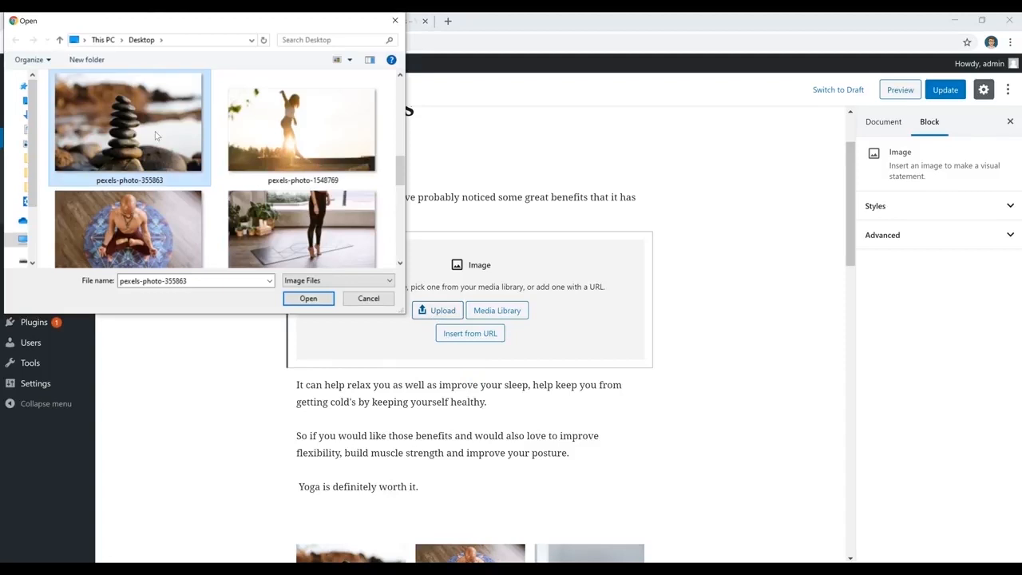
pyautogui.click(304, 301)
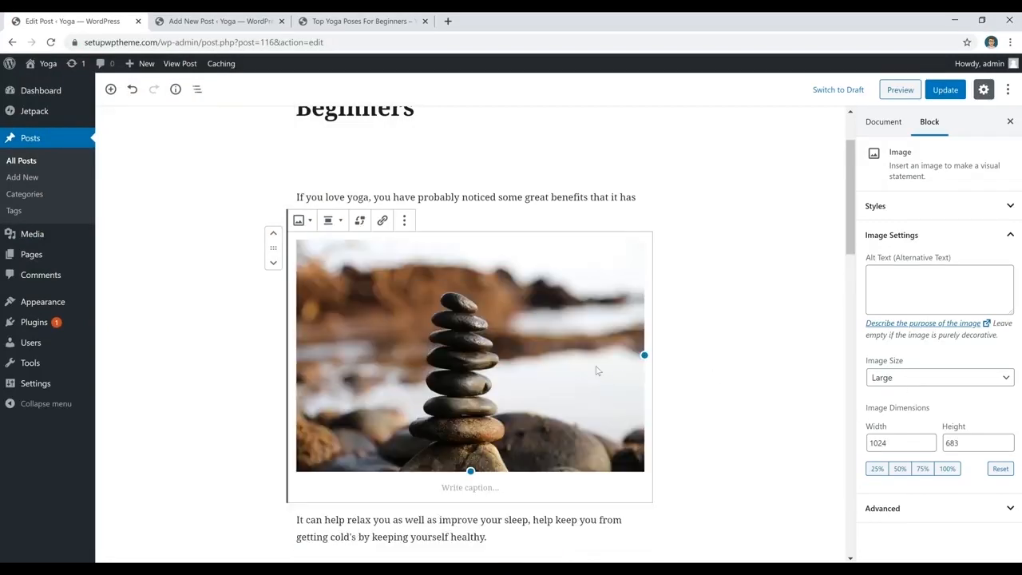
# - Set the stacked-stones image to Medium size and center-align it
pyautogui.click(894, 381)
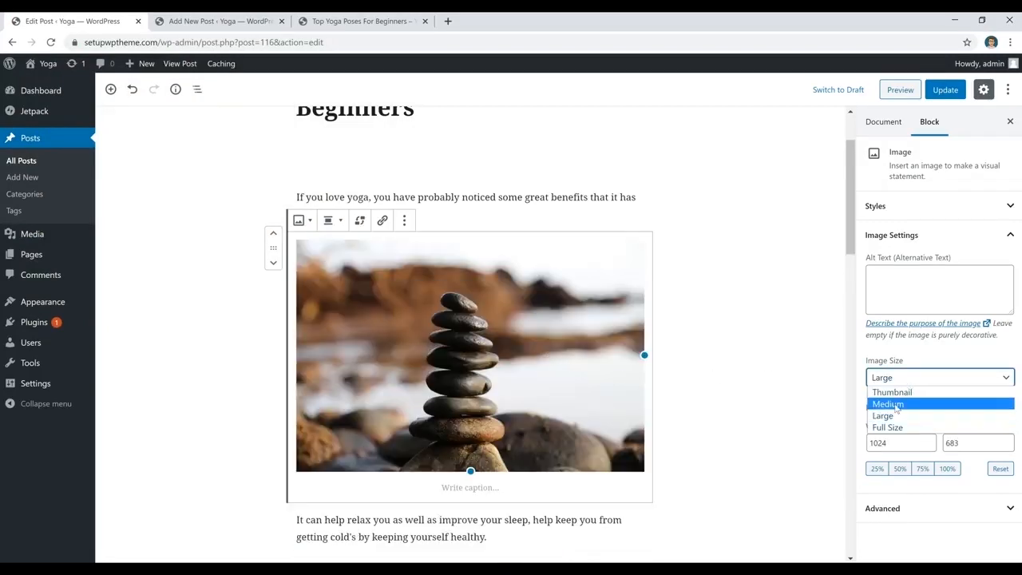
pyautogui.click(895, 405)
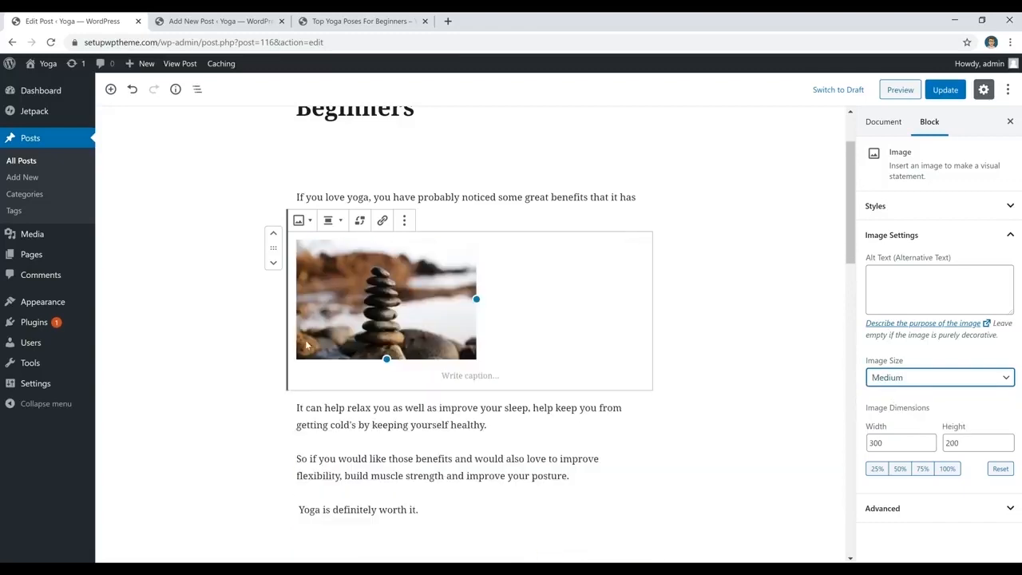
pyautogui.click(333, 221)
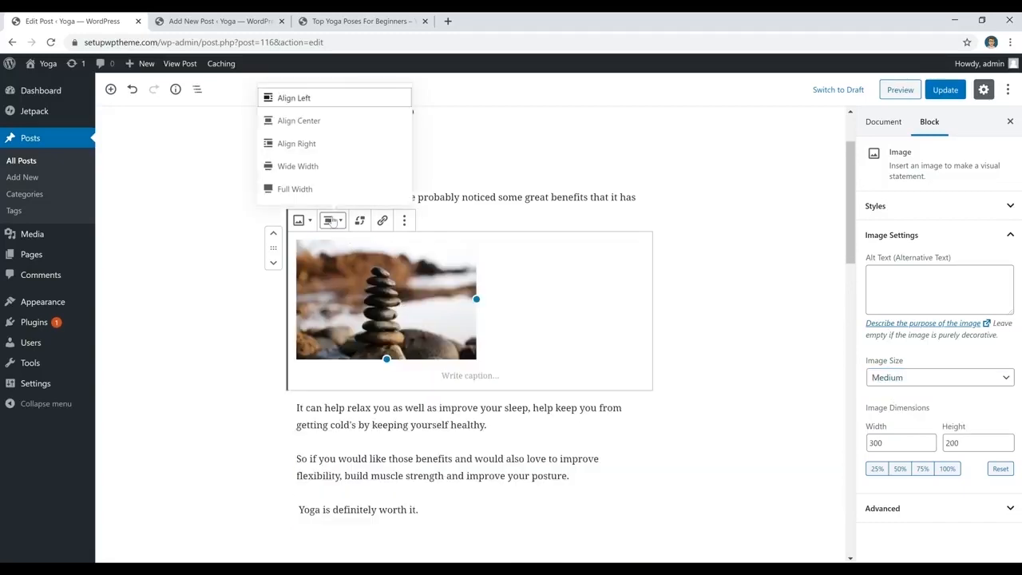
pyautogui.click(329, 122)
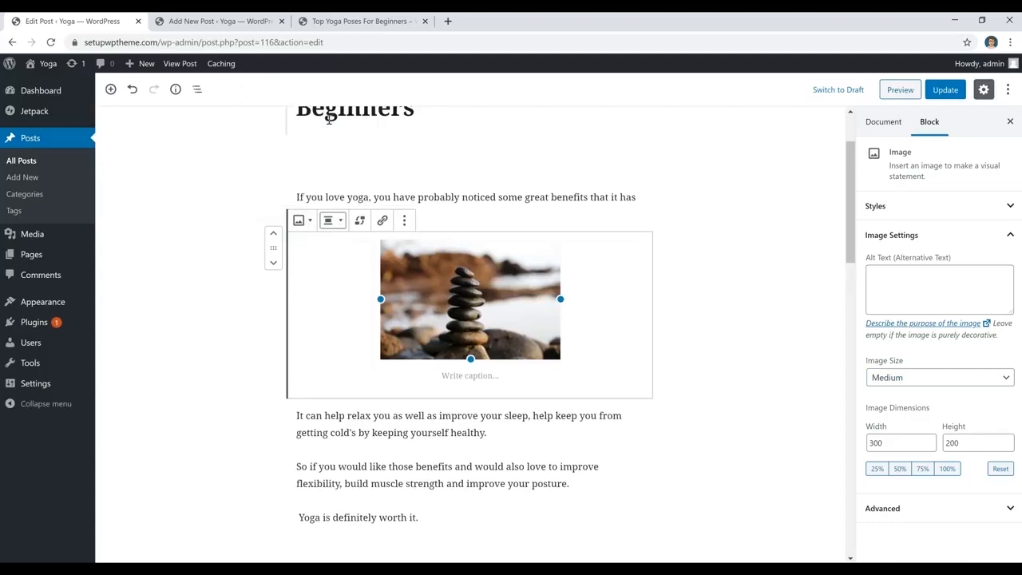
# - Set the stacked-stones image to Full Size, and delete its block from the post
pyautogui.click(905, 380)
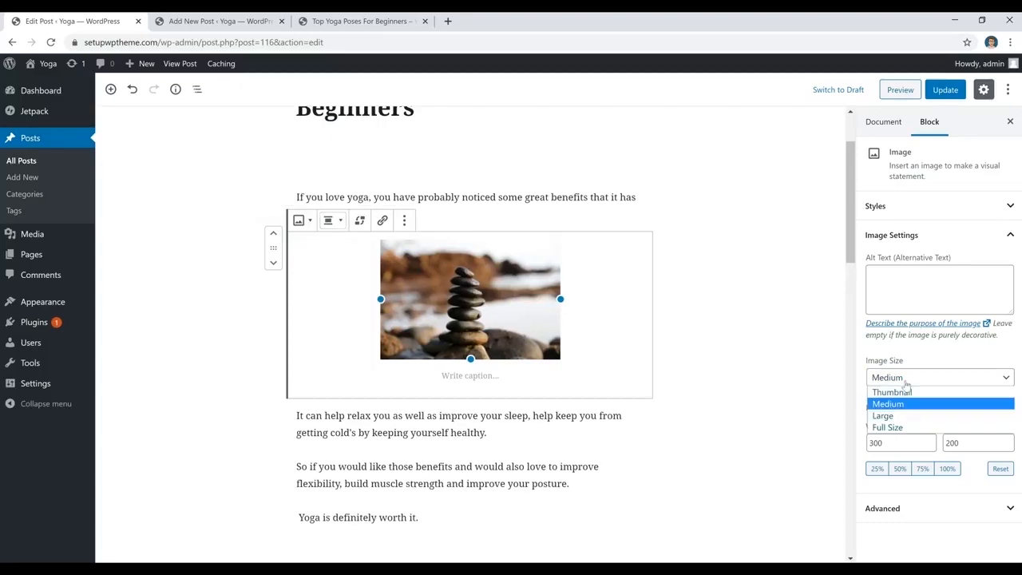
pyautogui.click(886, 427)
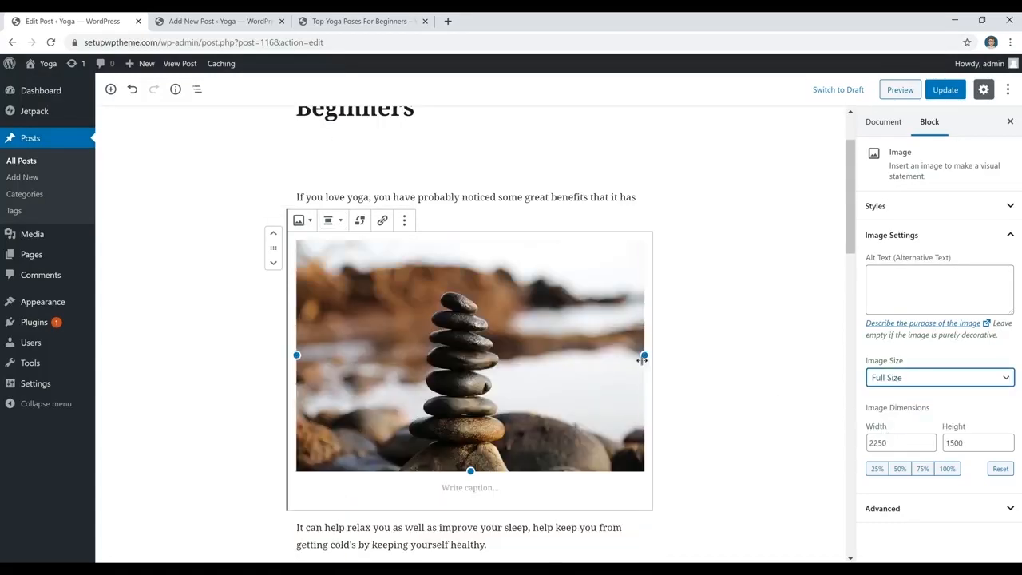
pyautogui.click(536, 313)
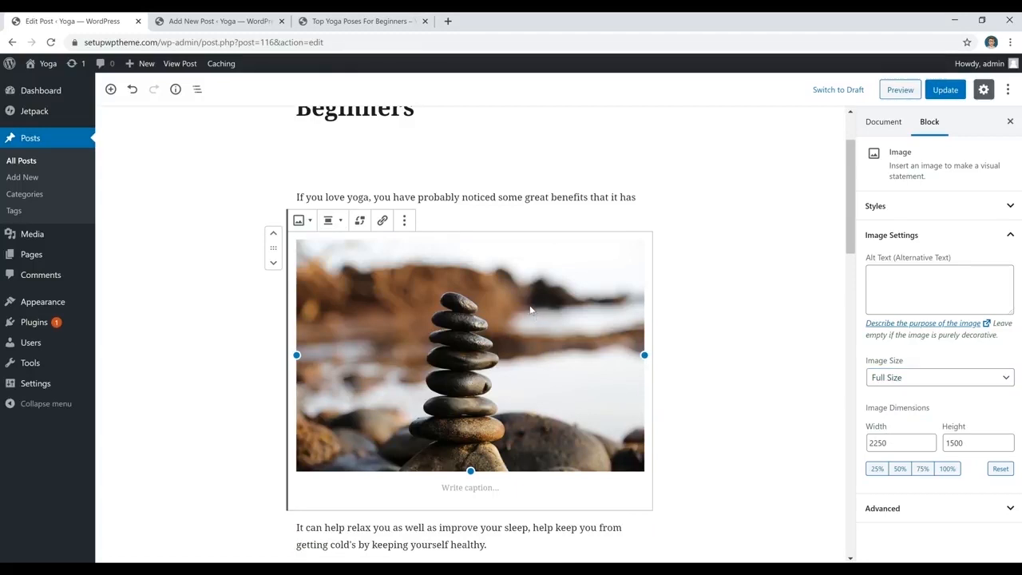
pyautogui.press('BackSpace')
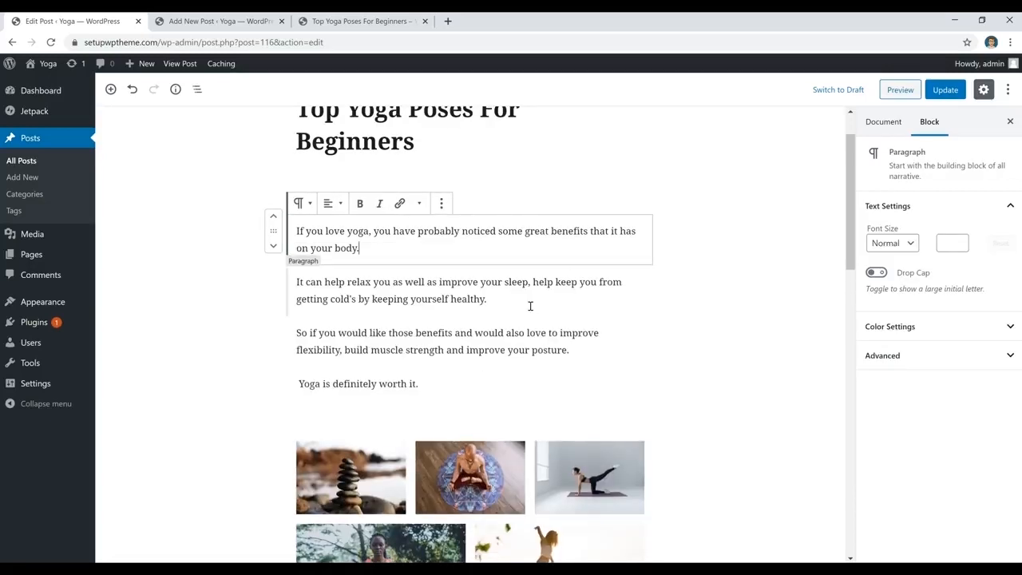
pyautogui.scroll(1, 530, 306)
pyautogui.click(539, 351)
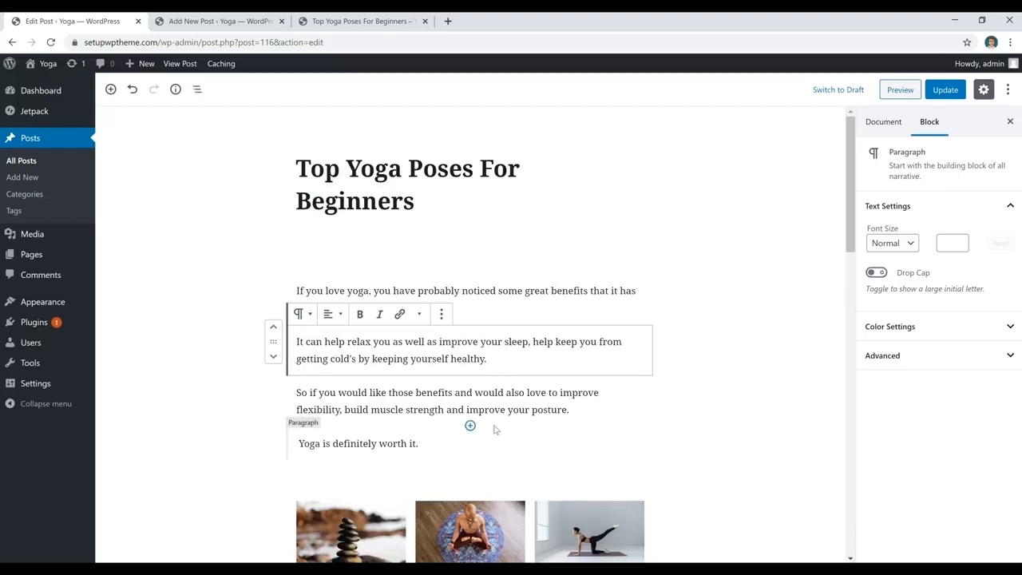
pyautogui.click(398, 313)
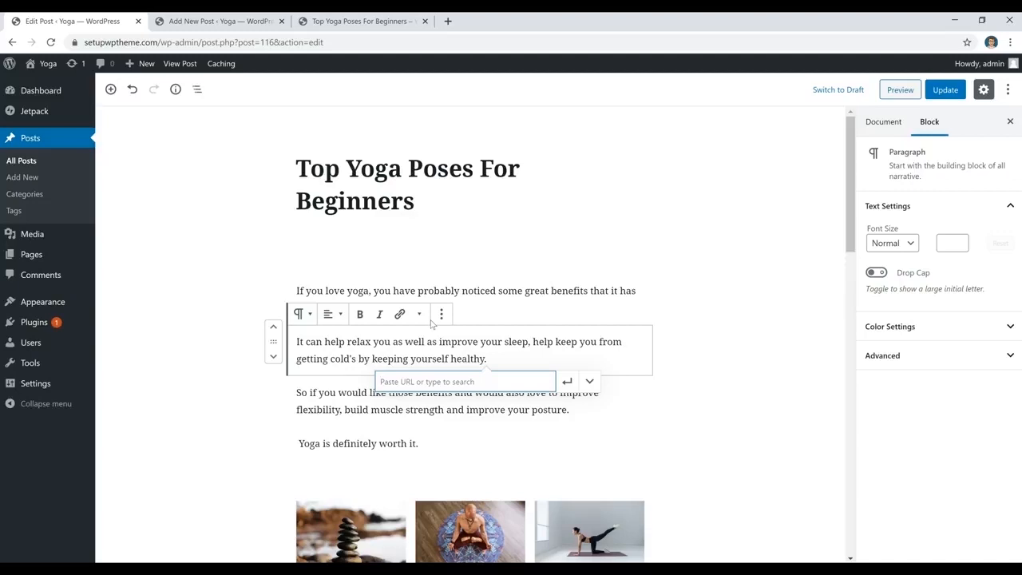
pyautogui.press('Escape')
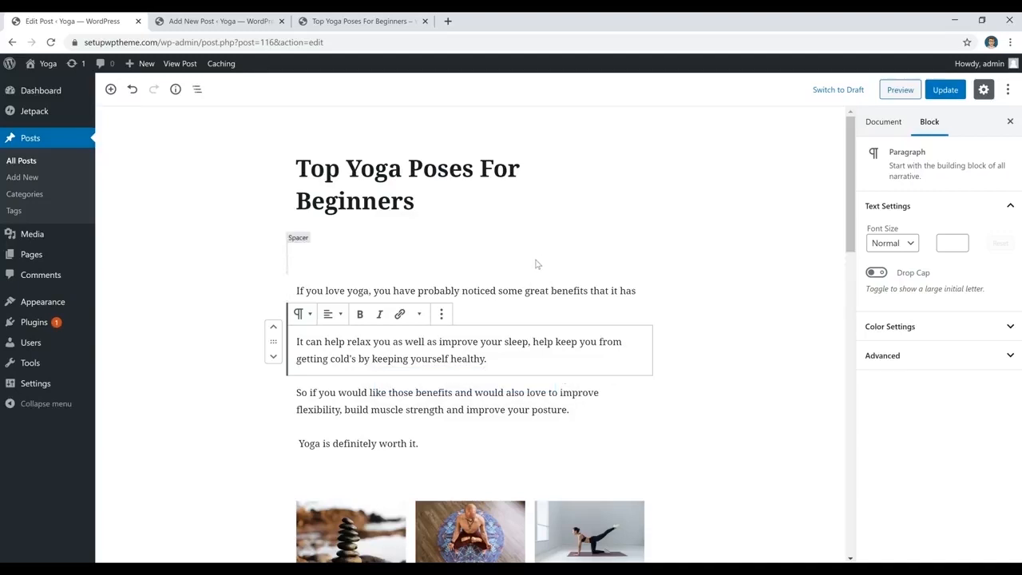
# - Try a height of 50 pixels for the spacer below the post title, and set it back to 25 pixels
pyautogui.click(531, 259)
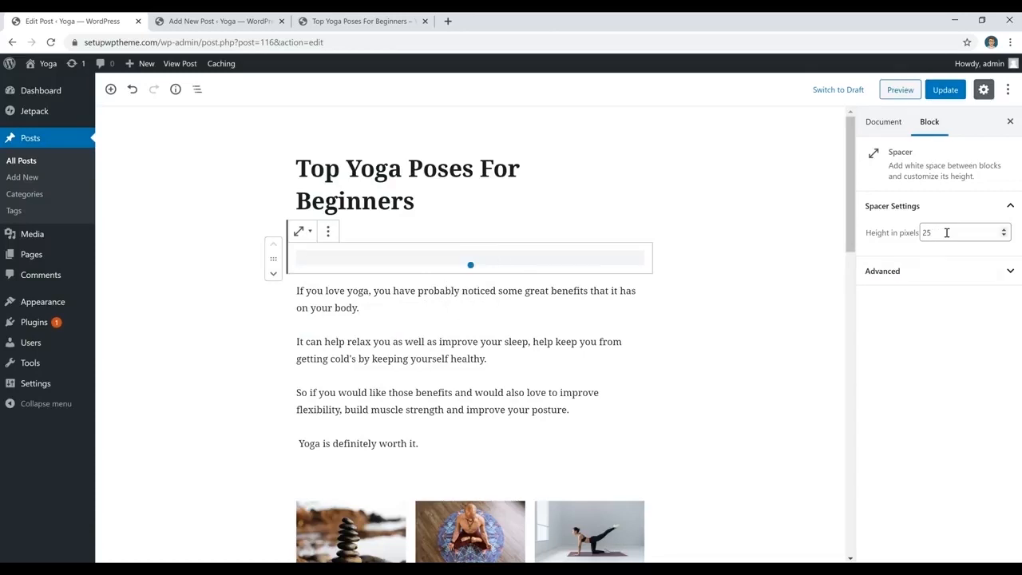
pyautogui.moveTo(997, 231); pyautogui.dragTo(884, 246)
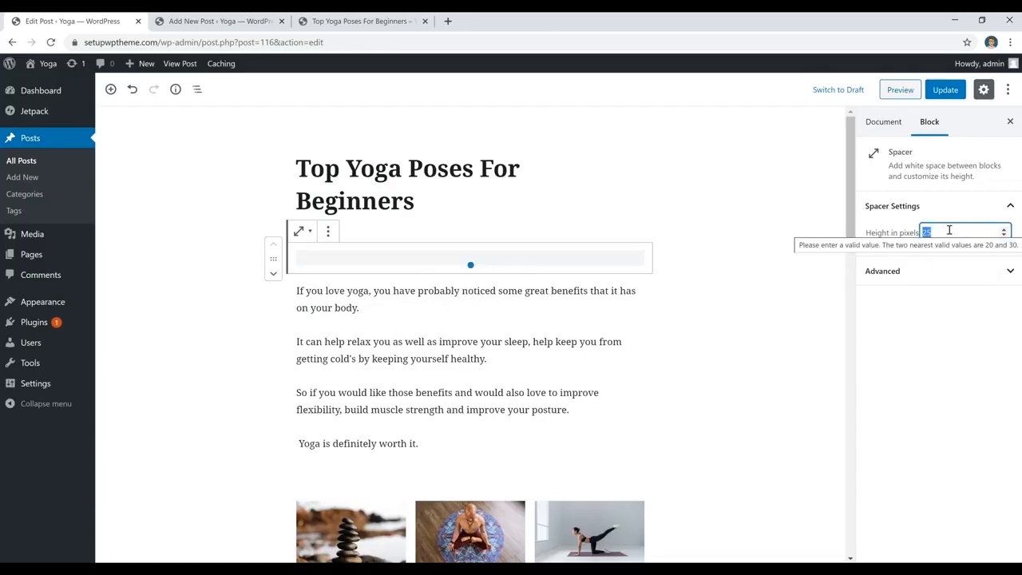
pyautogui.write('50')
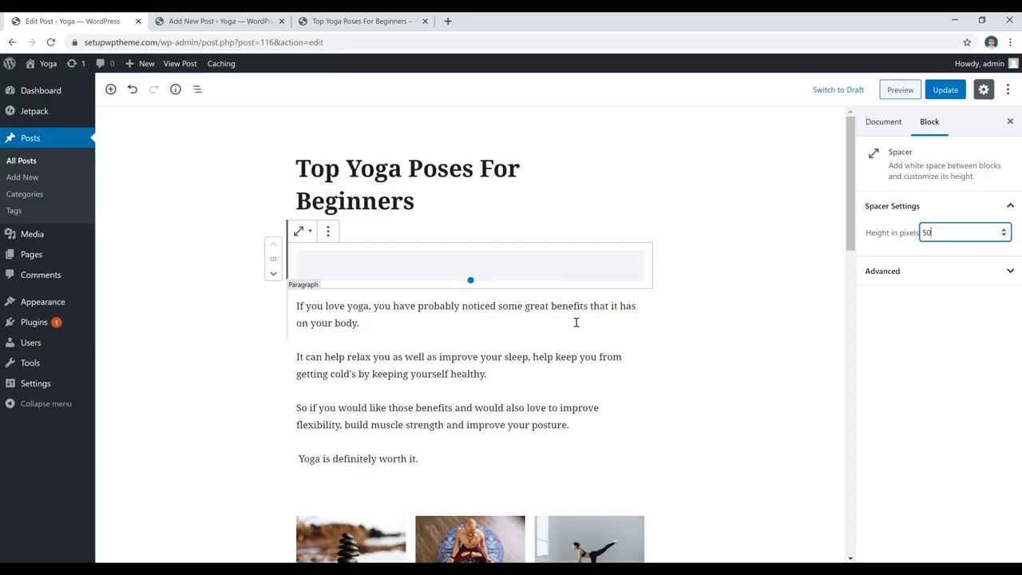
pyautogui.click(798, 232)
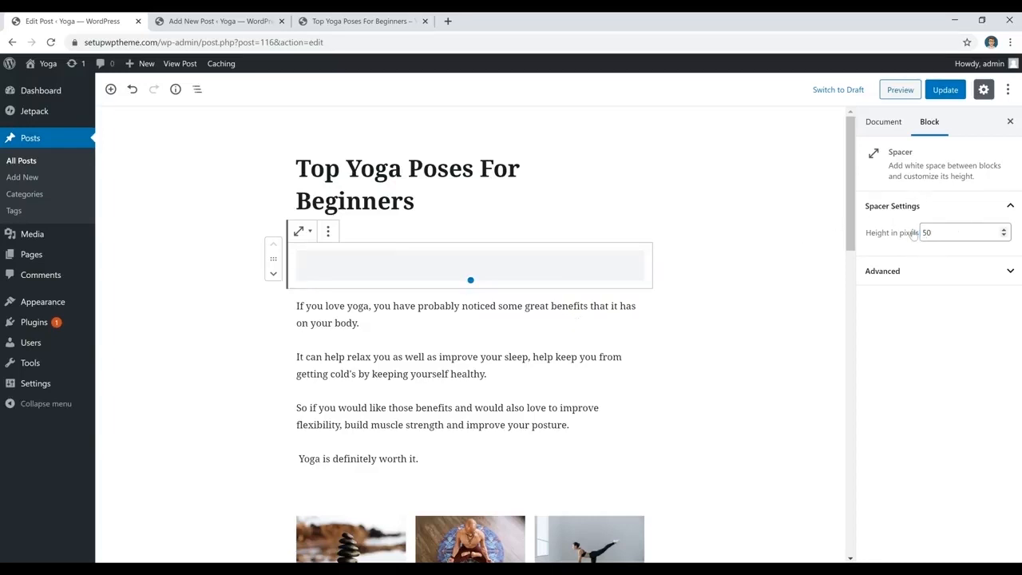
pyautogui.moveTo(912, 233)
pyautogui.mouseDown()
pyautogui.moveTo(943, 233)
pyautogui.moveTo(909, 237)
pyautogui.mouseUp()
pyautogui.write('30')
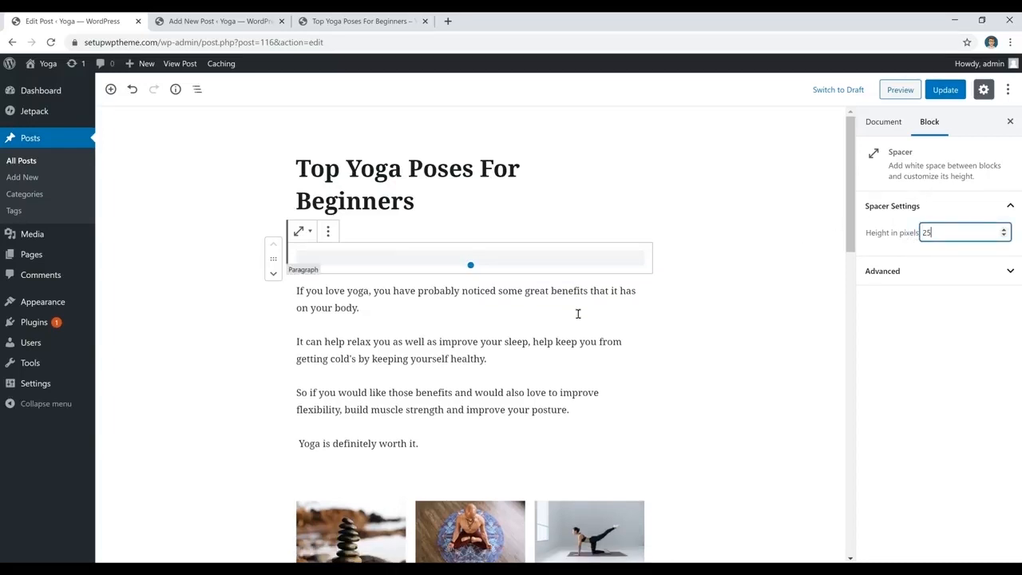
# - Insert a Spacer block directly below the opening paragraph, and delete it again
pyautogui.click(446, 324)
pyautogui.click(469, 323)
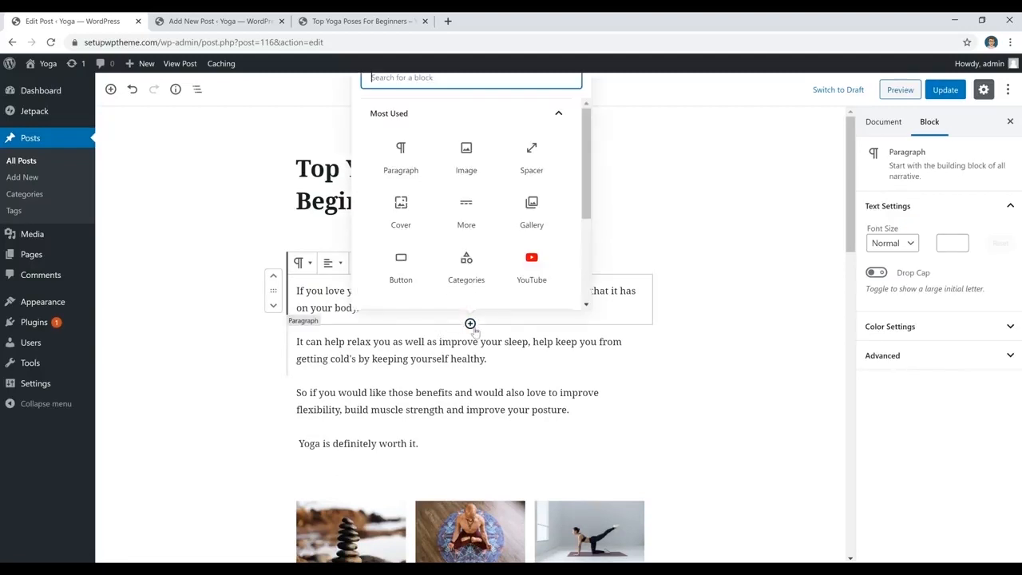
pyautogui.write('spacer')
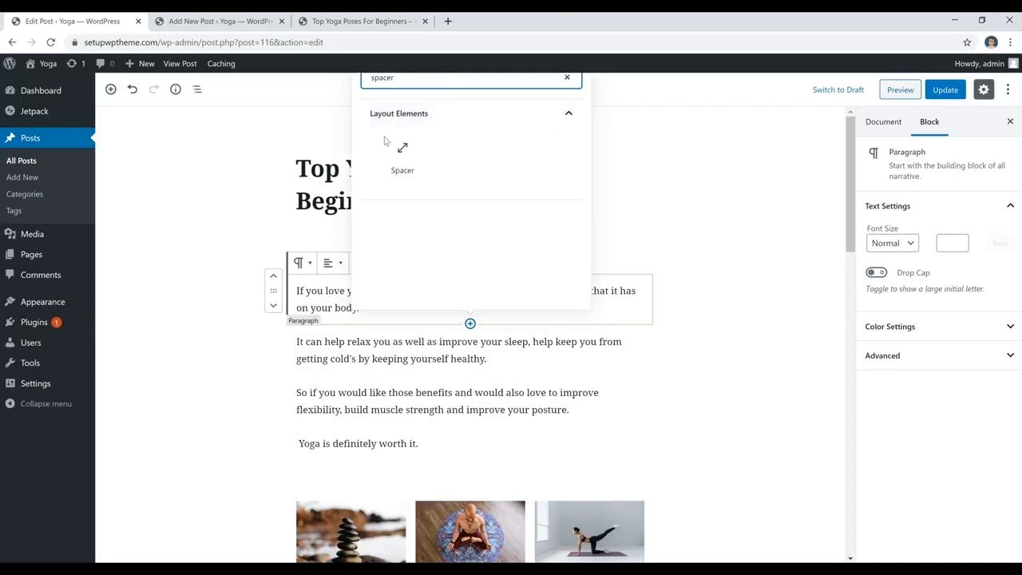
pyautogui.click(402, 156)
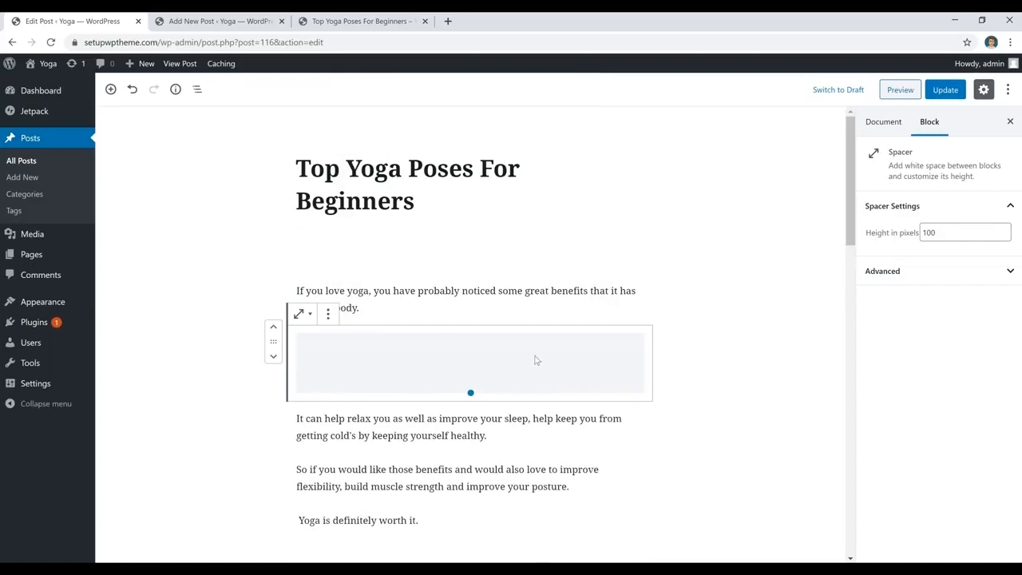
pyautogui.press('Delete')
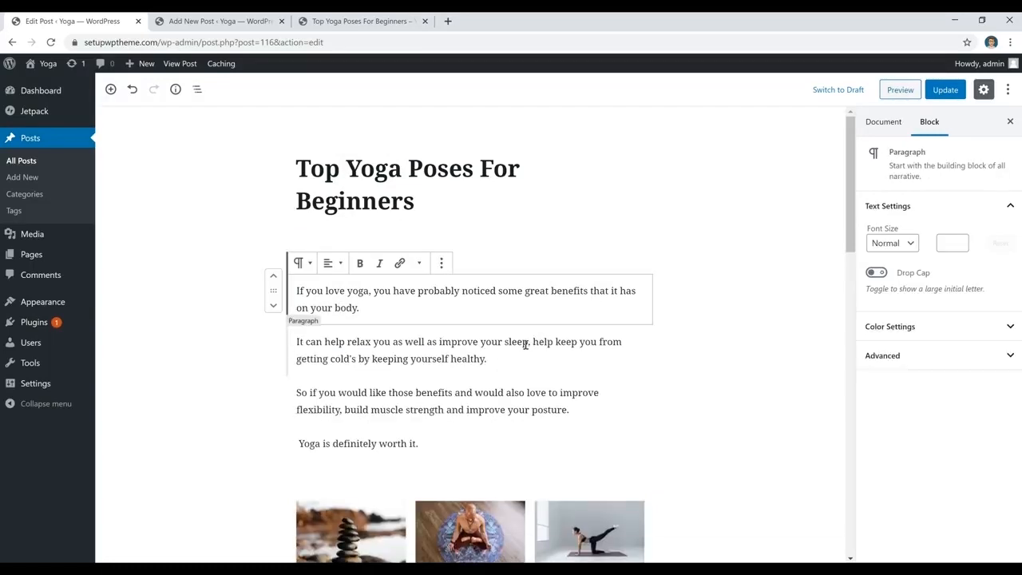
# - Insert an empty Gallery block between the line "Yoga is definitely worth it." and the existing image gallery
pyautogui.scroll(-2, 543, 367)
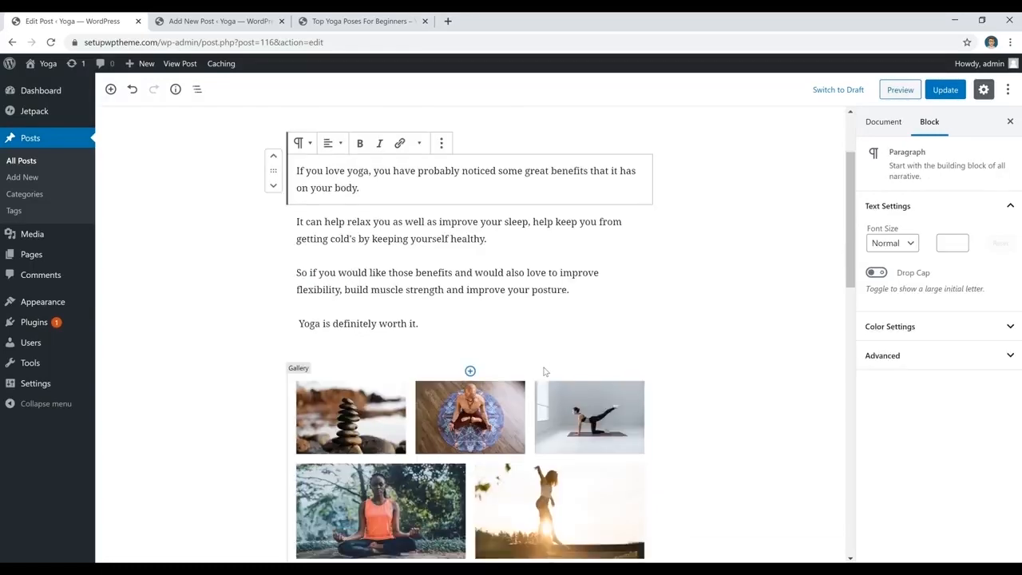
pyautogui.scroll(-2, 543, 370)
pyautogui.click(471, 327)
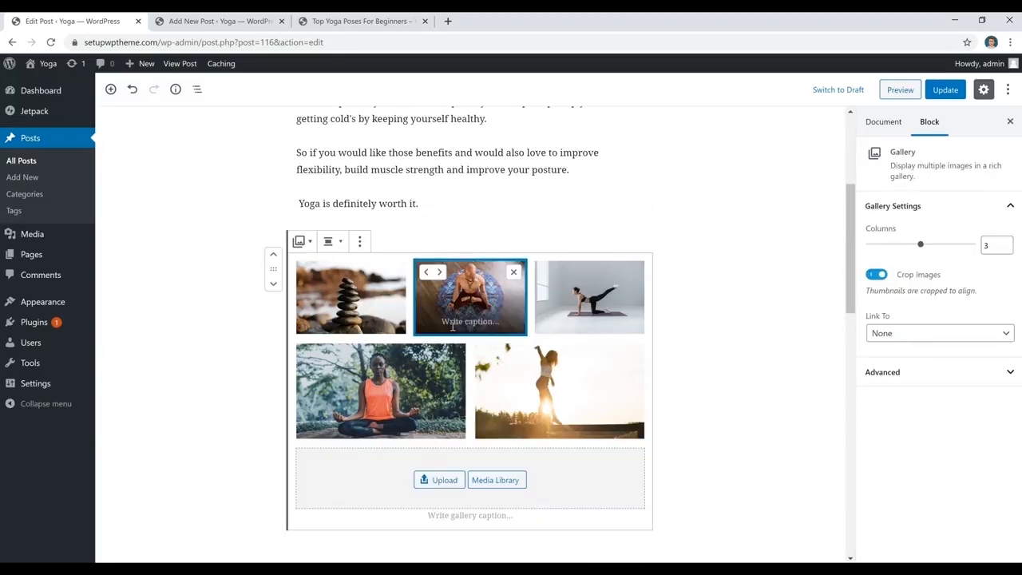
pyautogui.click(445, 203)
pyautogui.press('Return')
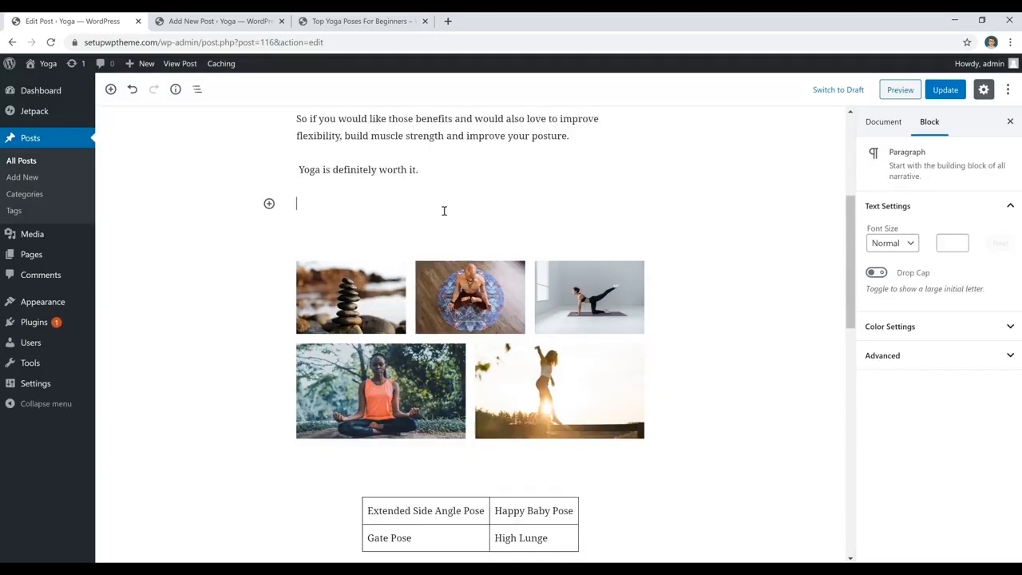
pyautogui.click(269, 204)
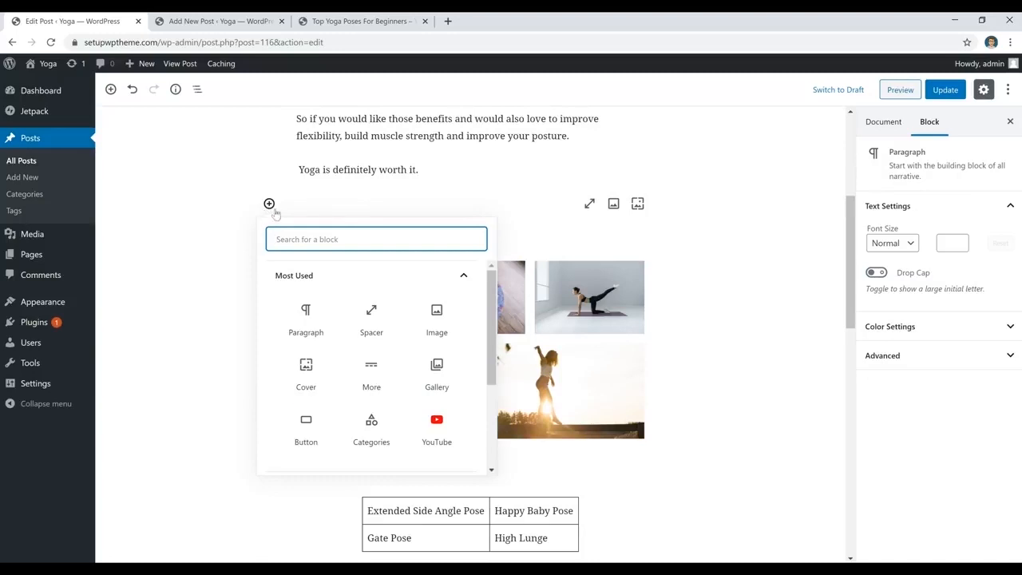
pyautogui.click(437, 373)
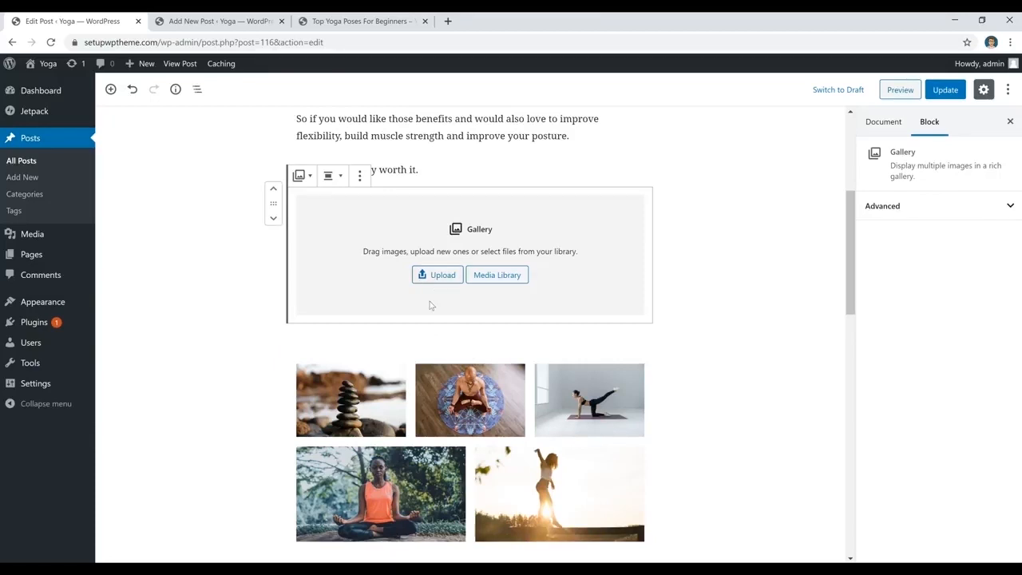
# - Insert a Table block with 2 columns and 2 rows directly below the existing table of yoga poses
pyautogui.scroll(-2, 470, 352)
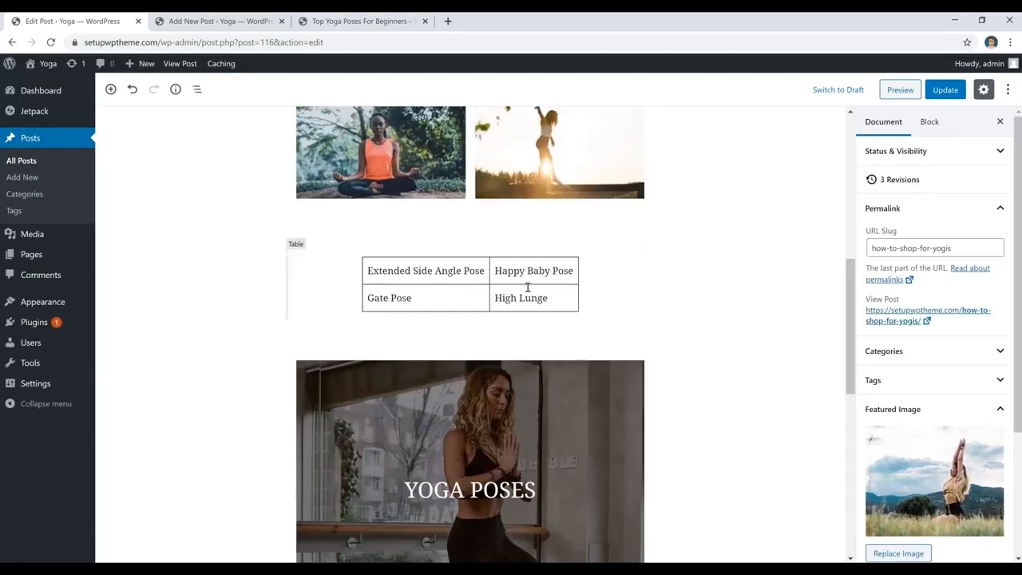
pyautogui.click(470, 319)
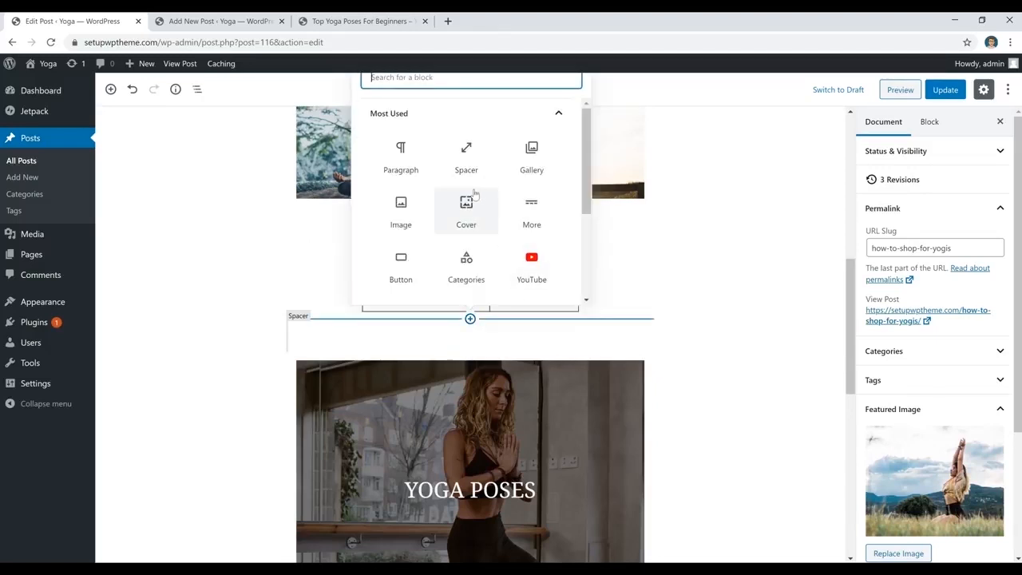
pyautogui.write('t')
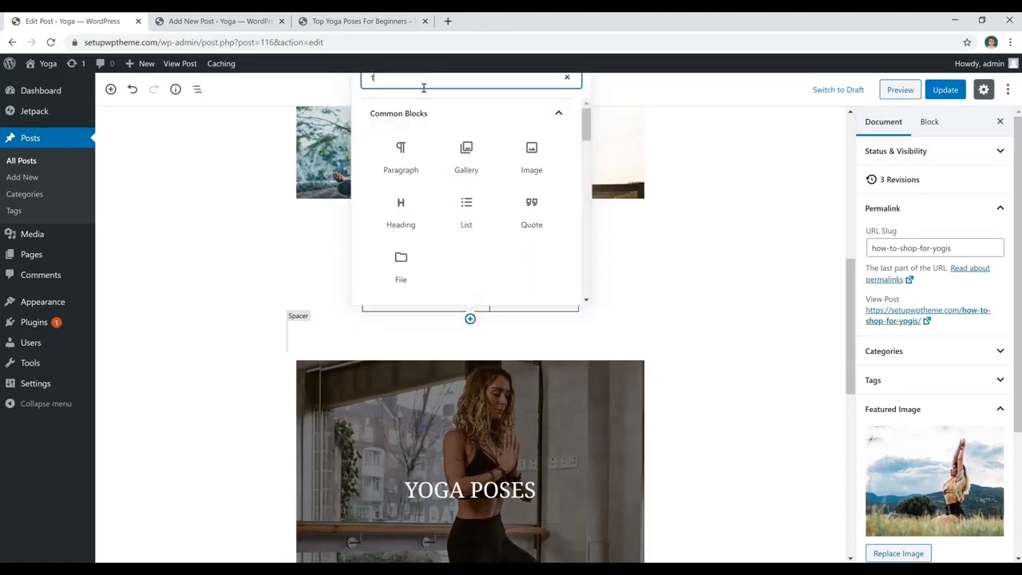
pyautogui.write('able')
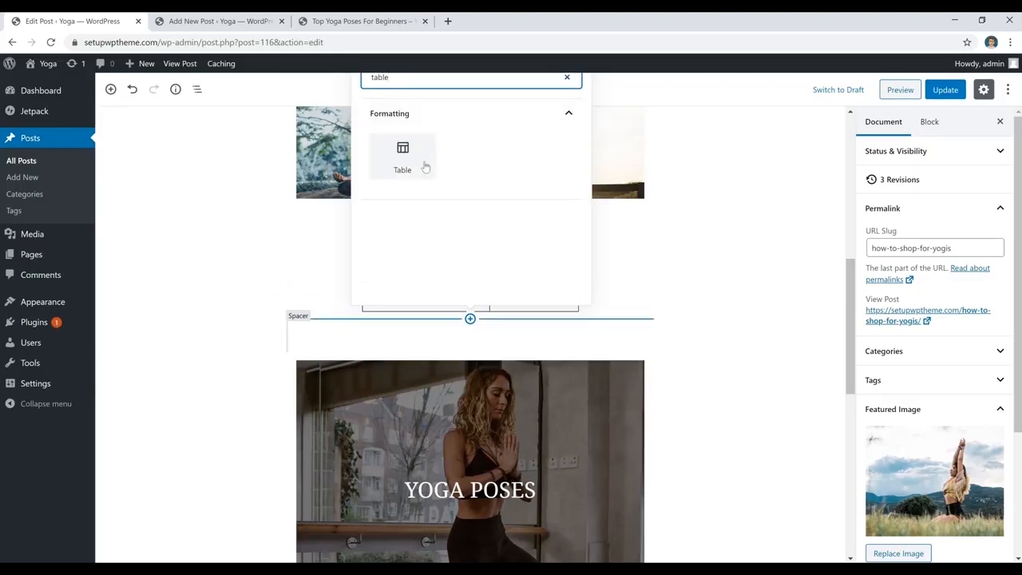
pyautogui.click(417, 163)
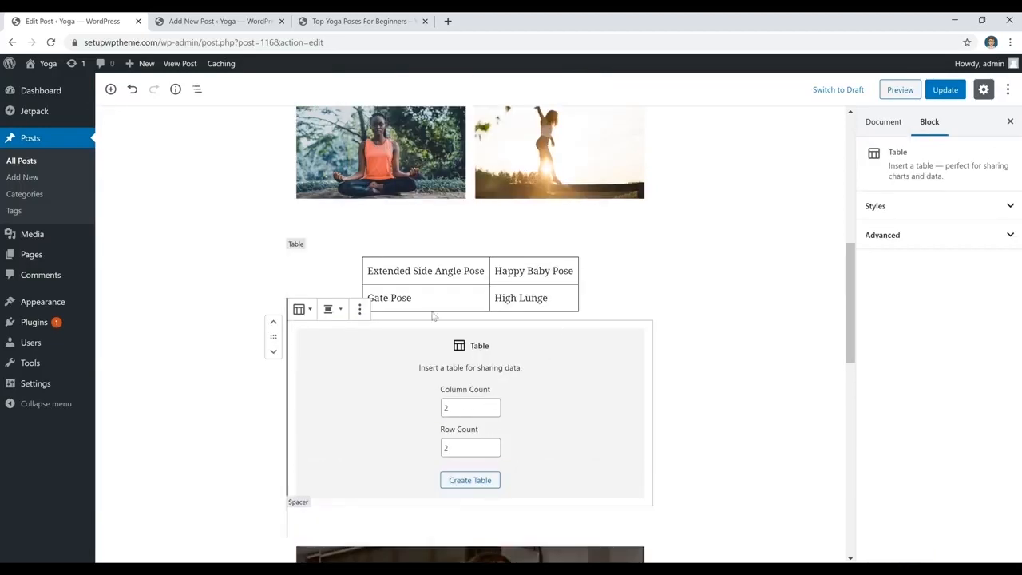
pyautogui.click(472, 480)
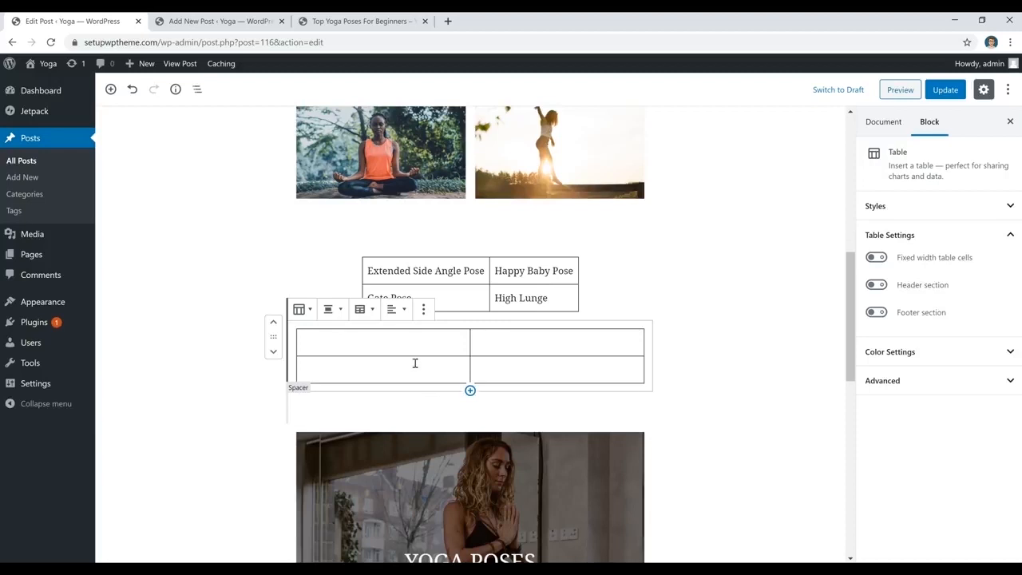
pyautogui.click(383, 343)
pyautogui.click(516, 346)
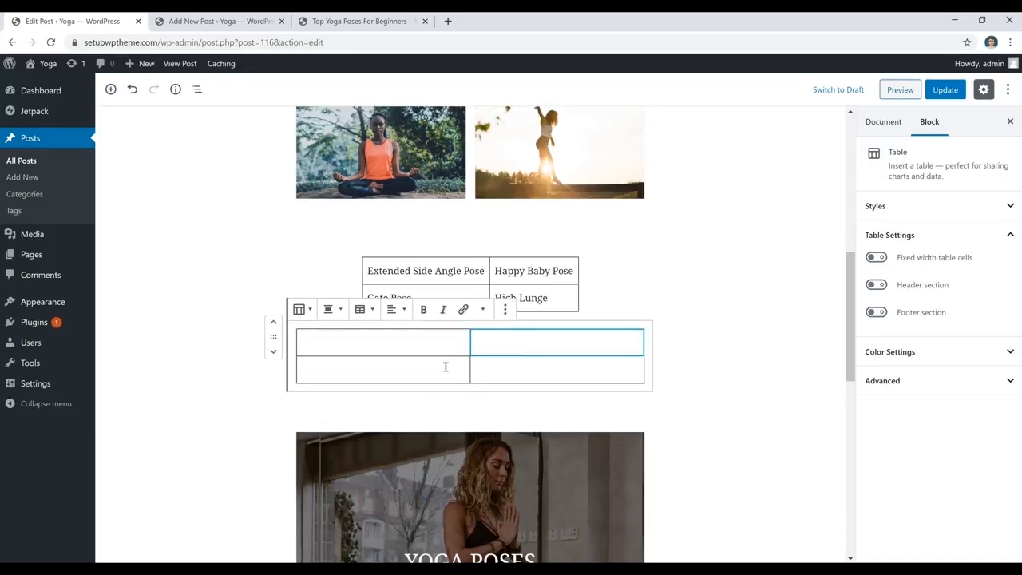
pyautogui.click(487, 369)
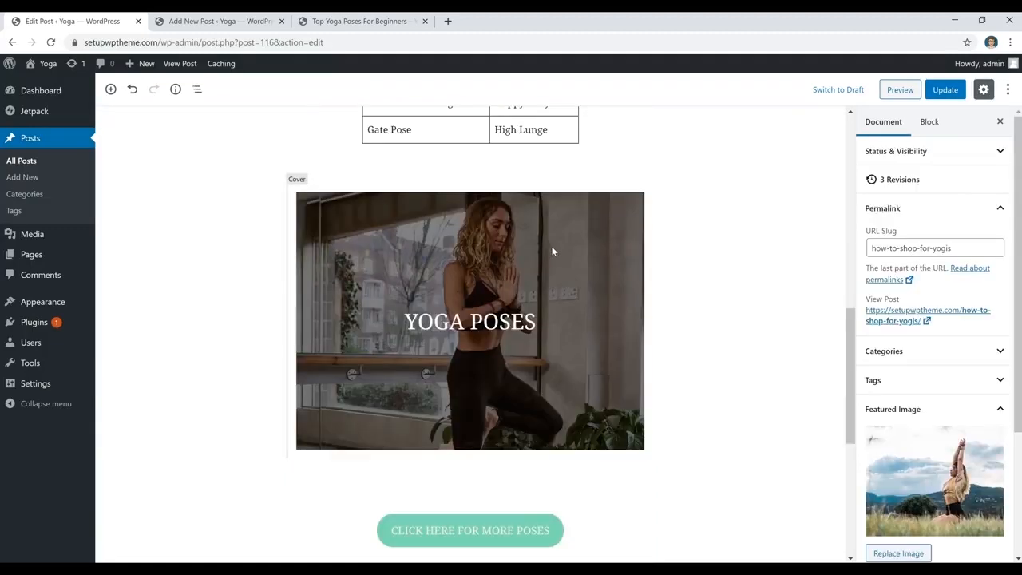
# - Insert a Cover block directly below the YOGA POSES cover and upload pexels-photo-1882003 from the Desktop into it
pyautogui.click(553, 249)
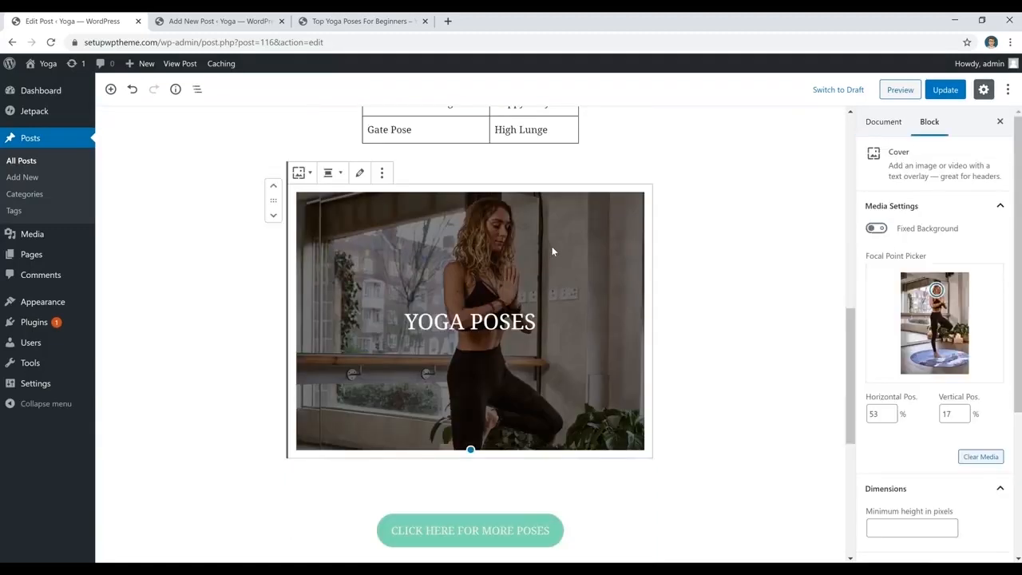
pyautogui.click(701, 262)
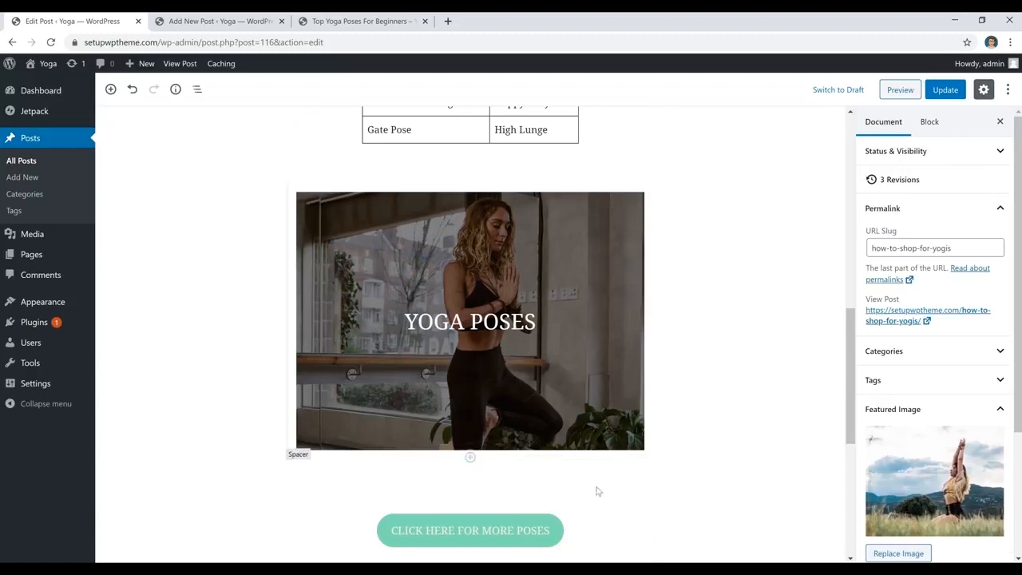
pyautogui.click(470, 456)
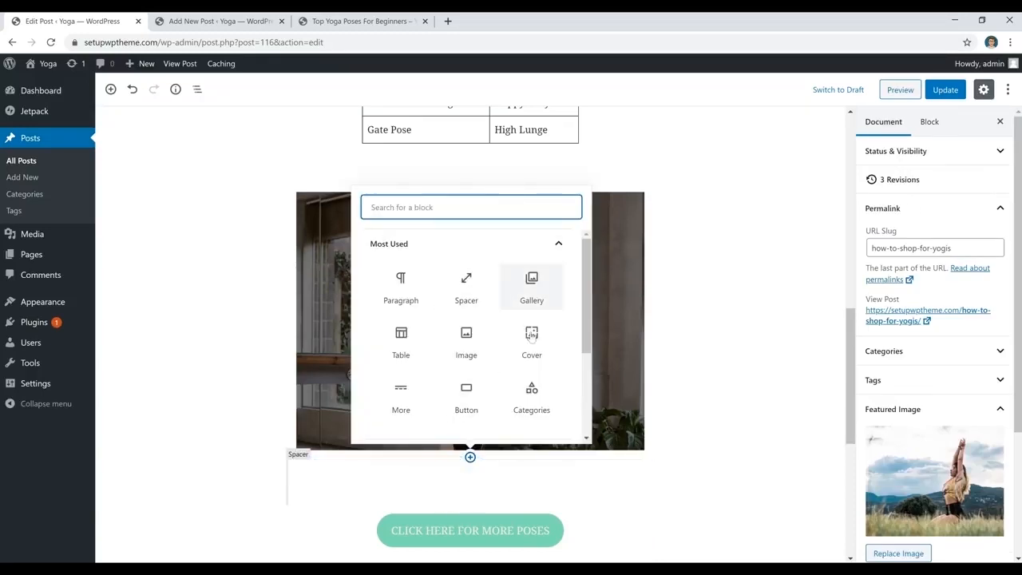
pyautogui.write('cover')
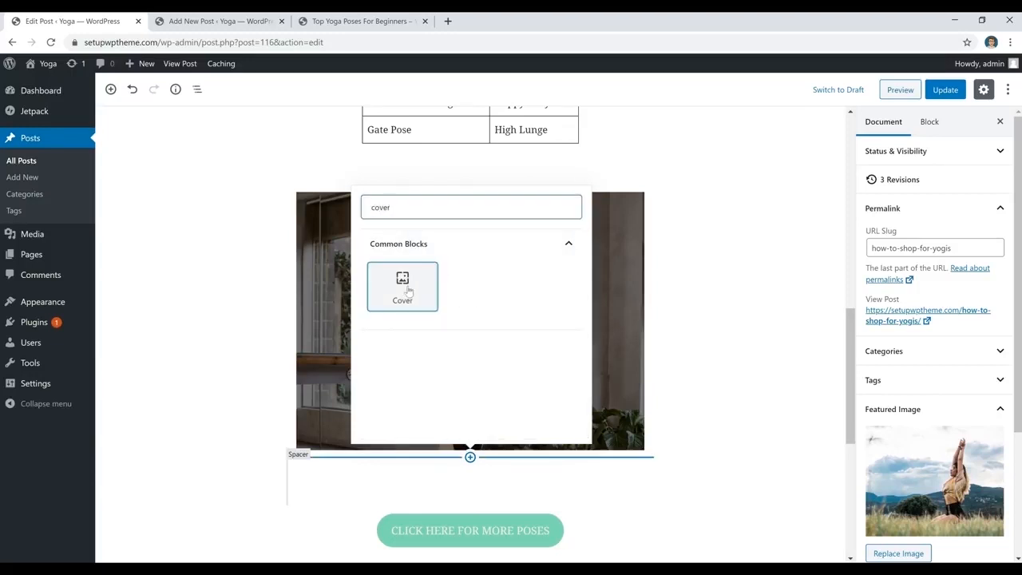
pyautogui.click(403, 284)
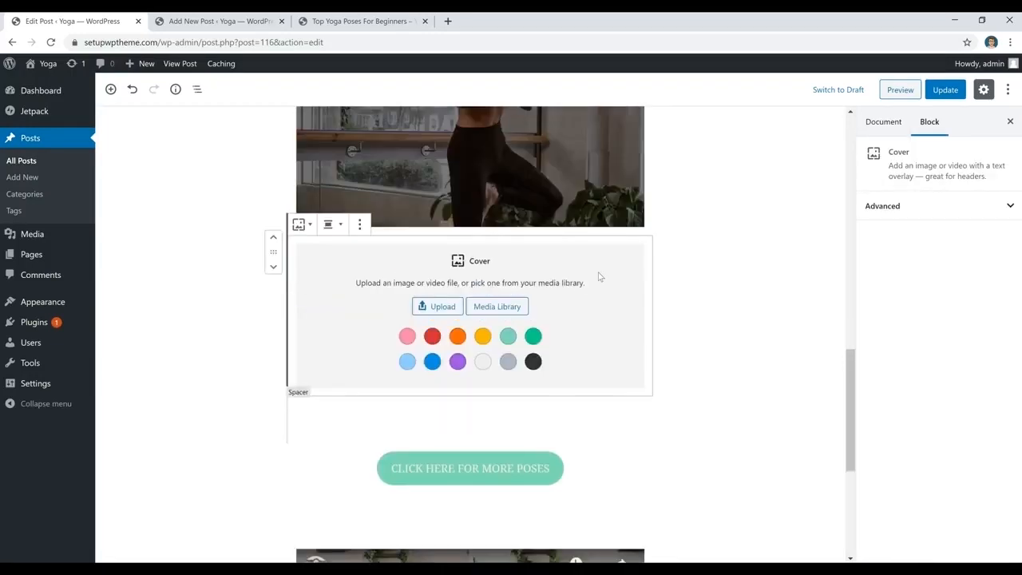
pyautogui.click(439, 307)
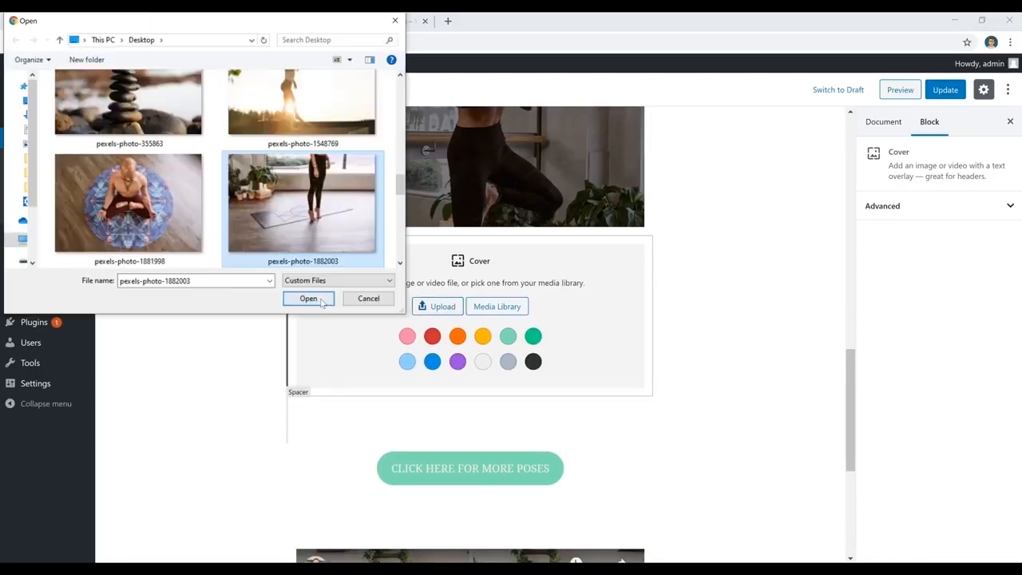
pyautogui.click(322, 300)
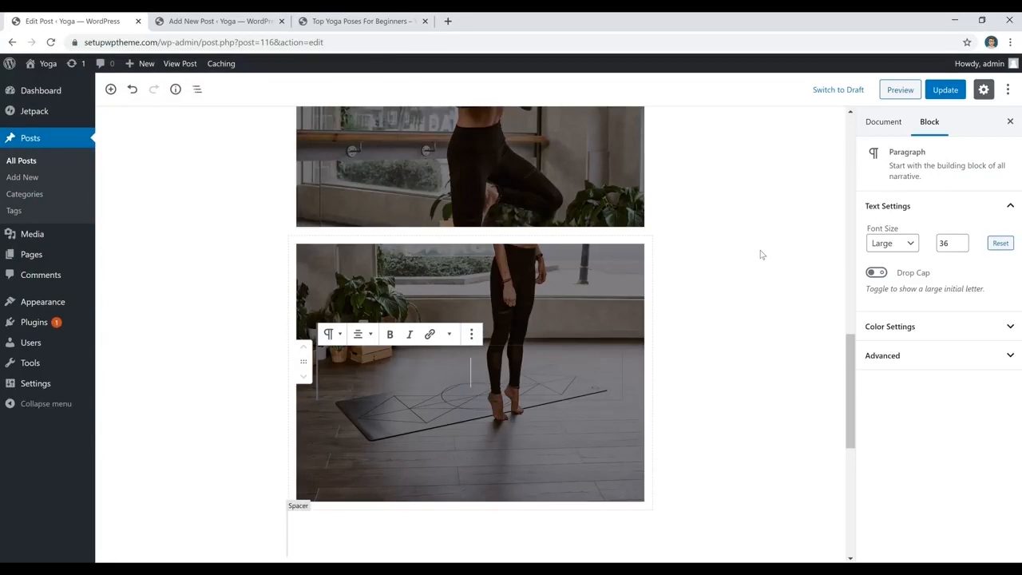
# - Insert a Button block directly below the CLICK HERE FOR MORE POSES button and label it "fhdffdhdh"
pyautogui.scroll(-4, 760, 254)
pyautogui.click(618, 249)
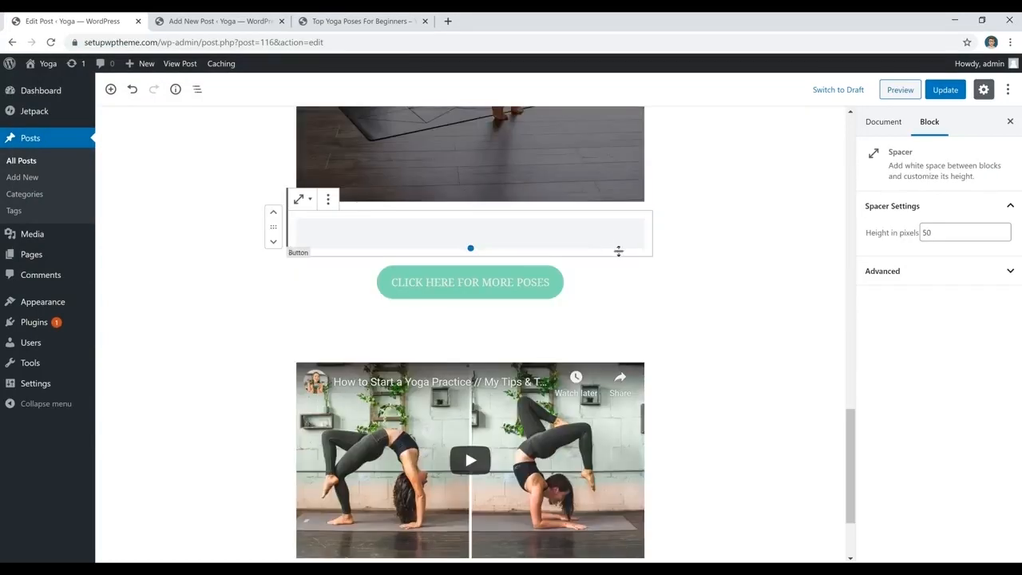
pyautogui.click(550, 284)
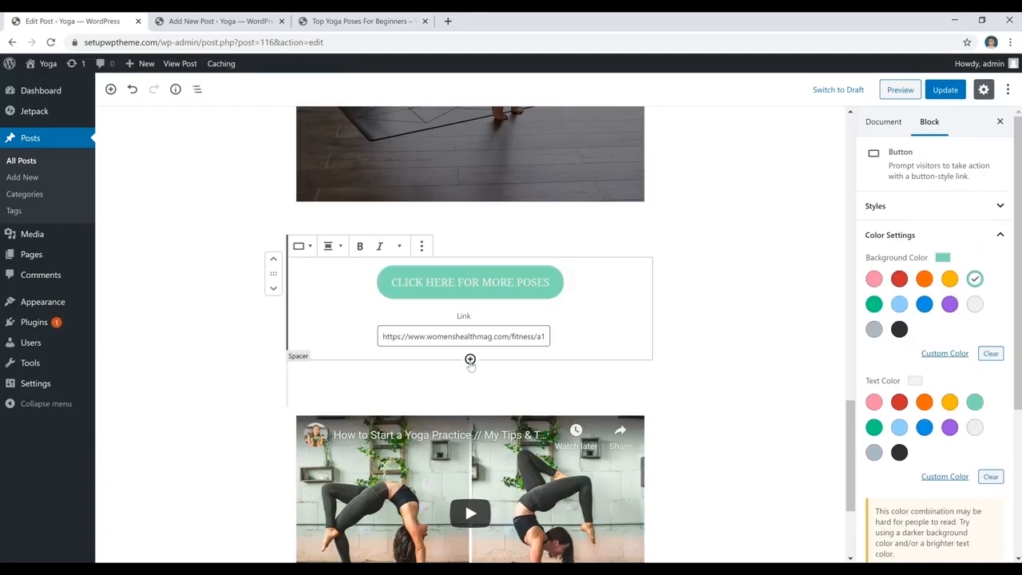
pyautogui.click(470, 359)
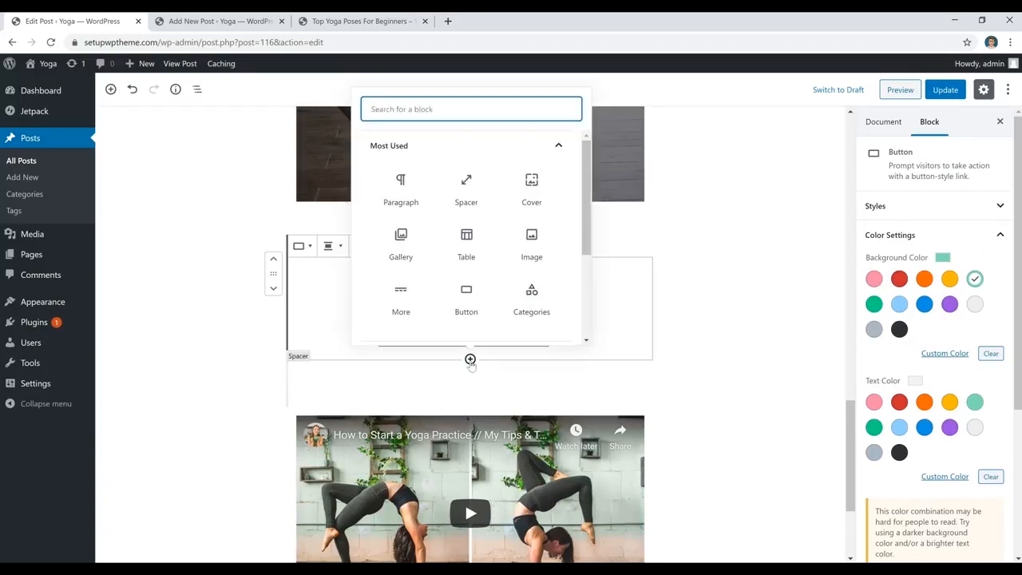
pyautogui.click(466, 308)
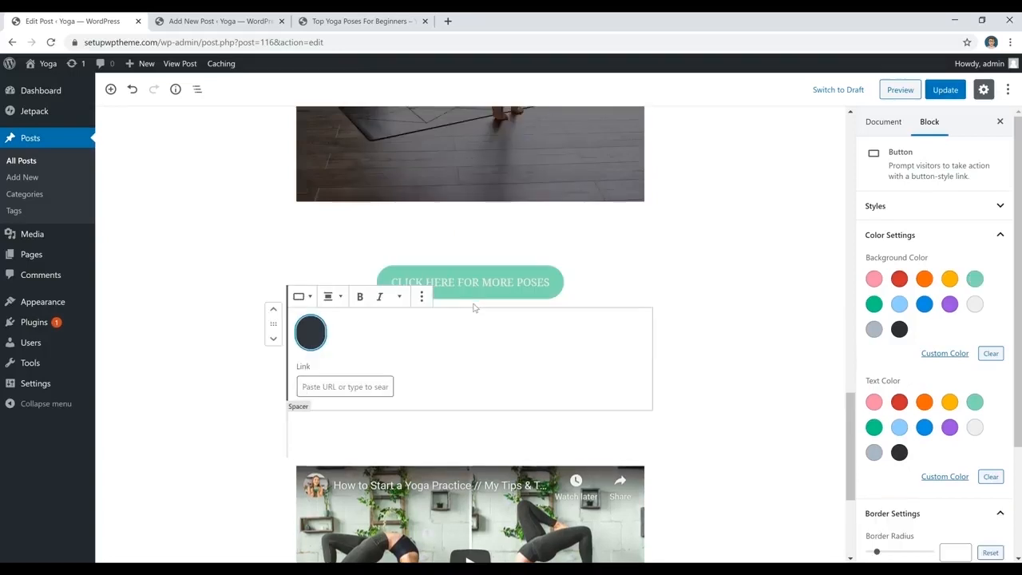
pyautogui.write('fhdffdhdh')
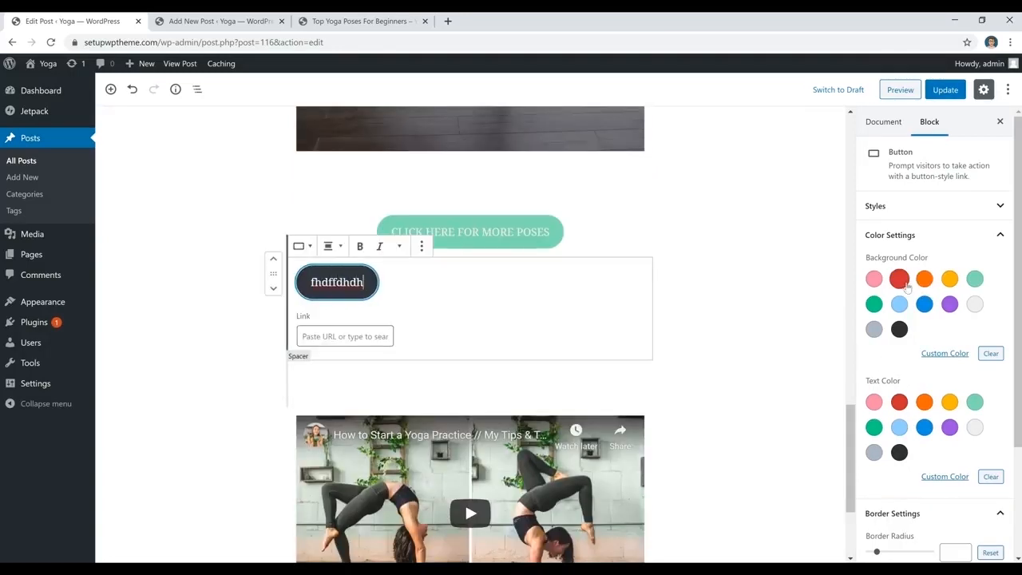
pyautogui.scroll(-2, 898, 283)
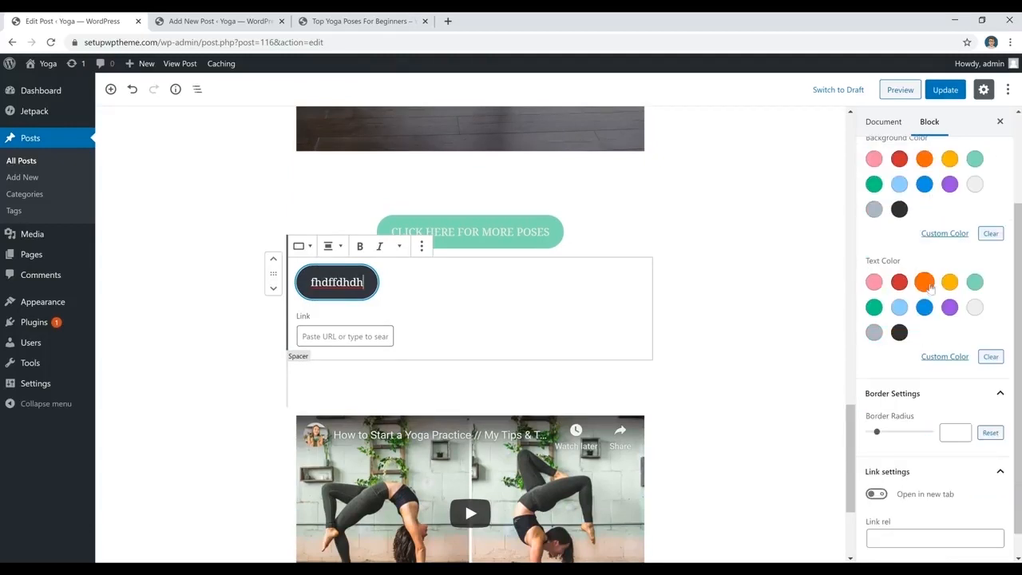
# - Try adjusting the border radius of the "fhdffdhdh" button
pyautogui.scroll(-1, 922, 294)
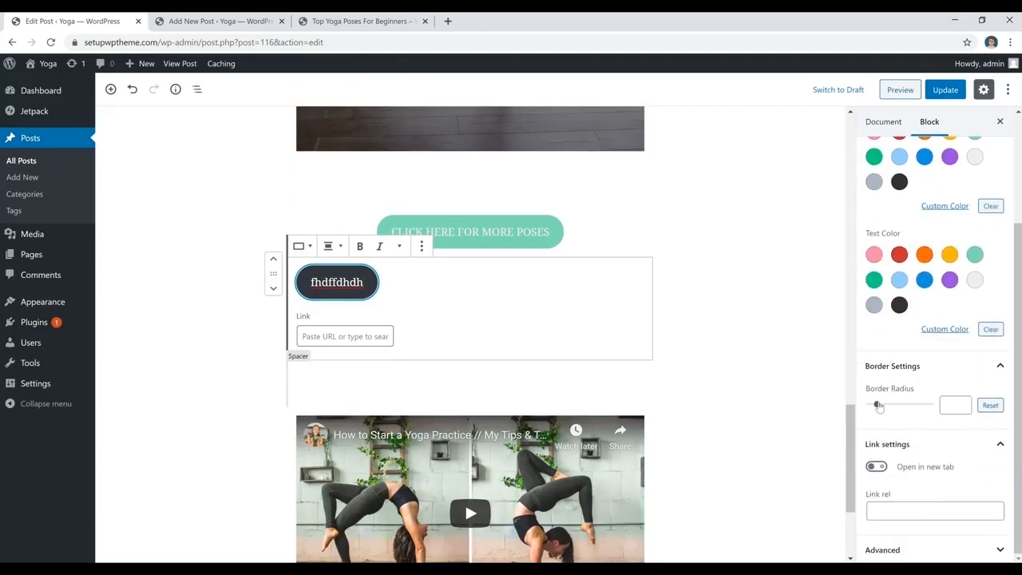
pyautogui.moveTo(880, 405)
pyautogui.mouseDown()
pyautogui.moveTo(925, 406)
pyautogui.moveTo(855, 415)
pyautogui.moveTo(882, 412)
pyautogui.mouseUp()
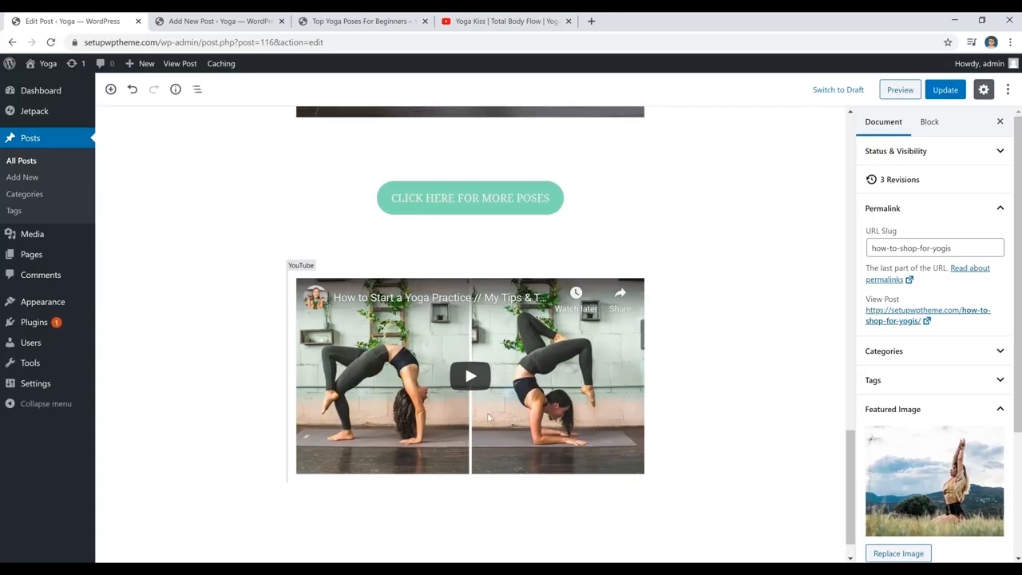
# - Copy the URL of the "Yoga Kiss | Total Body Flow" video on YouTube and return to the post being edited
pyautogui.click(514, 22)
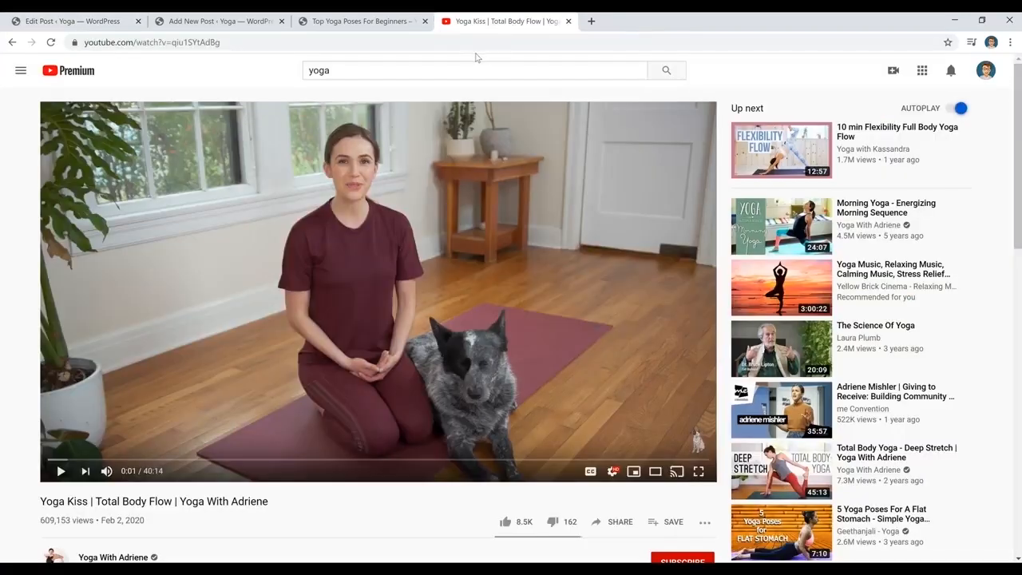
pyautogui.click(359, 39)
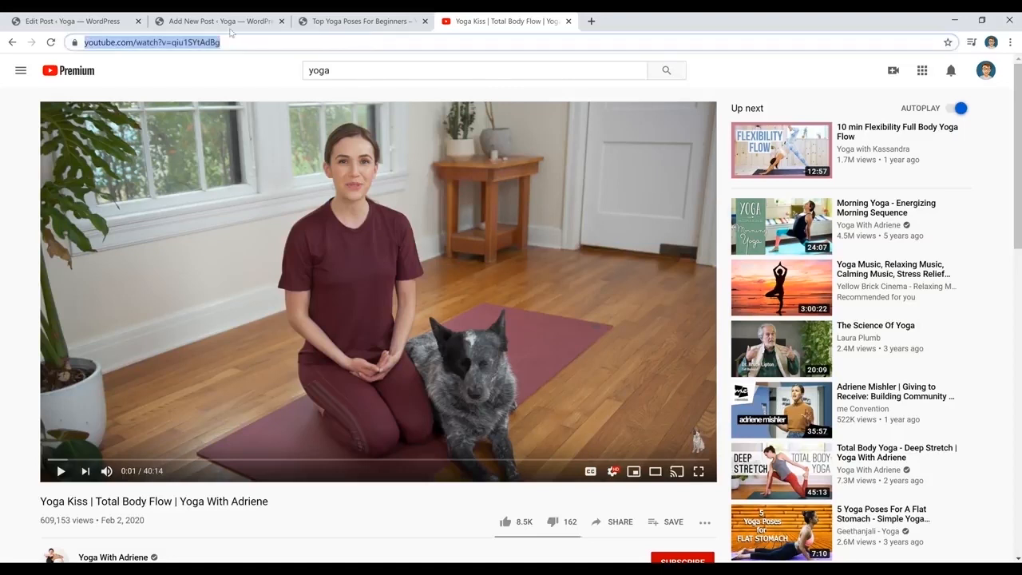
pyautogui.click(112, 22)
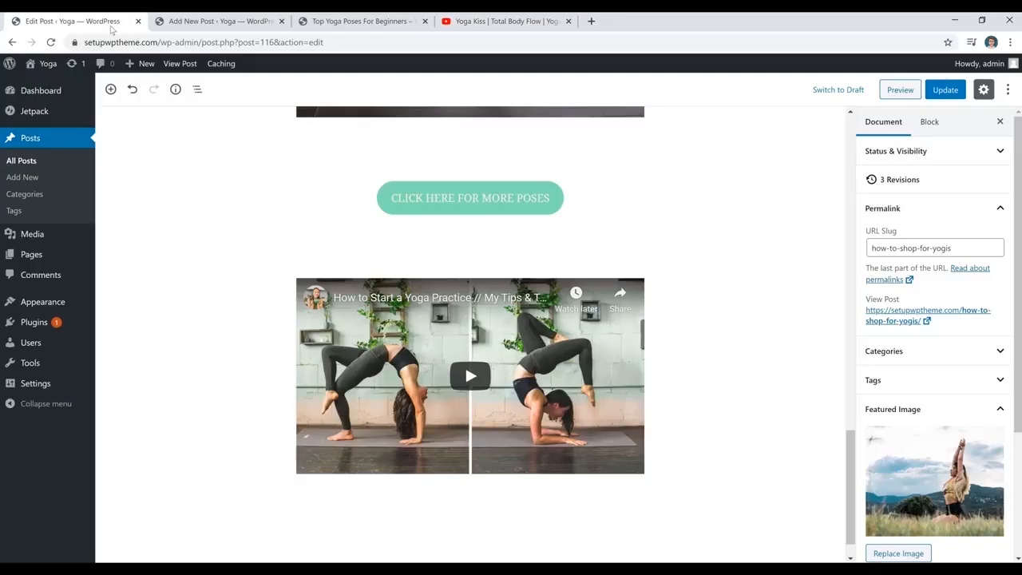
# - Insert a YouTube block directly below the existing "How to Start a Yoga Practice" video
pyautogui.click(470, 481)
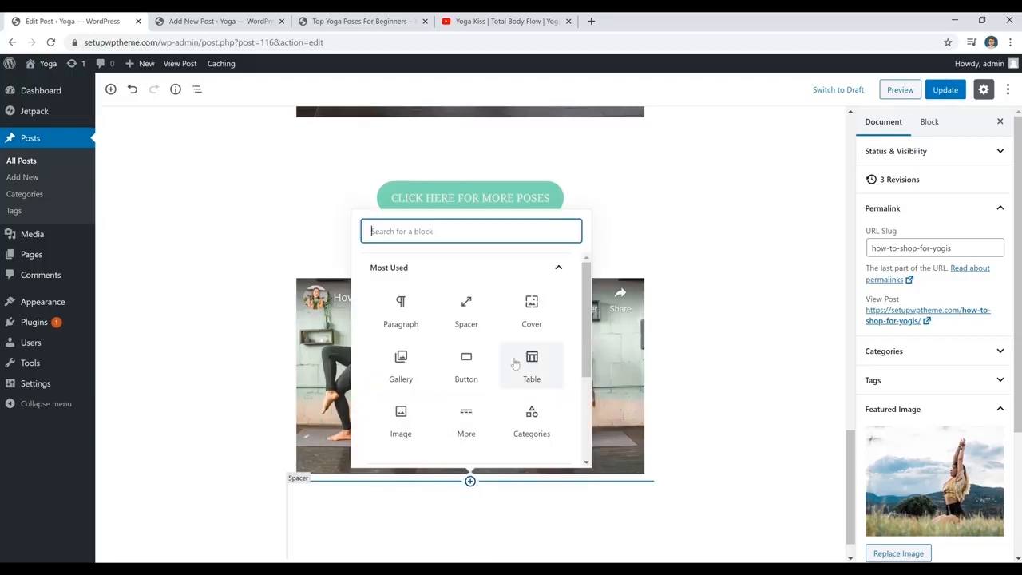
pyautogui.scroll(-3, 516, 360)
pyautogui.scroll(3, 502, 353)
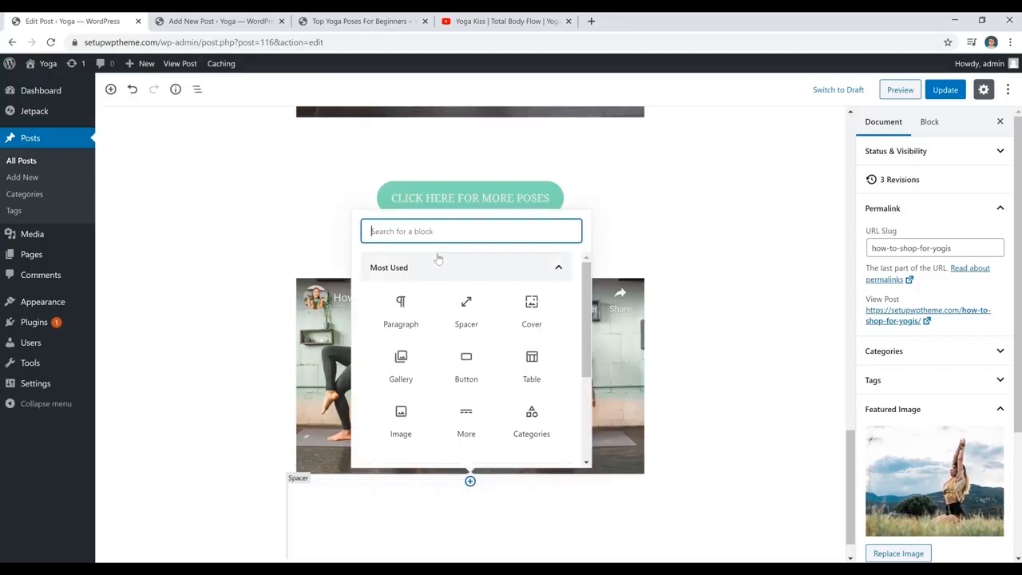
pyautogui.write('you')
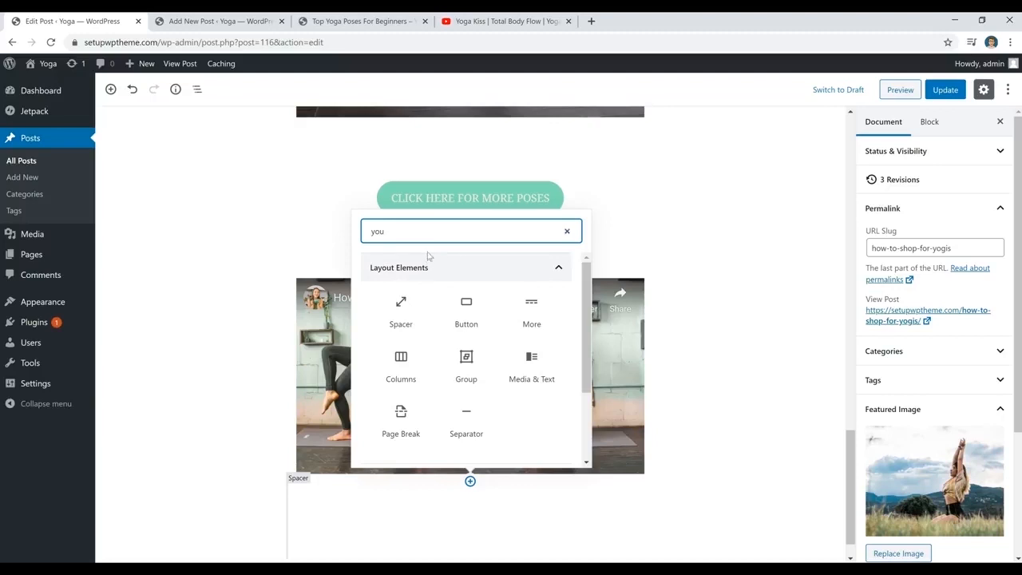
pyautogui.write('b')
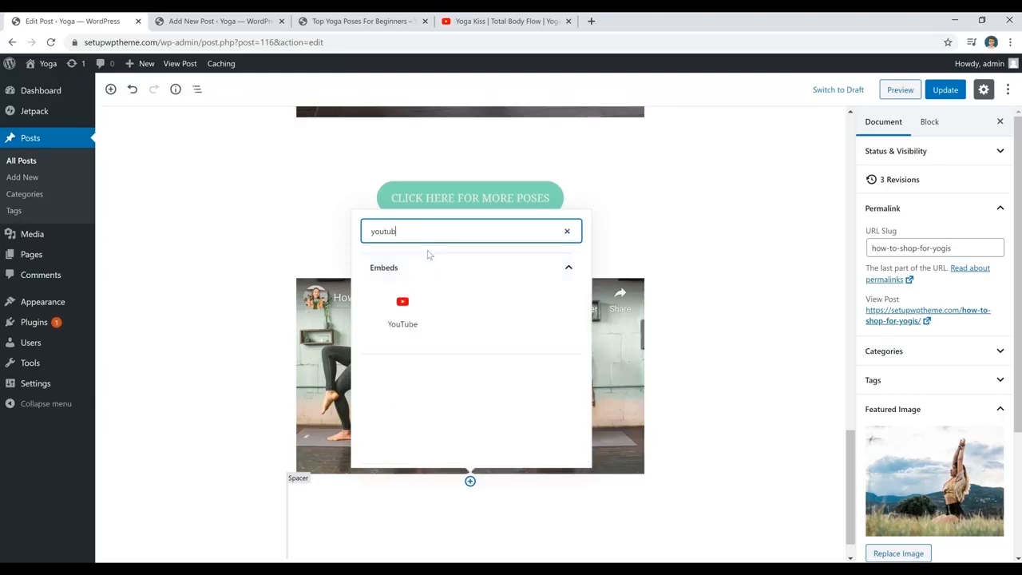
pyautogui.click(412, 315)
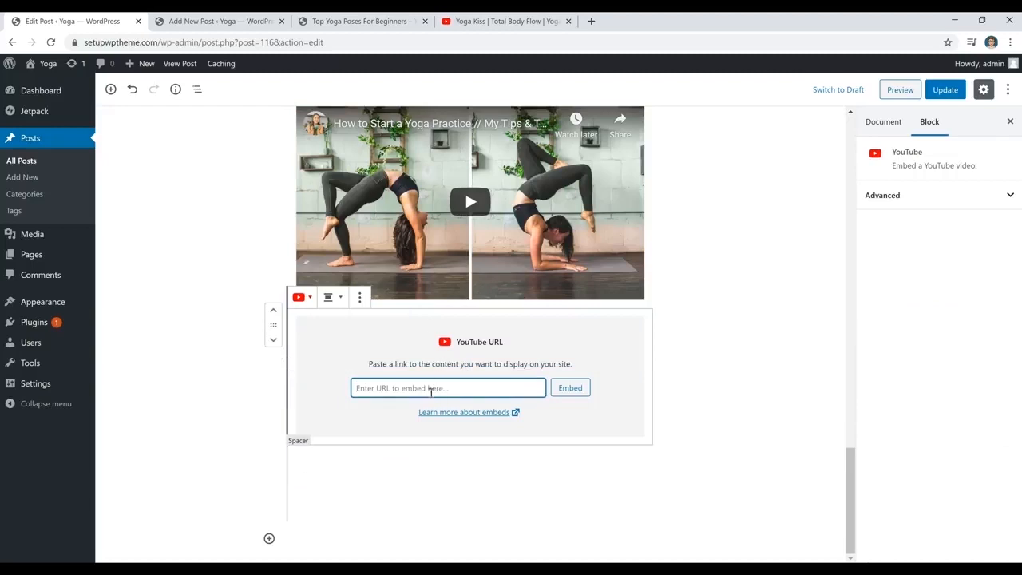
pyautogui.write('https://www.youtube.com/watch?v=giu1SYtAdBg')
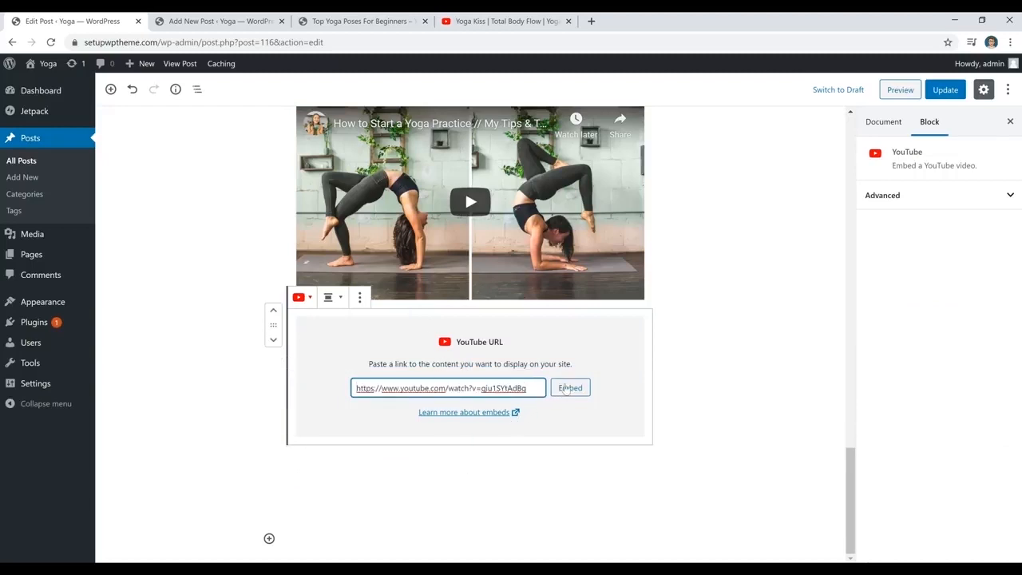
pyautogui.click(563, 389)
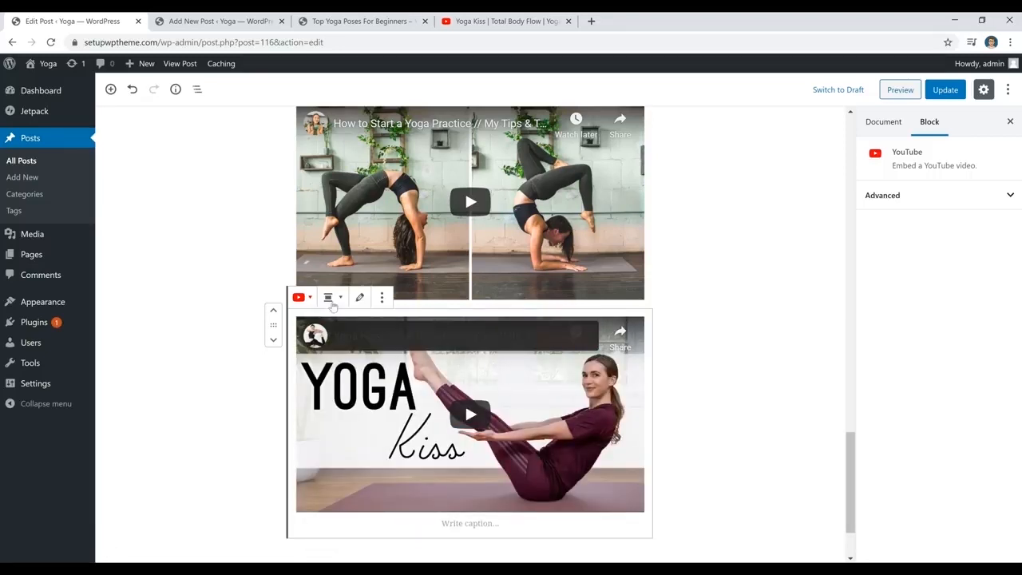
pyautogui.click(333, 306)
pyautogui.click(317, 199)
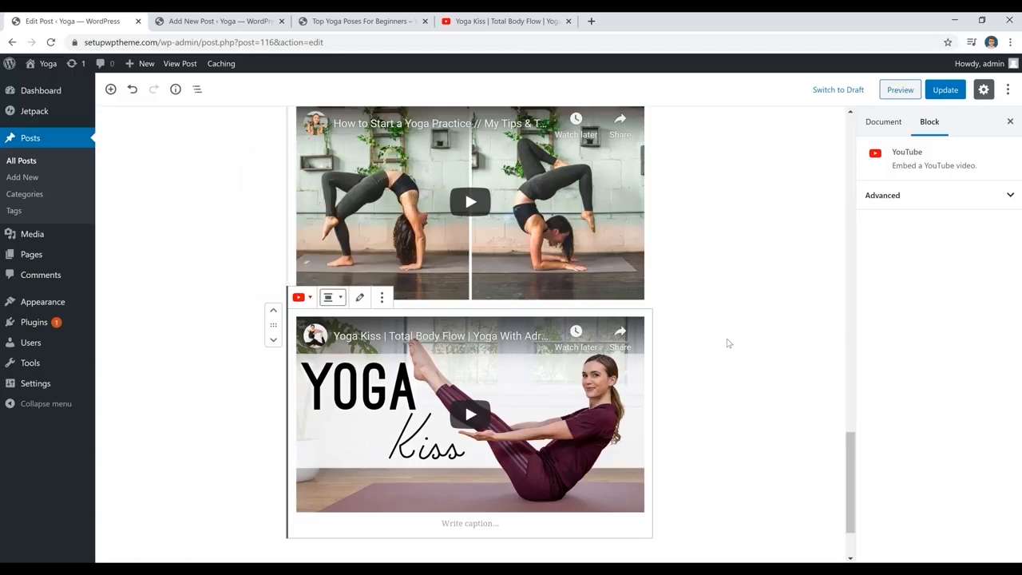
pyautogui.click(728, 344)
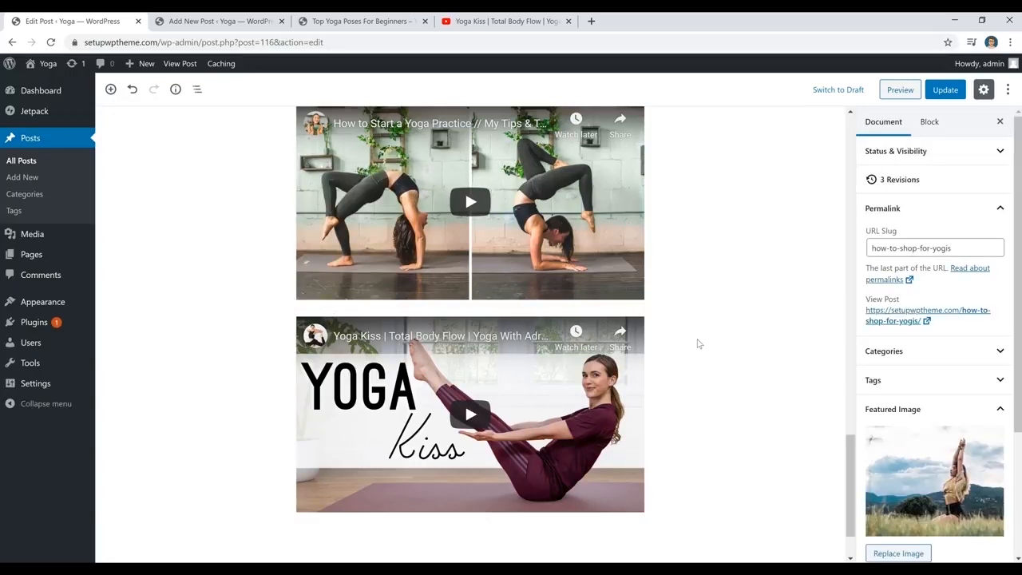
# - Examine the category options in the post's document settings, including the one for adding a new category
pyautogui.scroll(20, 697, 344)
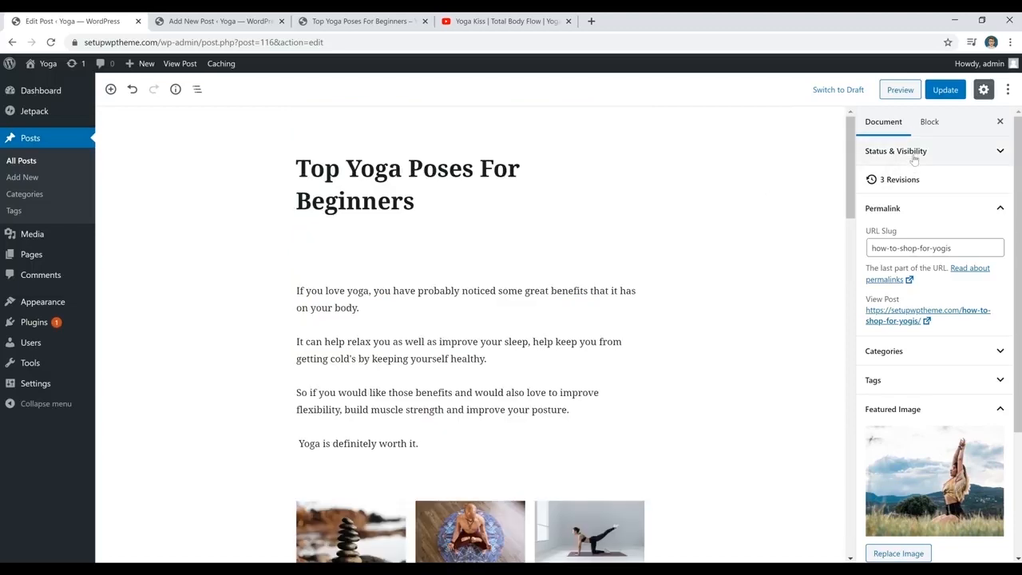
pyautogui.scroll(-2, 922, 164)
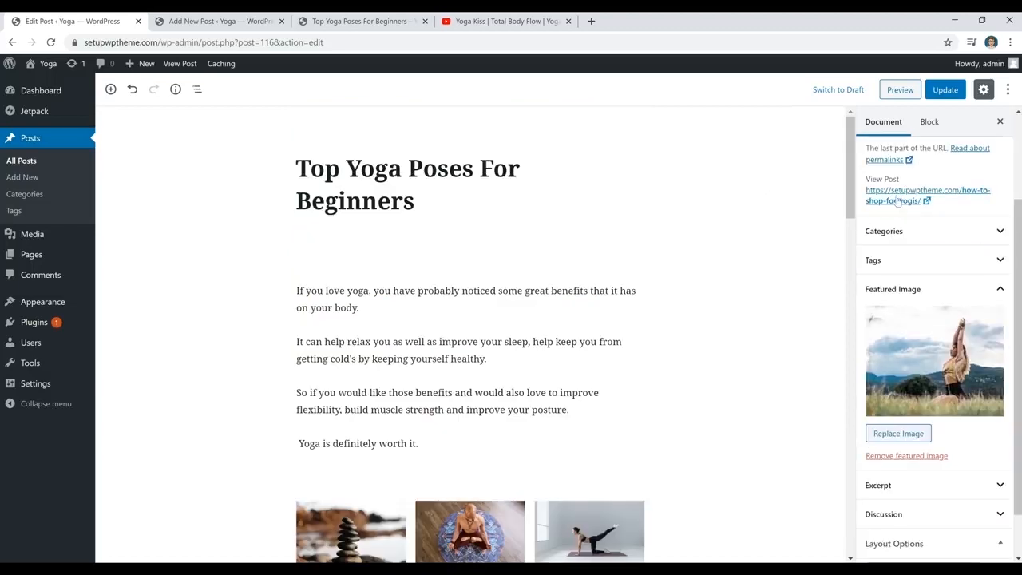
pyautogui.click(934, 230)
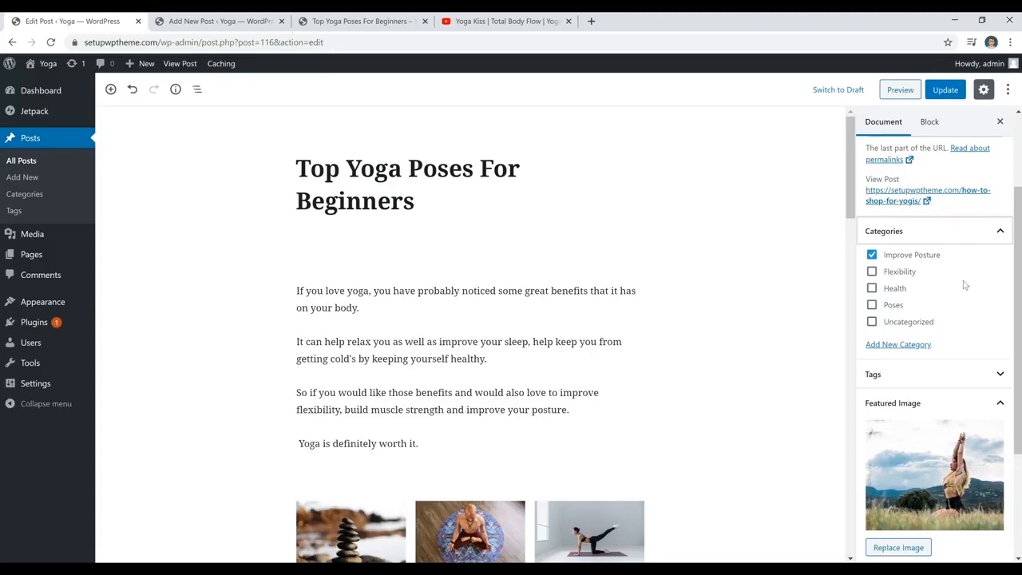
pyautogui.click(907, 346)
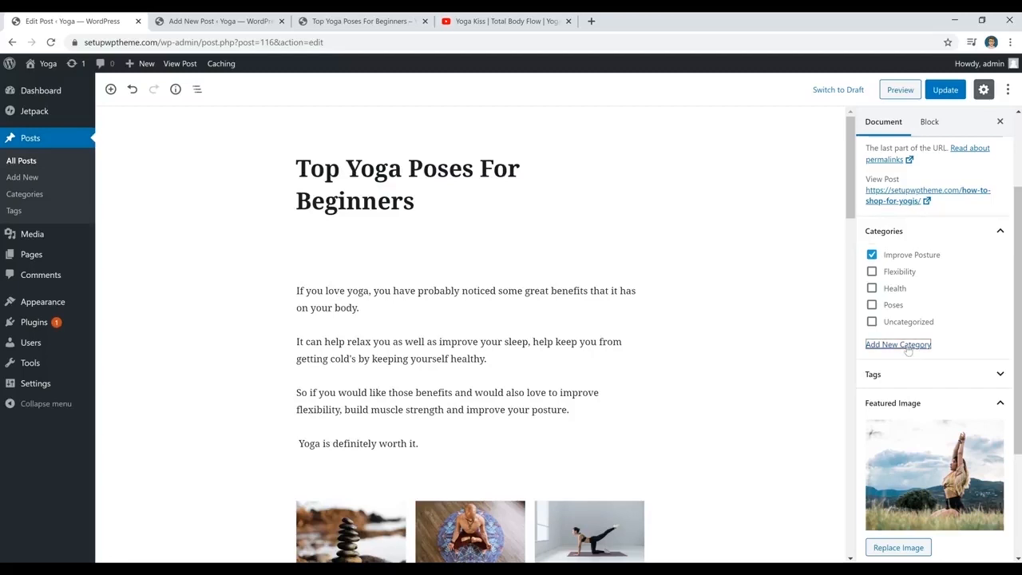
# - Add the tags "top yoga poses for beginners" and "yoga for beginners" to the post
pyautogui.click(900, 380)
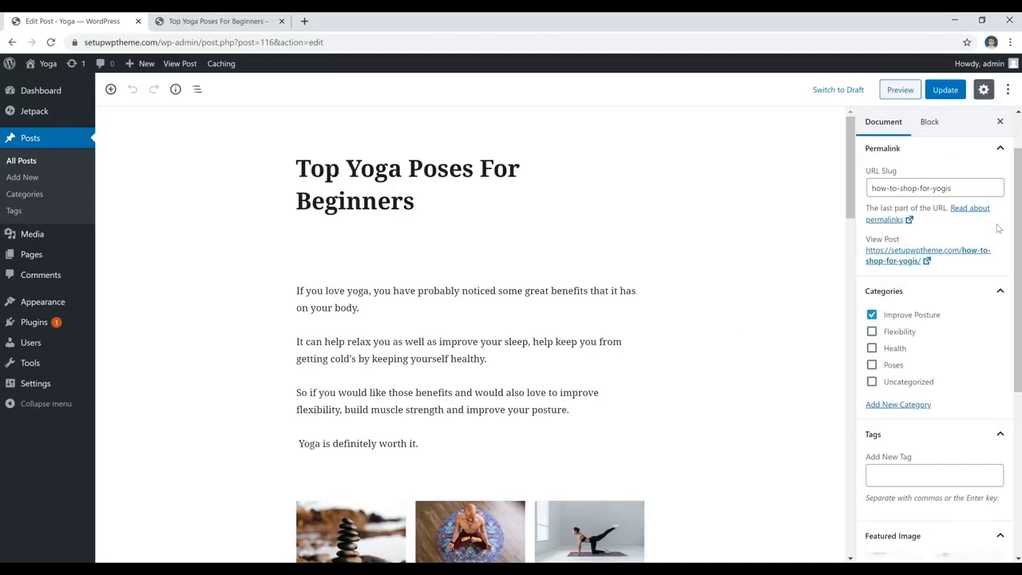
pyautogui.scroll(-2, 939, 324)
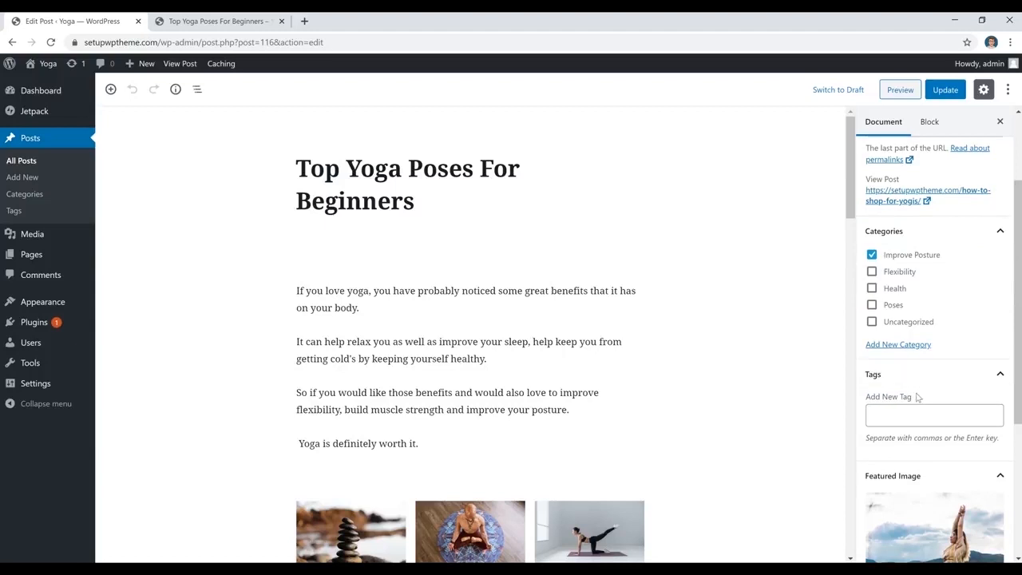
pyautogui.scroll(-2, 920, 357)
pyautogui.click(919, 357)
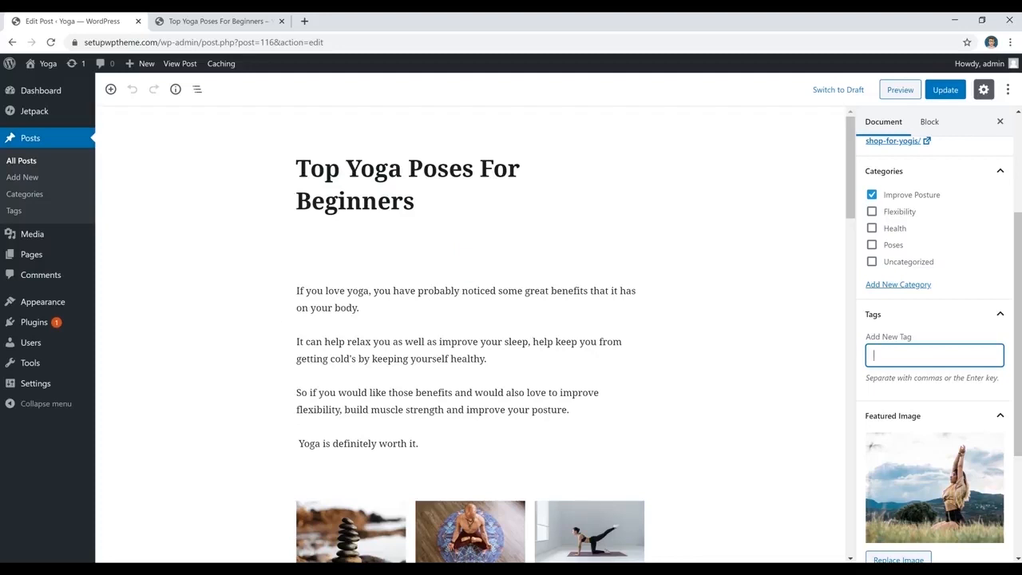
pyautogui.write('top yoga poses for beginners')
pyautogui.press('Return')
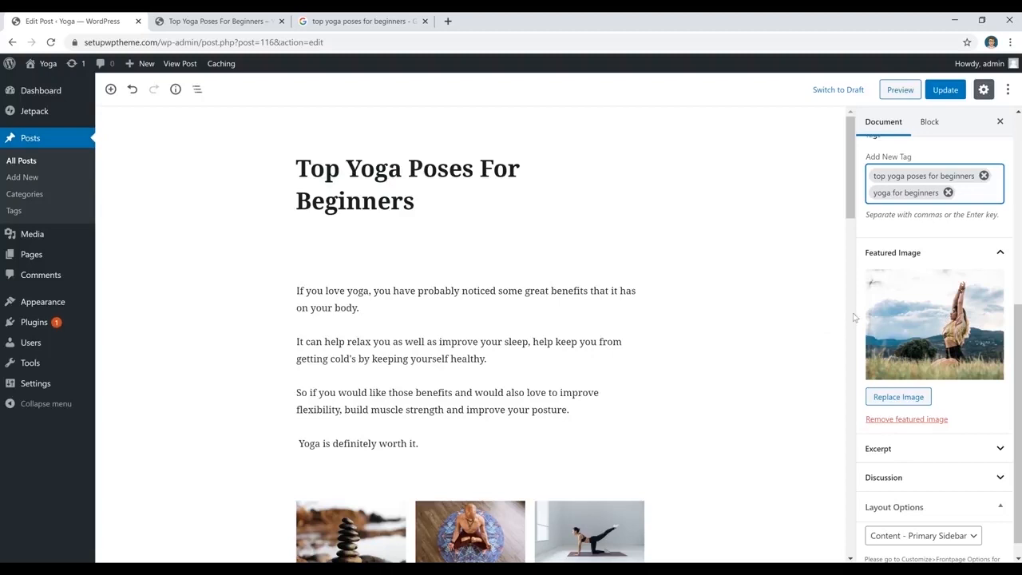
# - Check how the post's featured image is displayed on the published post and on the site's home page
pyautogui.click(215, 23)
pyautogui.scroll(-3, 397, 276)
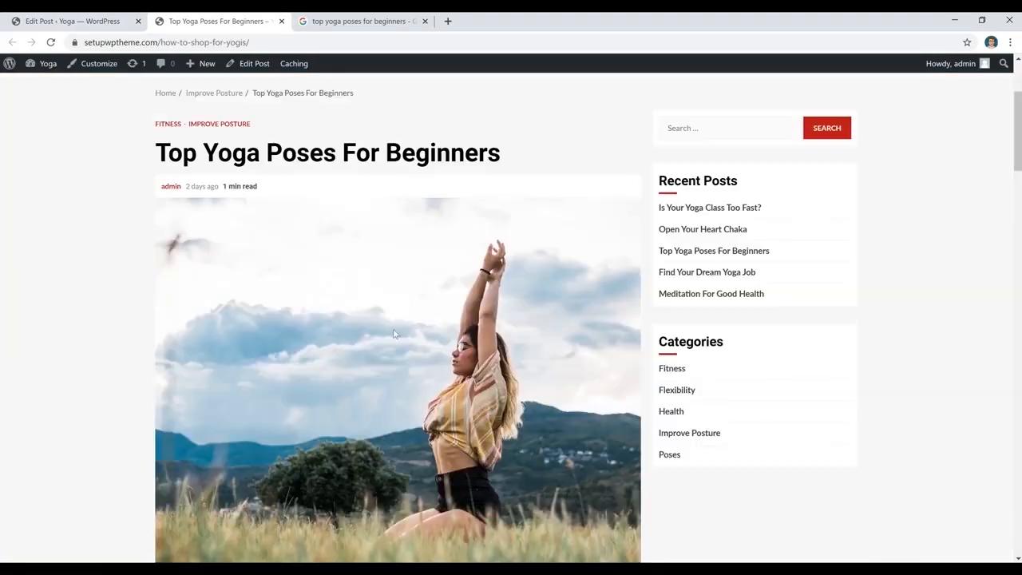
pyautogui.scroll(3, 387, 370)
pyautogui.press('F5')
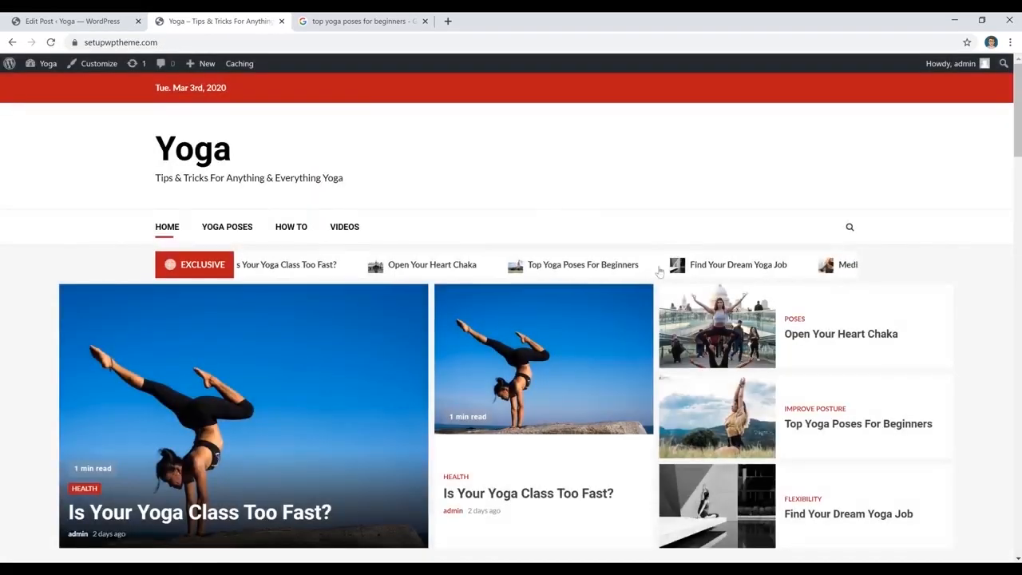
pyautogui.scroll(-2, 577, 204)
pyautogui.scroll(-1, 645, 472)
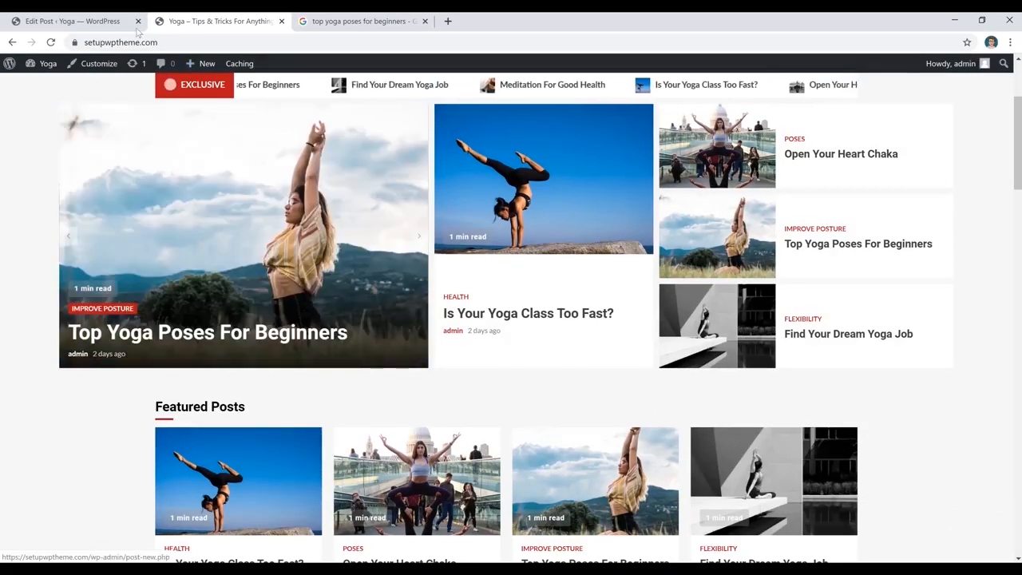
# - Remove the post's featured image, then upload pexels-photo-2410573 from the Desktop and set it as the featured image
pyautogui.click(88, 22)
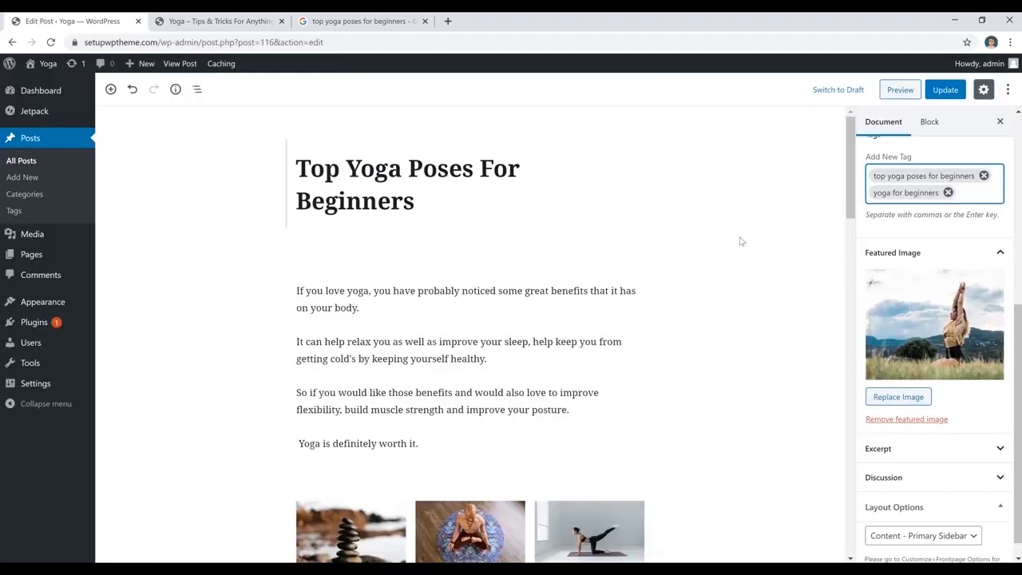
pyautogui.click(894, 420)
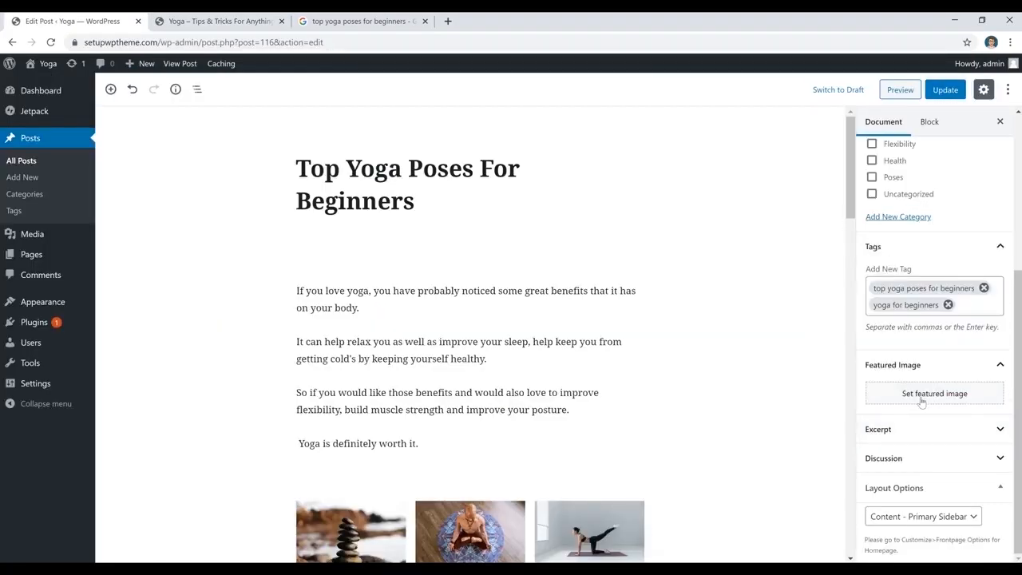
pyautogui.click(921, 401)
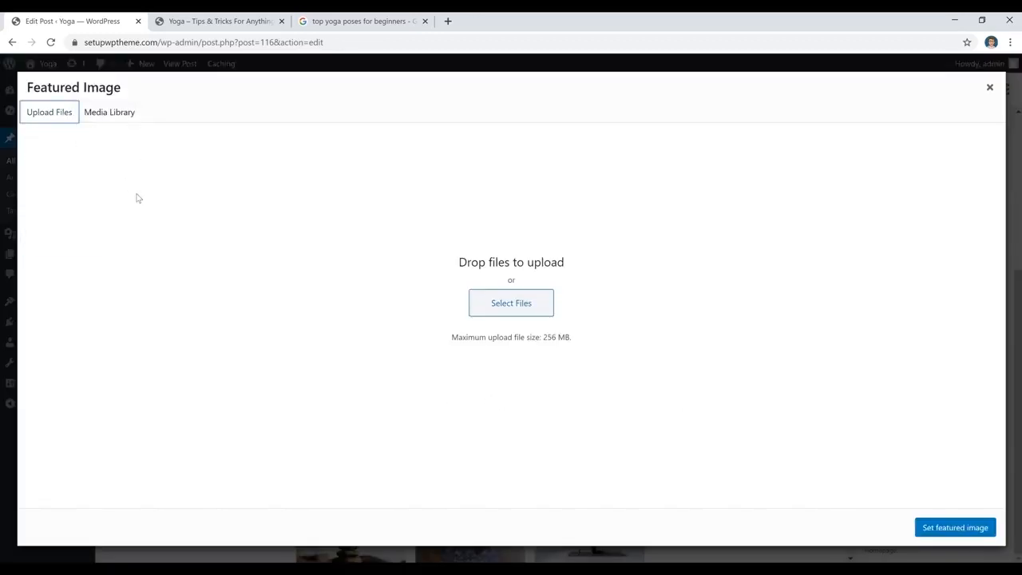
pyautogui.click(511, 305)
pyautogui.scroll(-2, 239, 175)
pyautogui.click(351, 222)
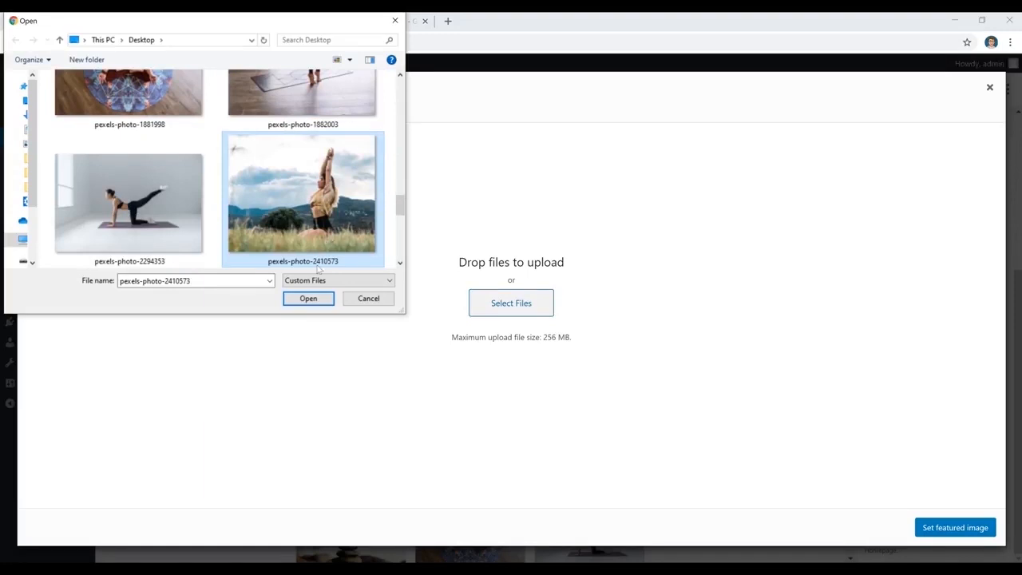
pyautogui.click(311, 299)
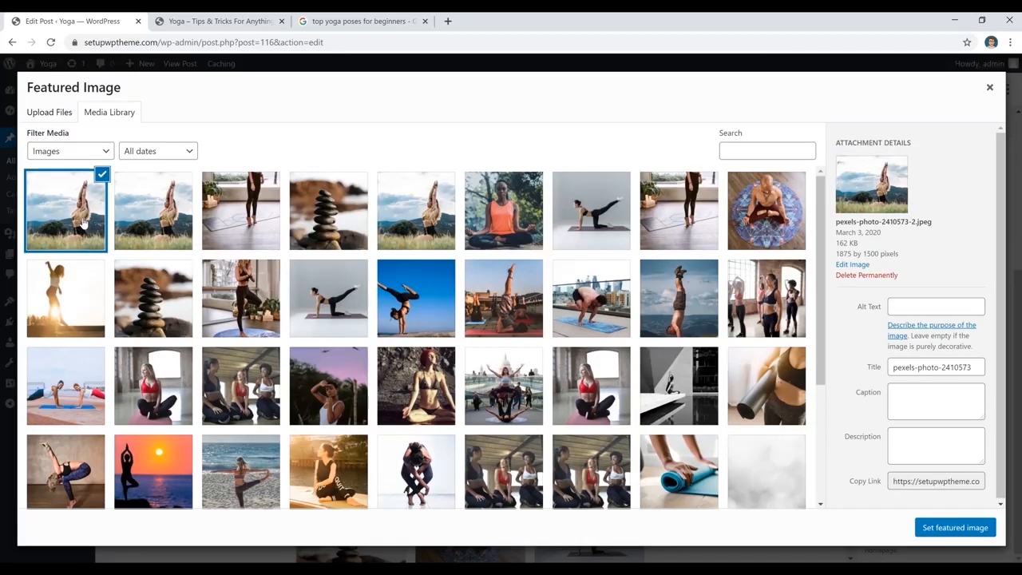
pyautogui.click(948, 530)
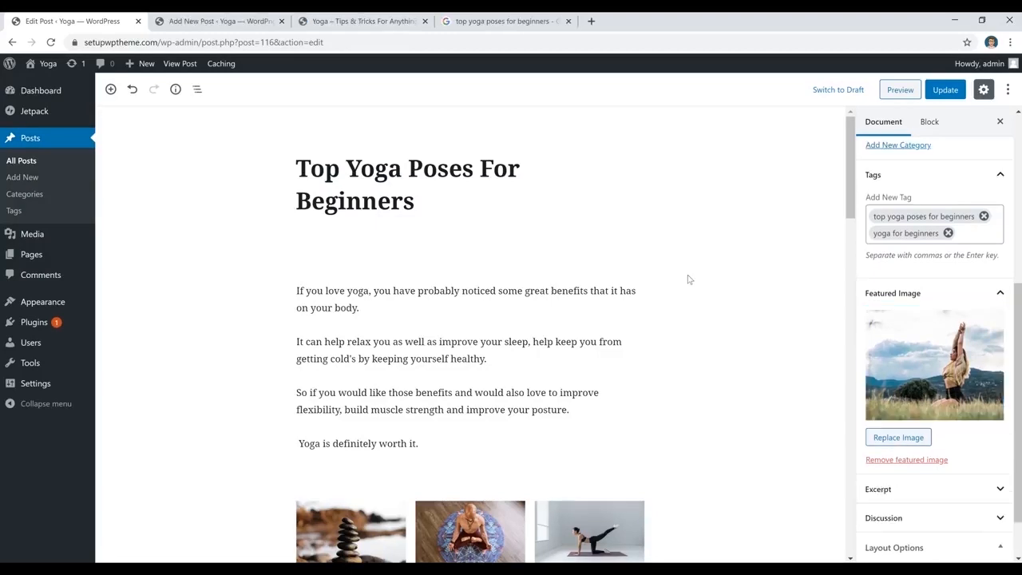
# - Title the new post "Best Yoga Techniques (8 Tips)", save it as a draft and open the list of all posts
pyautogui.click(237, 24)
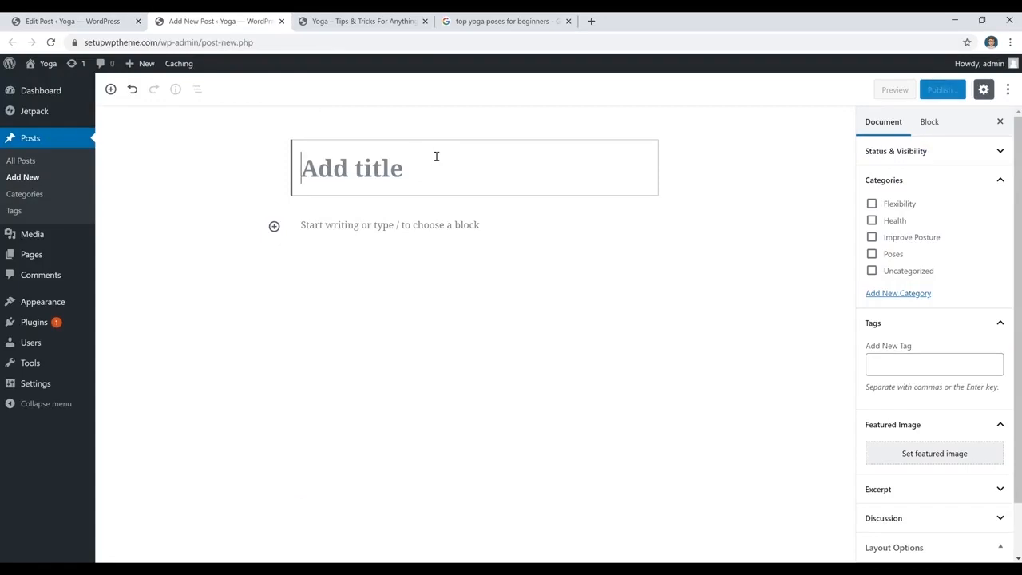
pyautogui.write('Best Yoga Techniques (8 Tips)')
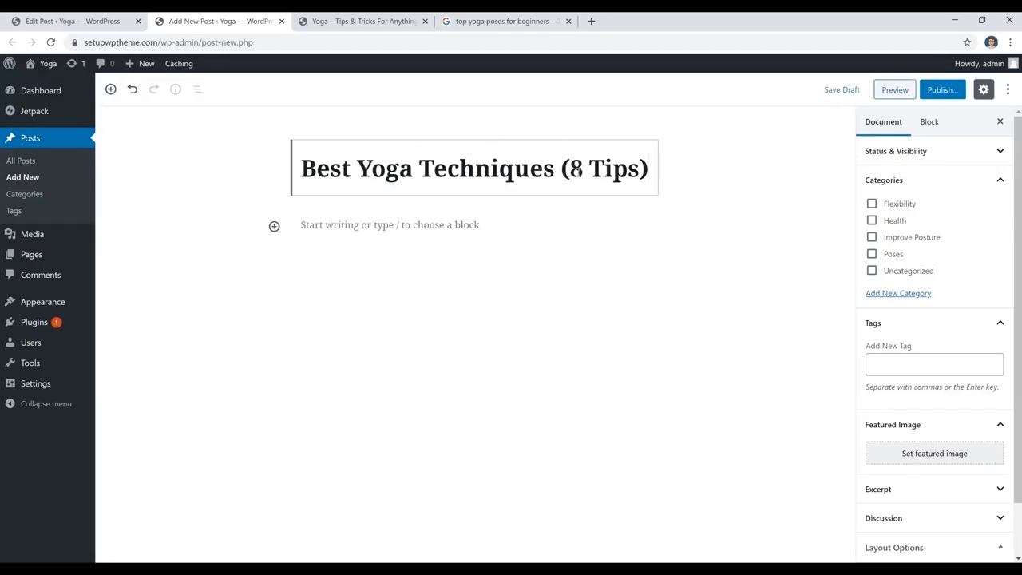
pyautogui.click(841, 92)
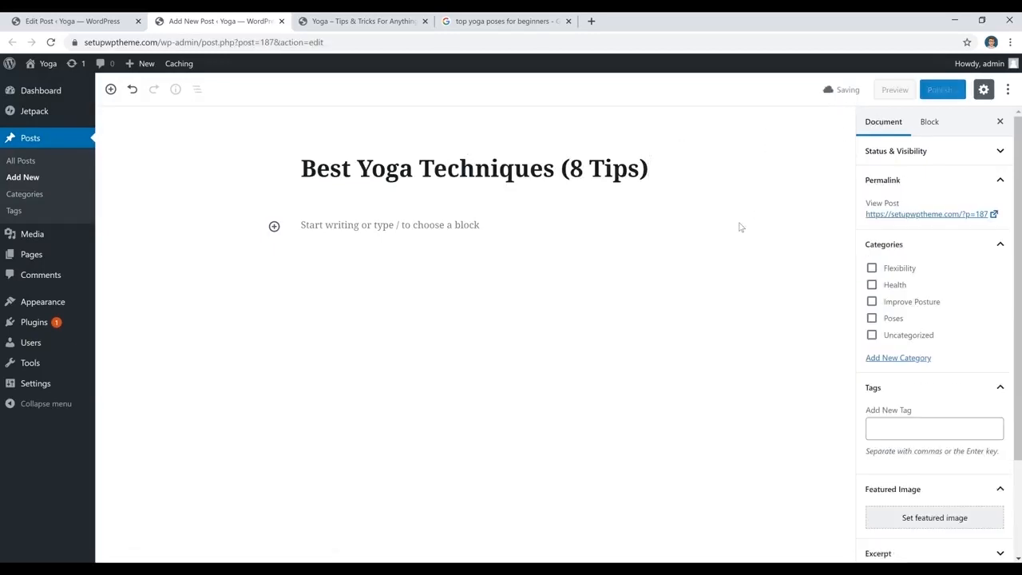
pyautogui.click(24, 164)
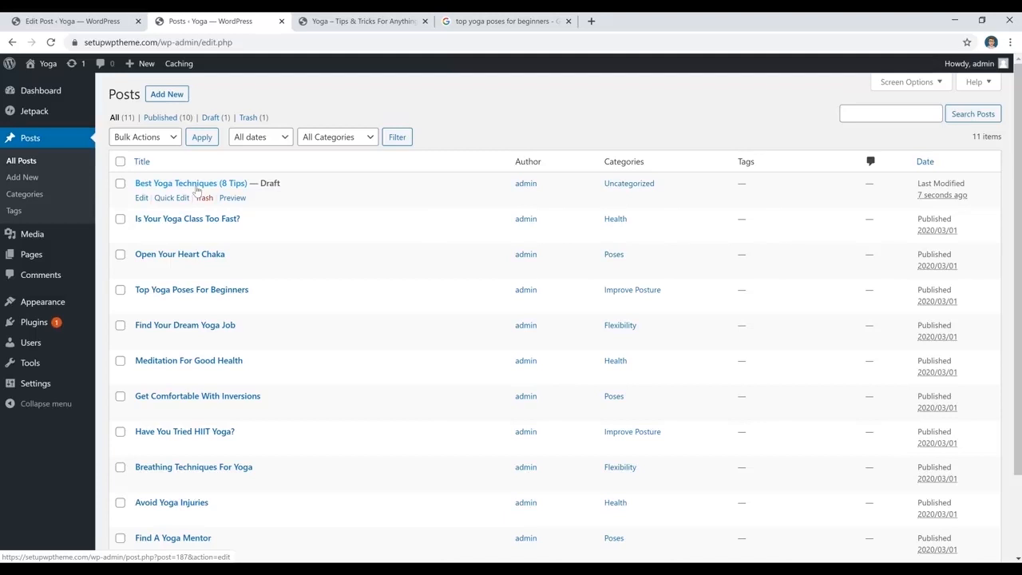
# - Open the draft "Best Yoga Techniques (8 Tips)" and publish it
pyautogui.click(197, 185)
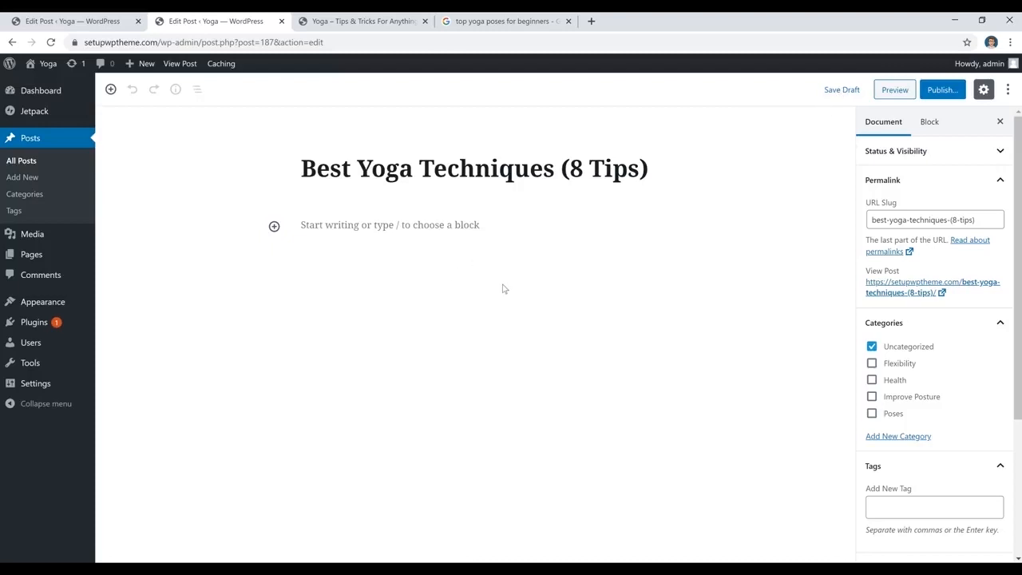
pyautogui.click(941, 94)
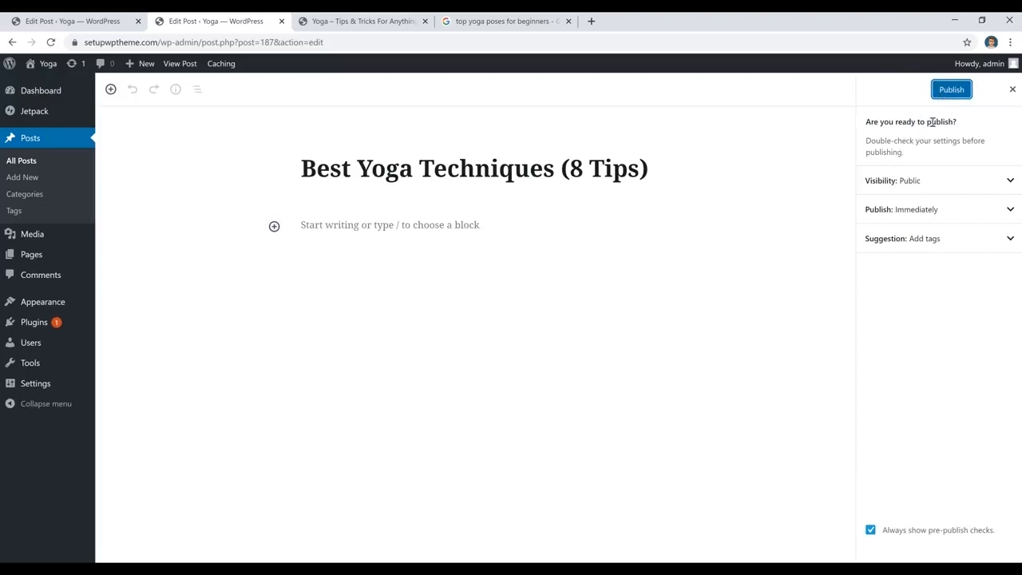
pyautogui.click(952, 91)
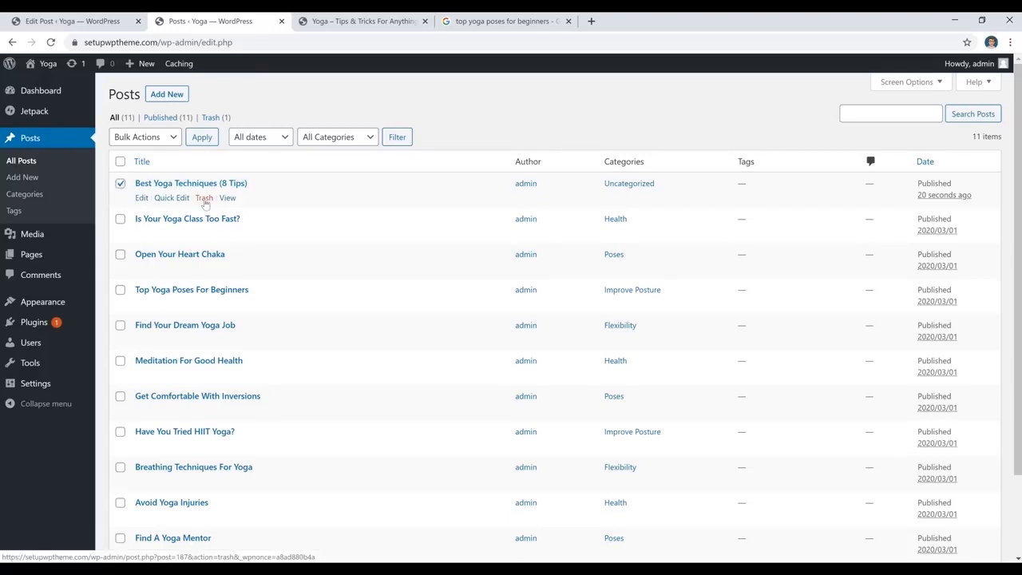
# - Move the post "Best Yoga Techniques (8 Tips)" to the trash with a bulk action
pyautogui.click(162, 139)
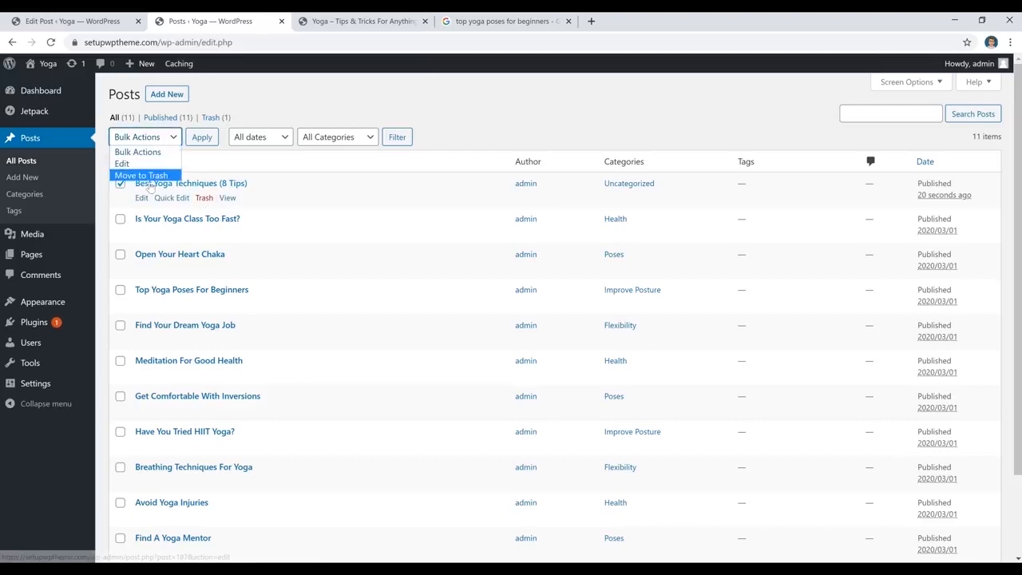
pyautogui.click(142, 176)
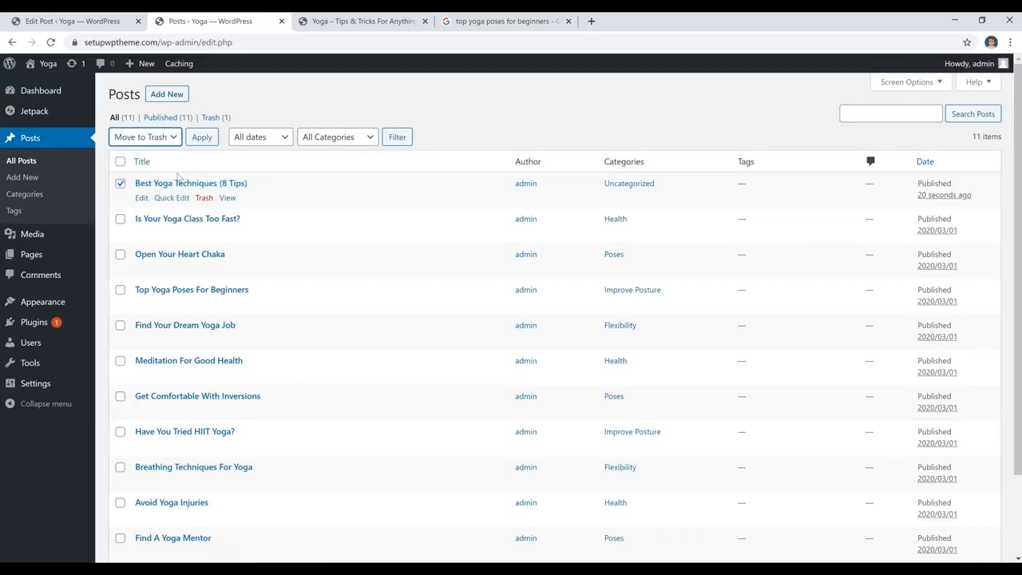
pyautogui.click(201, 138)
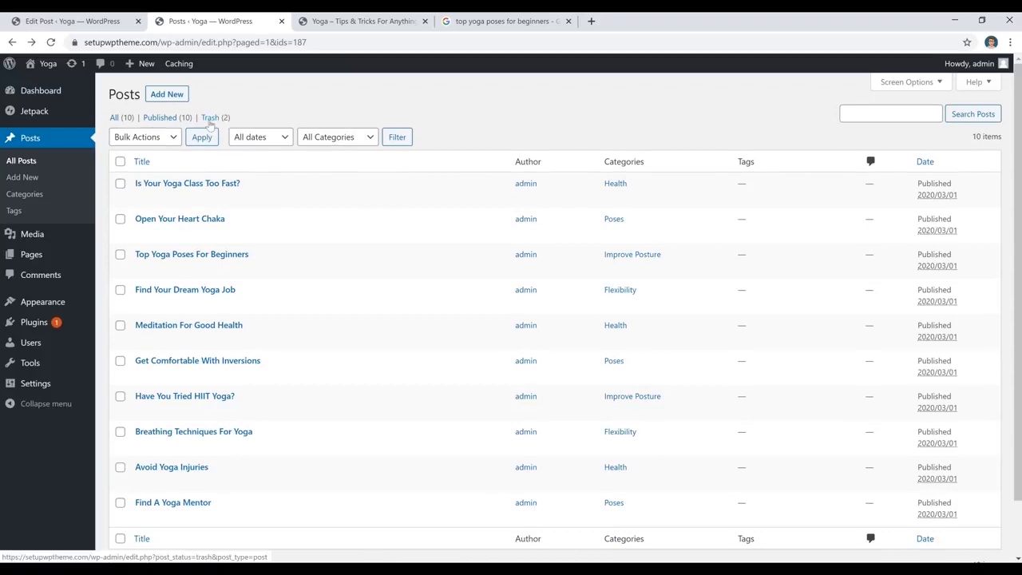
# - Open the trashed posts, select all of them and choose Delete Permanently as the bulk action
pyautogui.click(210, 118)
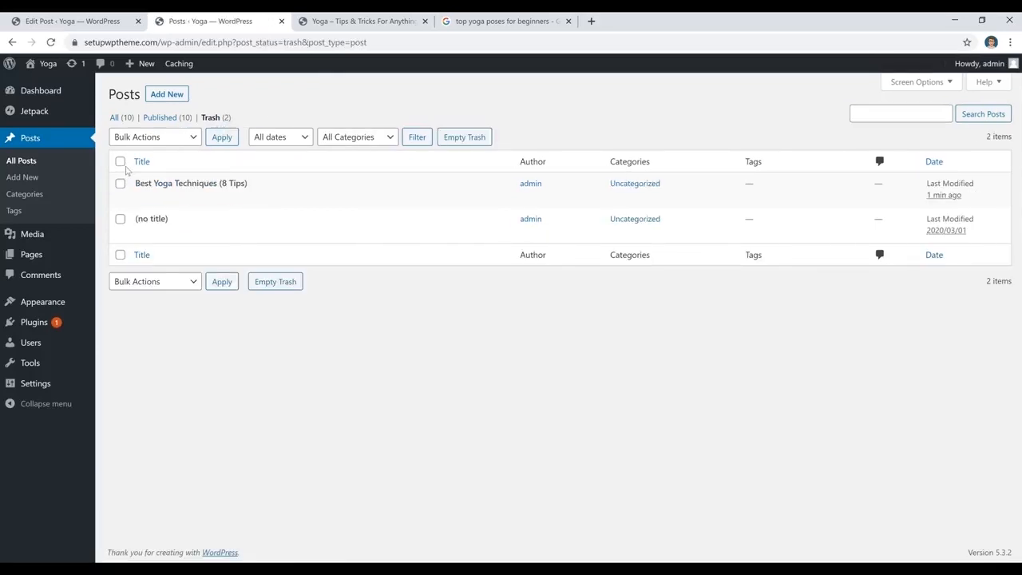
pyautogui.click(120, 161)
pyautogui.click(154, 136)
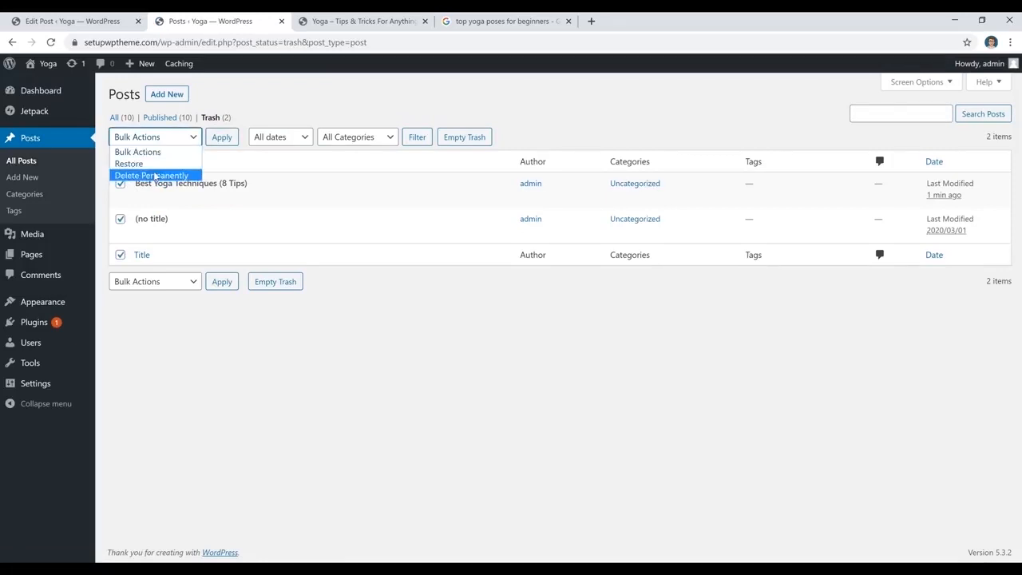
pyautogui.click(158, 176)
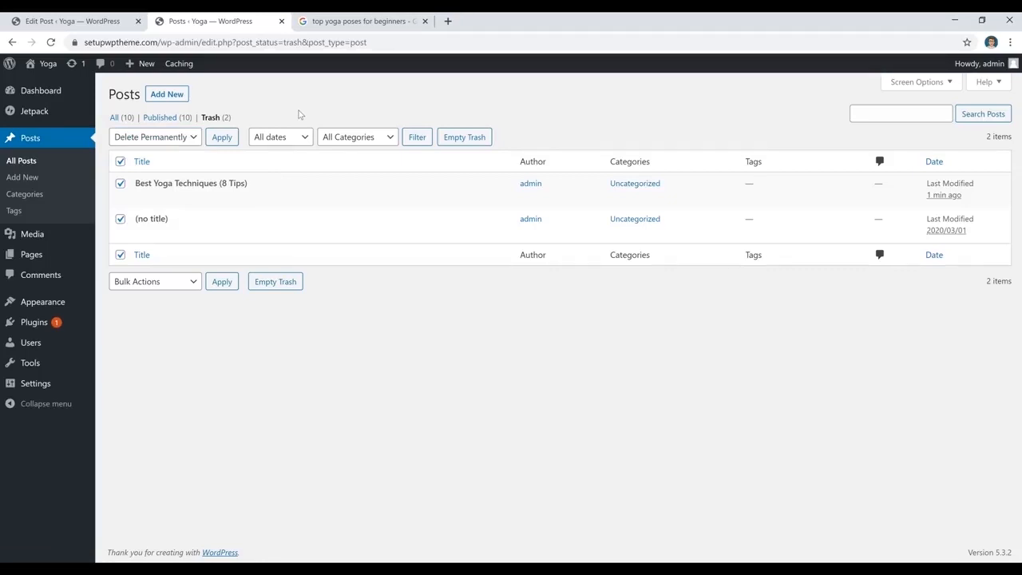
# - Glance at the site's home page, then open the menu editor and expand the categories available for Menu 1
pyautogui.click(375, 22)
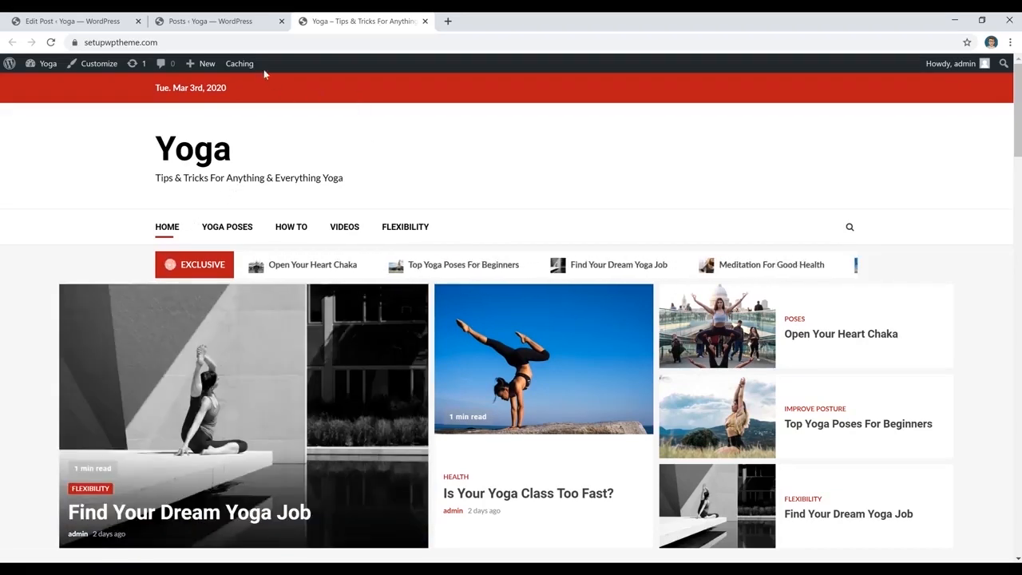
pyautogui.click(216, 21)
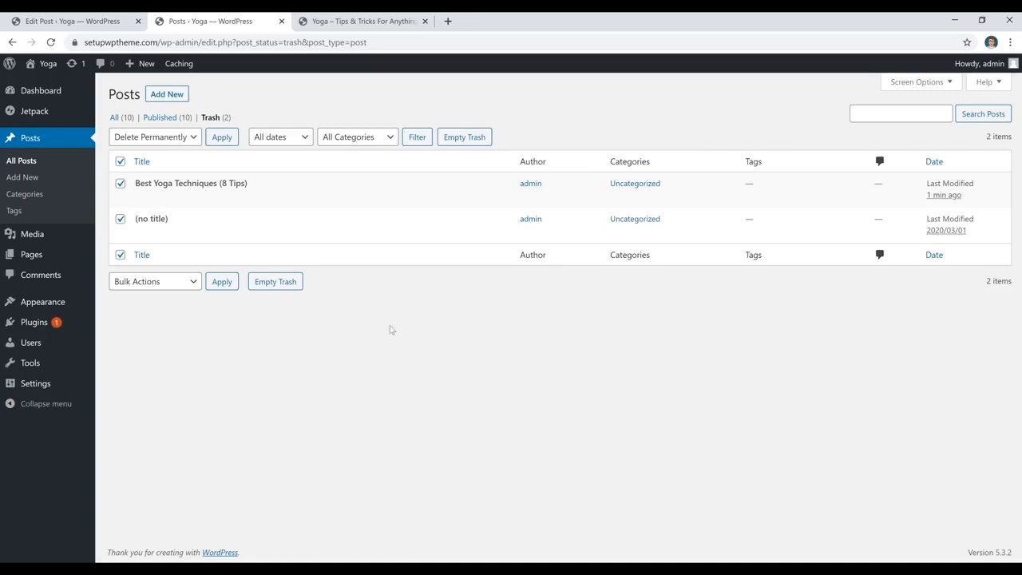
pyautogui.moveTo(41, 302)
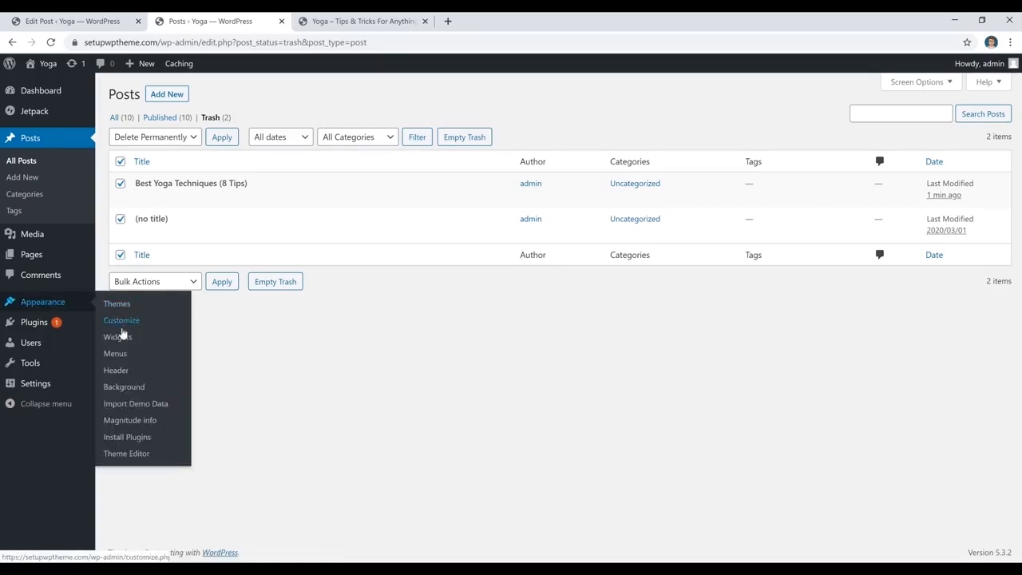
pyautogui.click(116, 354)
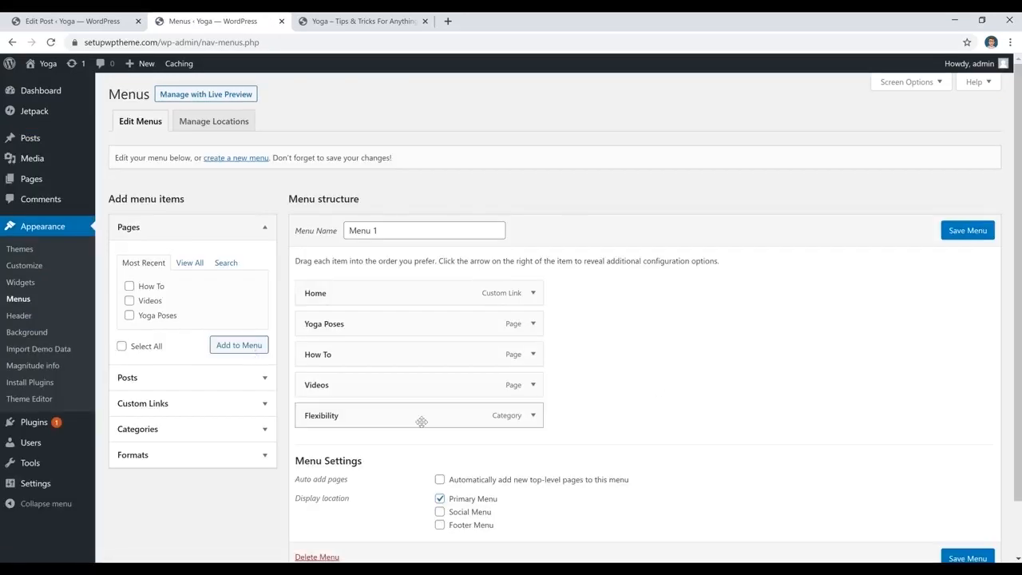
pyautogui.click(228, 432)
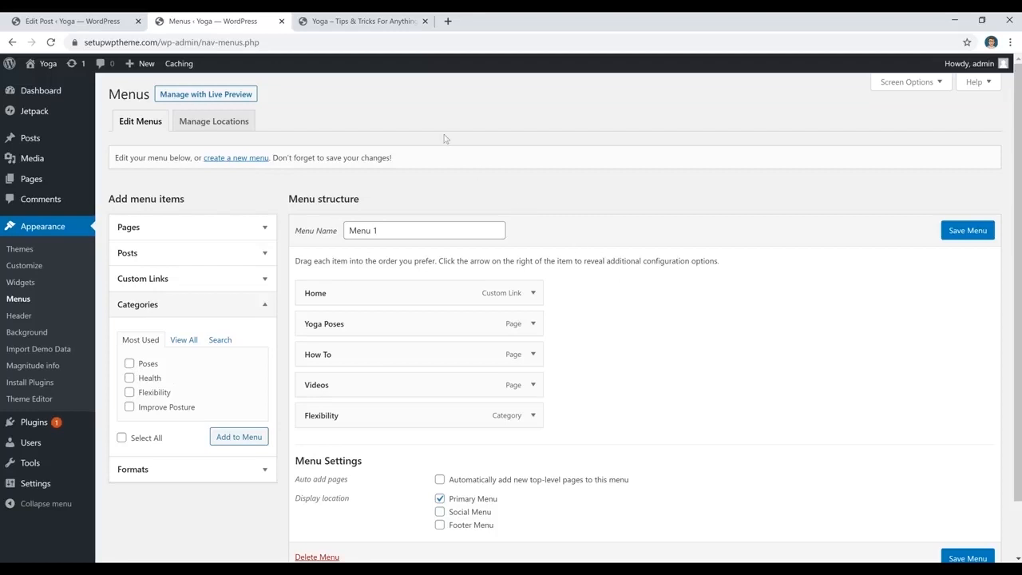
# - Open the Flexibility category from the live site's menu and look through the posts listed on its page
pyautogui.click(369, 23)
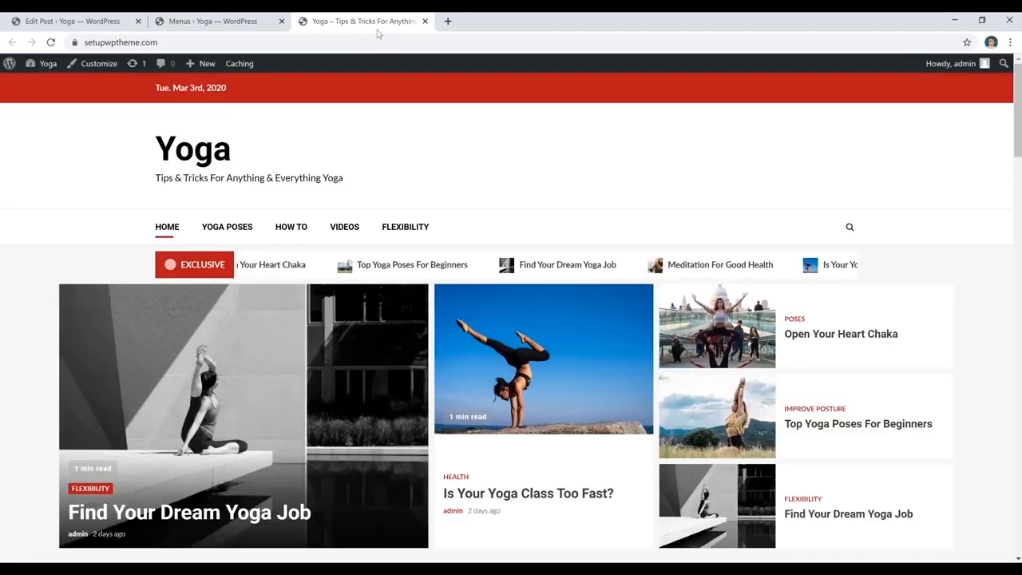
pyautogui.click(408, 227)
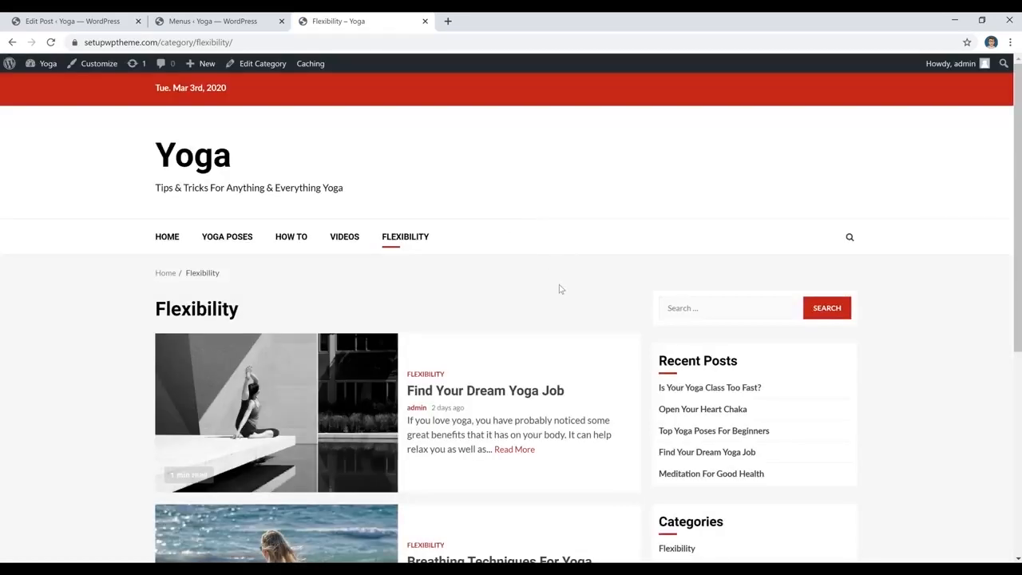
pyautogui.scroll(-4, 559, 289)
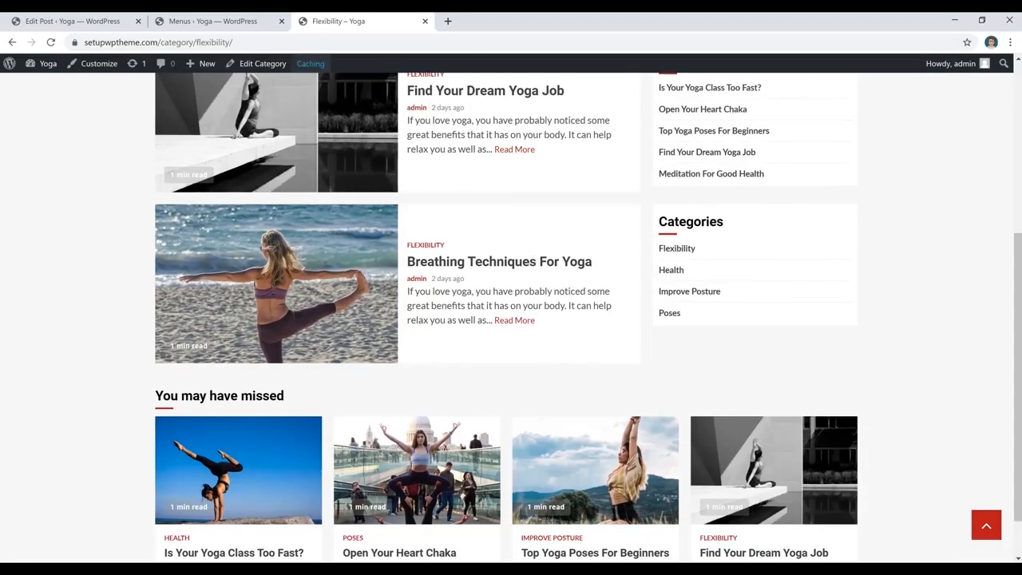
# - Add the Poses, Health and Improve Posture categories to Menu 1 and save the menu
pyautogui.click(210, 24)
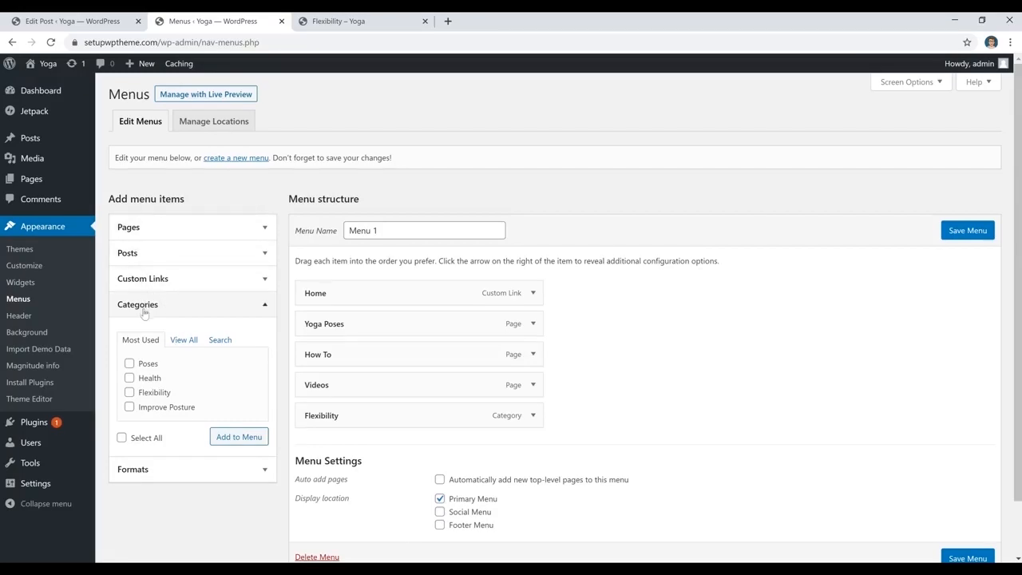
pyautogui.click(148, 364)
pyautogui.click(150, 378)
pyautogui.click(153, 392)
pyautogui.click(335, 21)
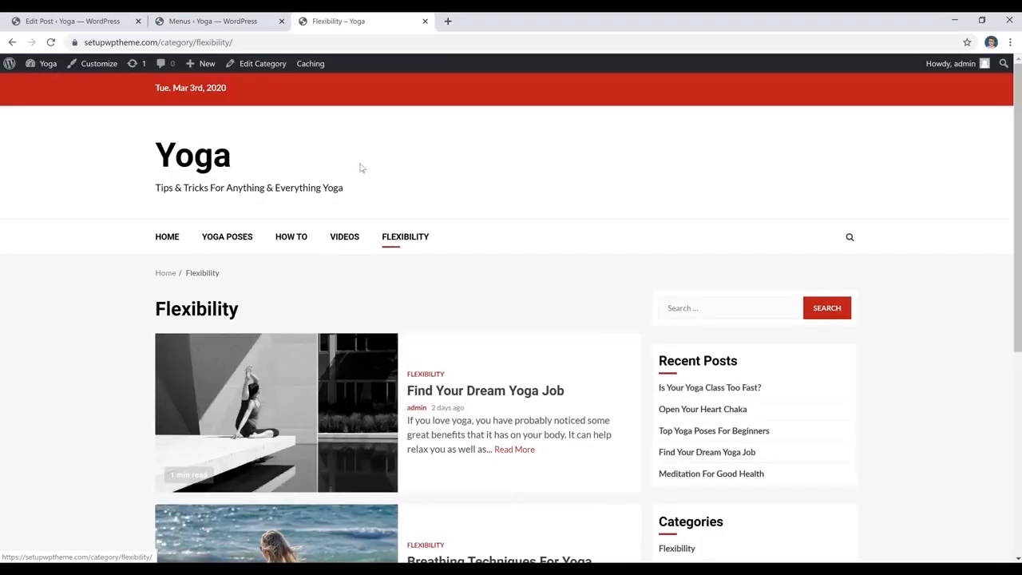
pyautogui.click(213, 21)
pyautogui.click(155, 392)
pyautogui.click(155, 412)
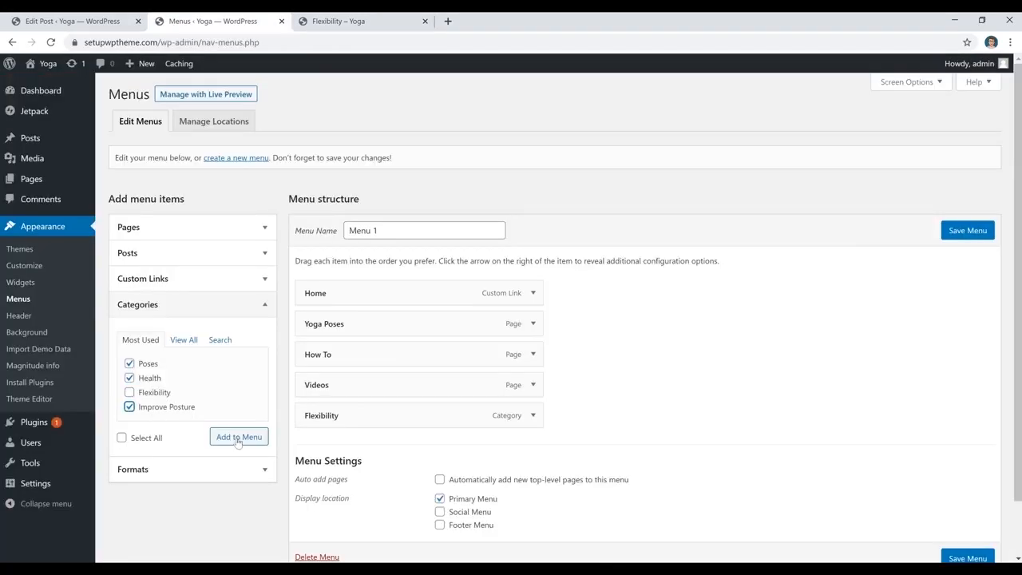
pyautogui.click(241, 442)
pyautogui.scroll(-2, 662, 411)
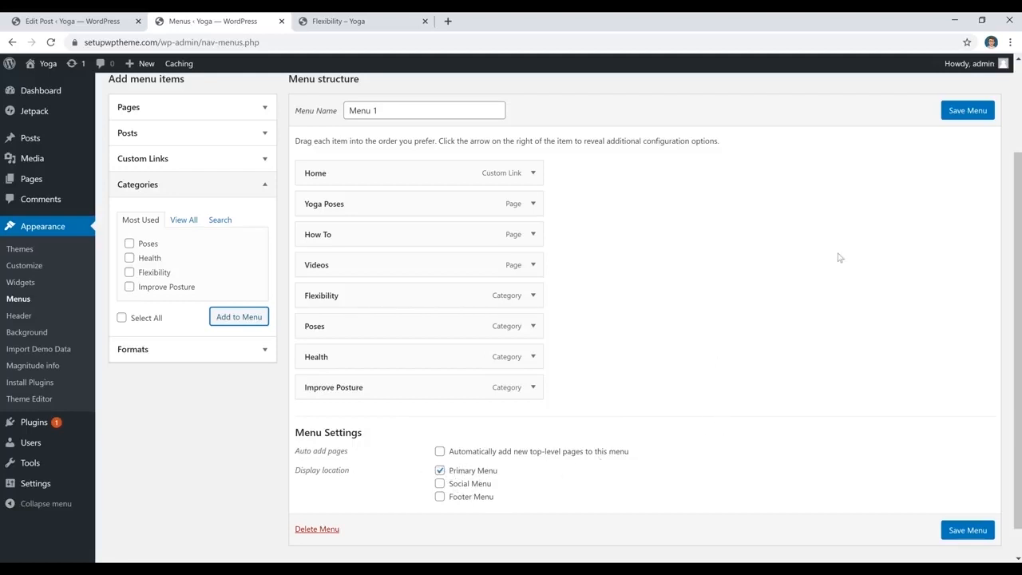
pyautogui.click(964, 117)
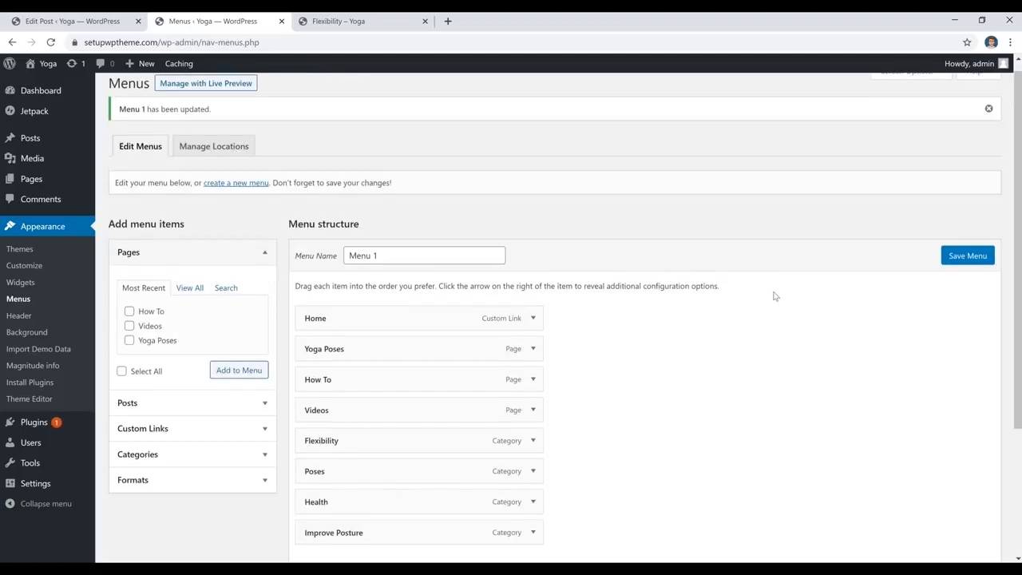
# - Check the added category items in the live site's menu and view the Health category page
pyautogui.scroll(-1, 409, 432)
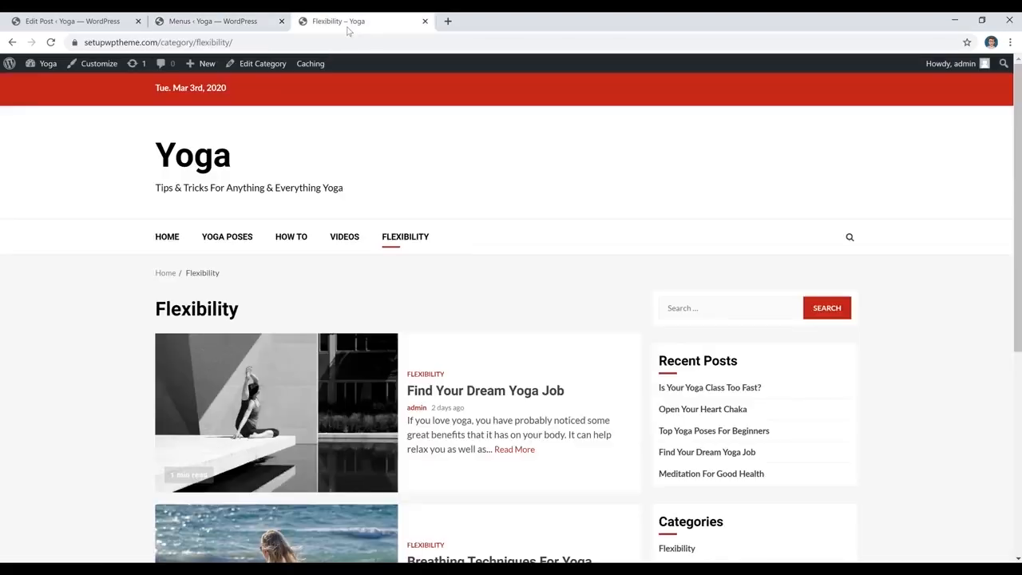
pyautogui.click(343, 24)
pyautogui.click(386, 246)
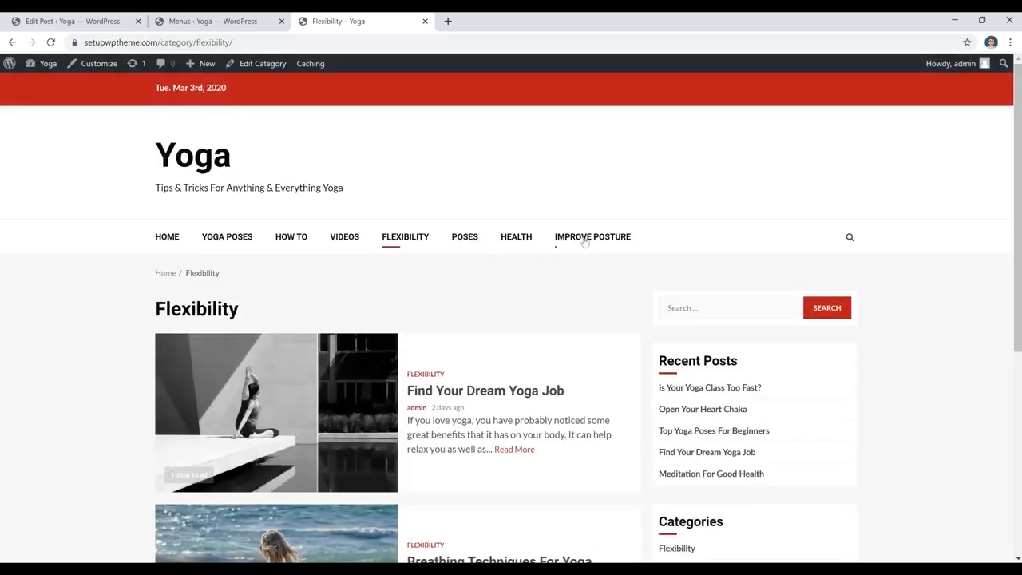
pyautogui.click(518, 246)
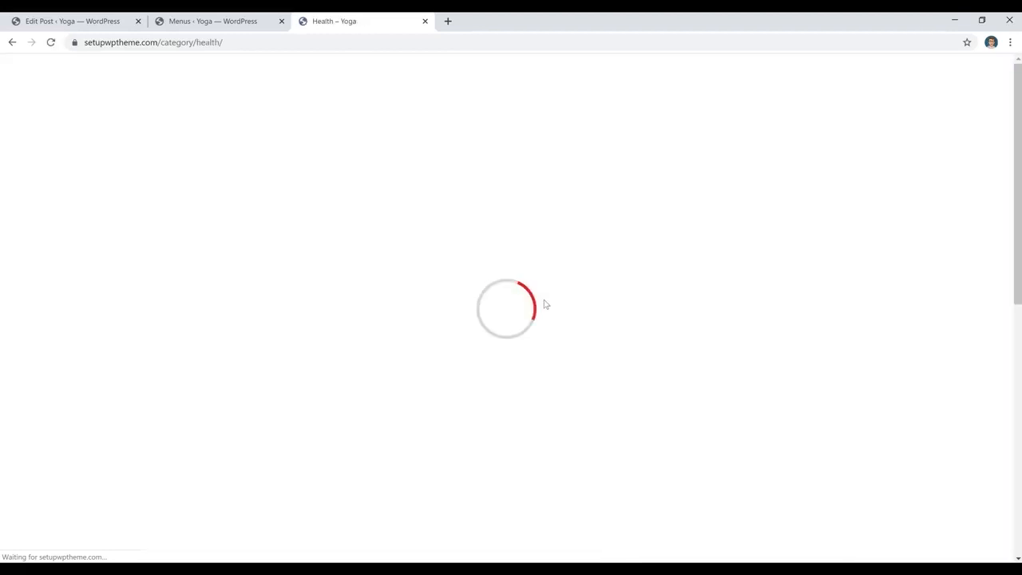
pyautogui.scroll(-2, 542, 299)
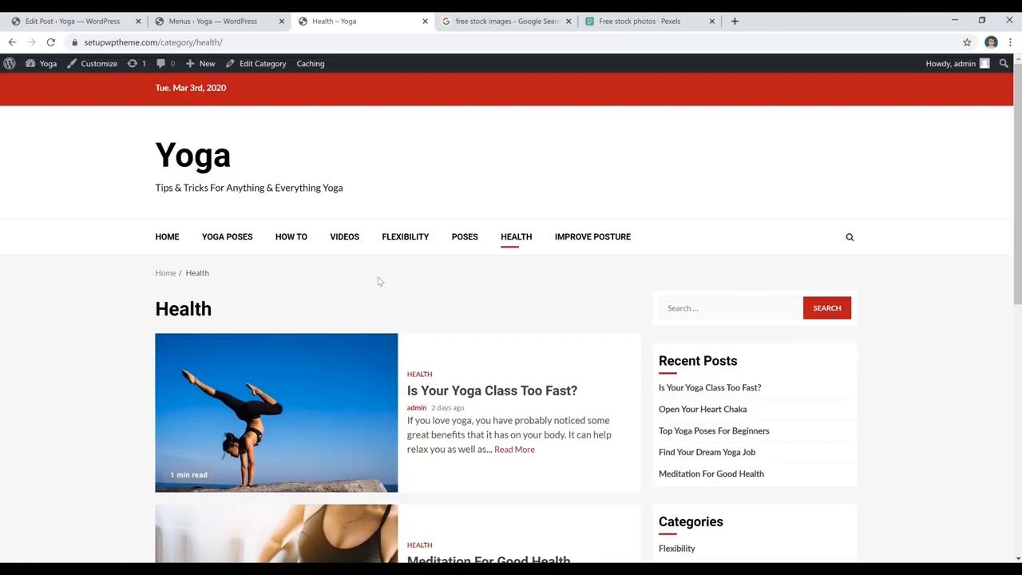
# - Switch to the Pexels site, look over its home page and run the recent search for yoga photos
pyautogui.click(648, 21)
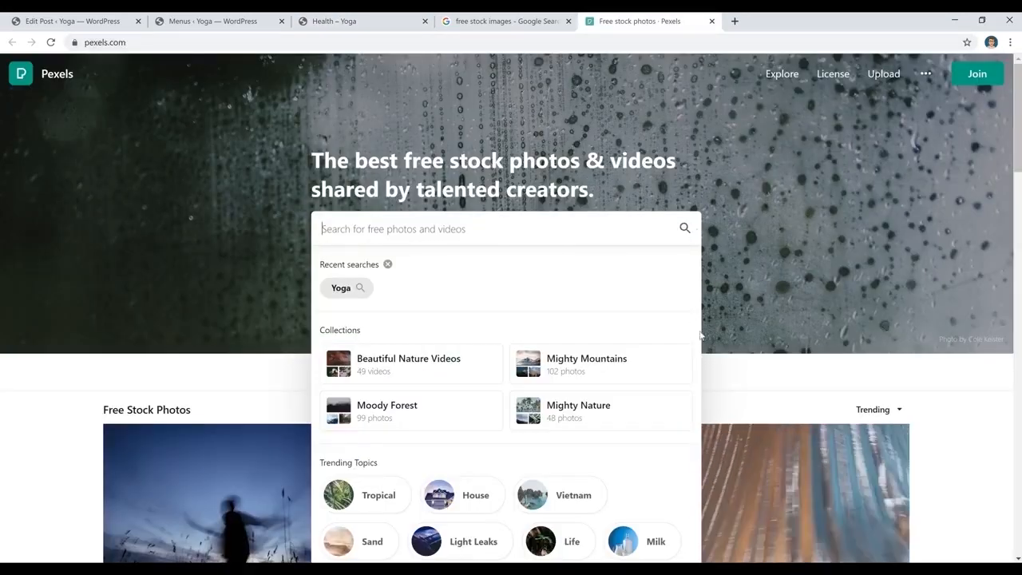
pyautogui.scroll(-2, 471, 264)
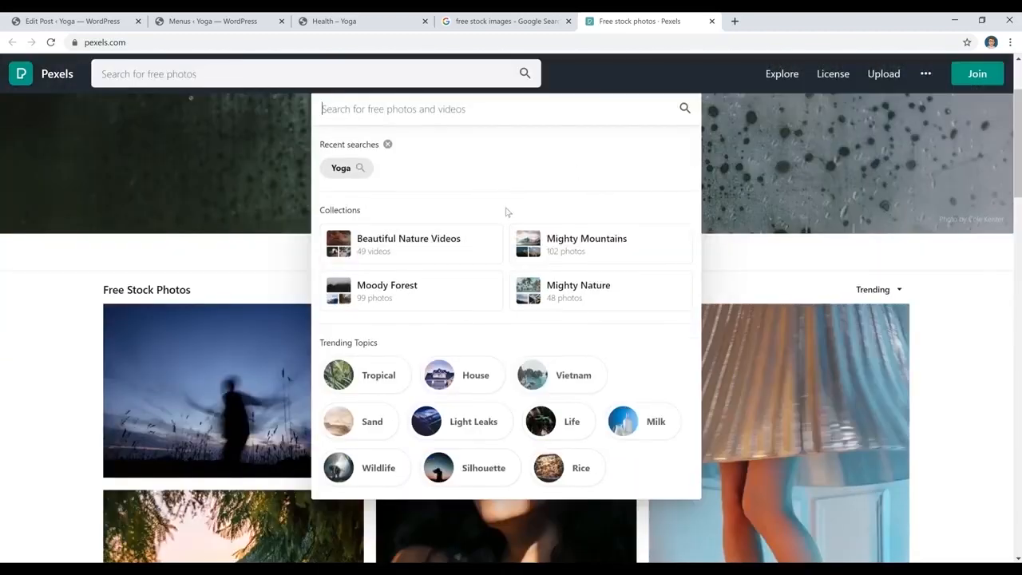
pyautogui.scroll(-2, 506, 210)
pyautogui.scroll(-2, 157, 330)
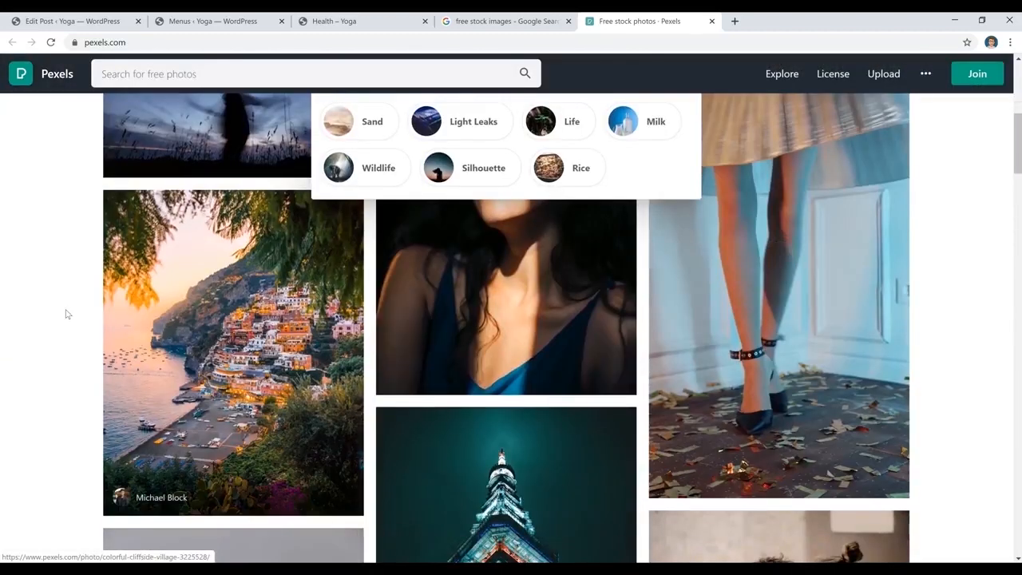
pyautogui.click(67, 312)
pyautogui.scroll(4, 478, 335)
pyautogui.scroll(2, 477, 334)
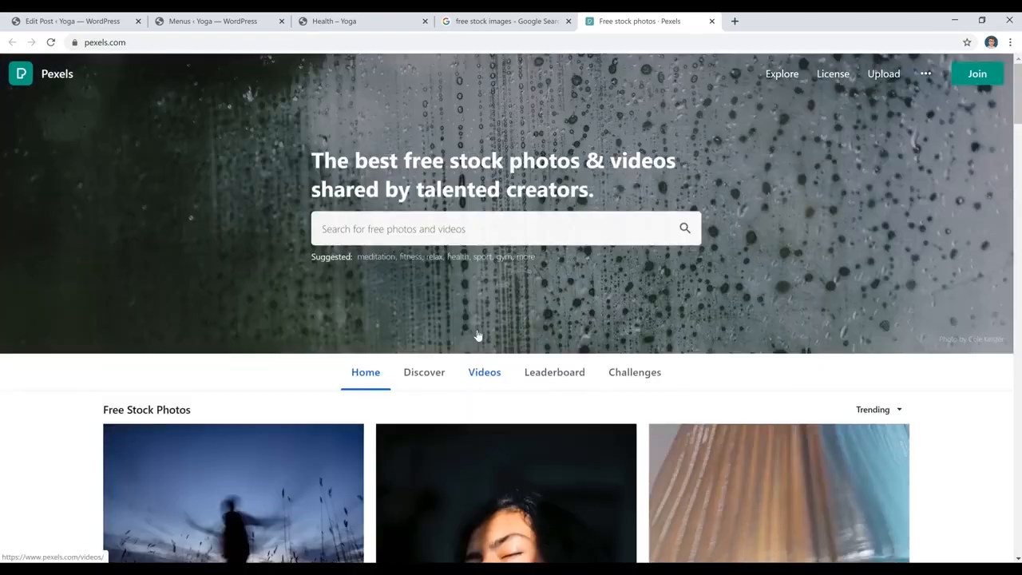
pyautogui.click(503, 232)
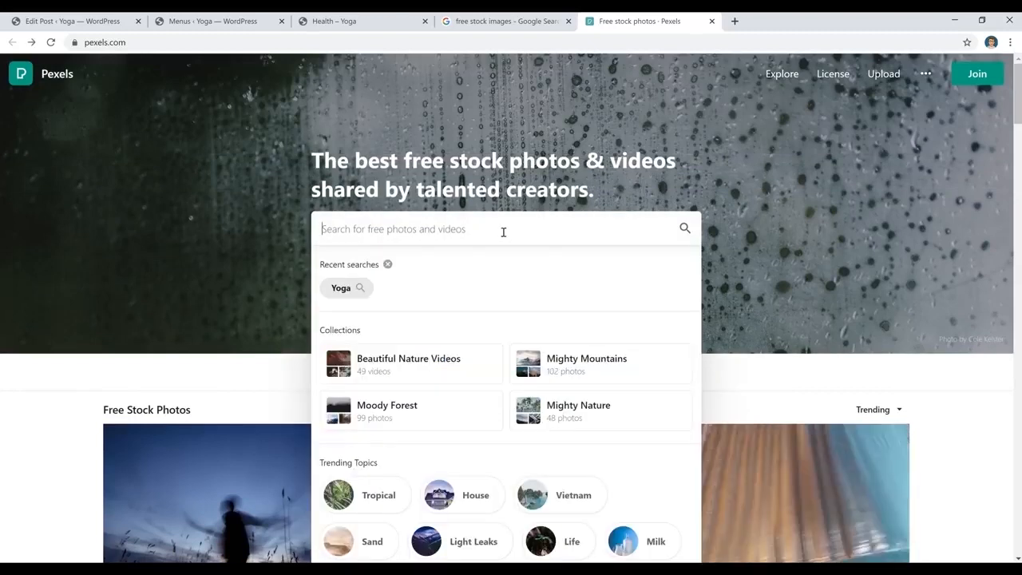
pyautogui.click(356, 289)
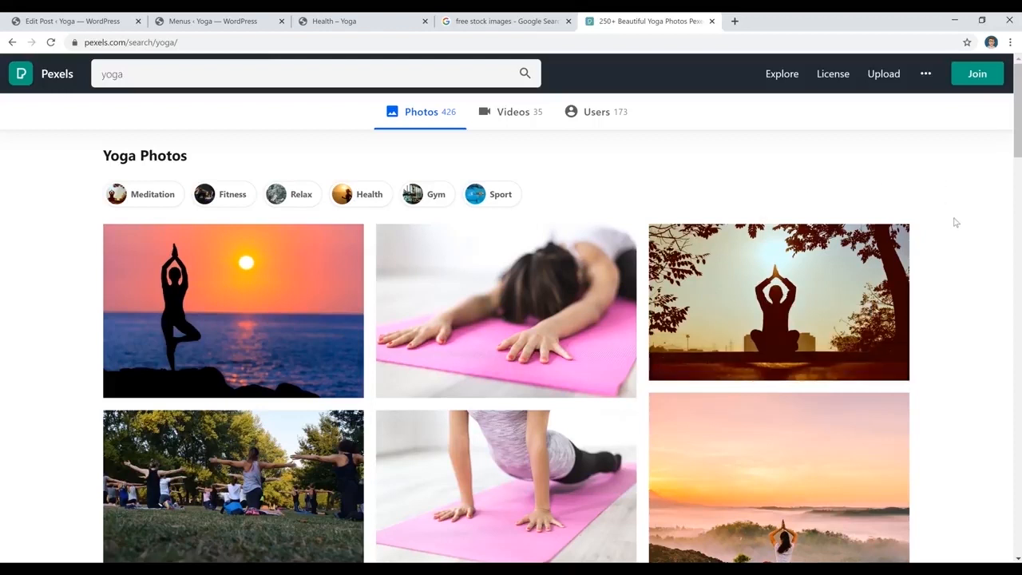
# - Look through the yoga photos and download the one of a woman raising one leg on a purple mat in its original size
pyautogui.scroll(-8, 948, 247)
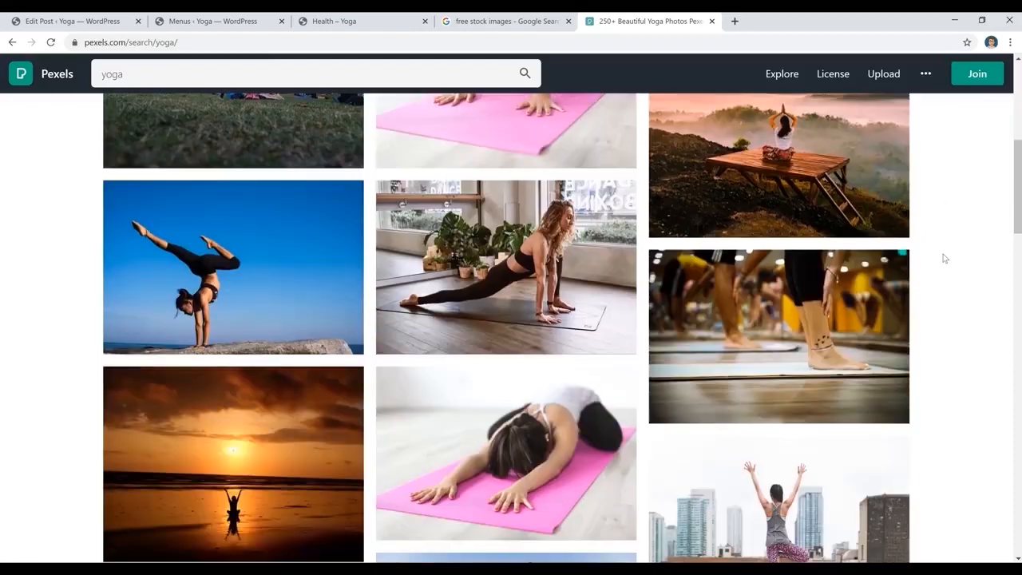
pyautogui.scroll(-10, 944, 258)
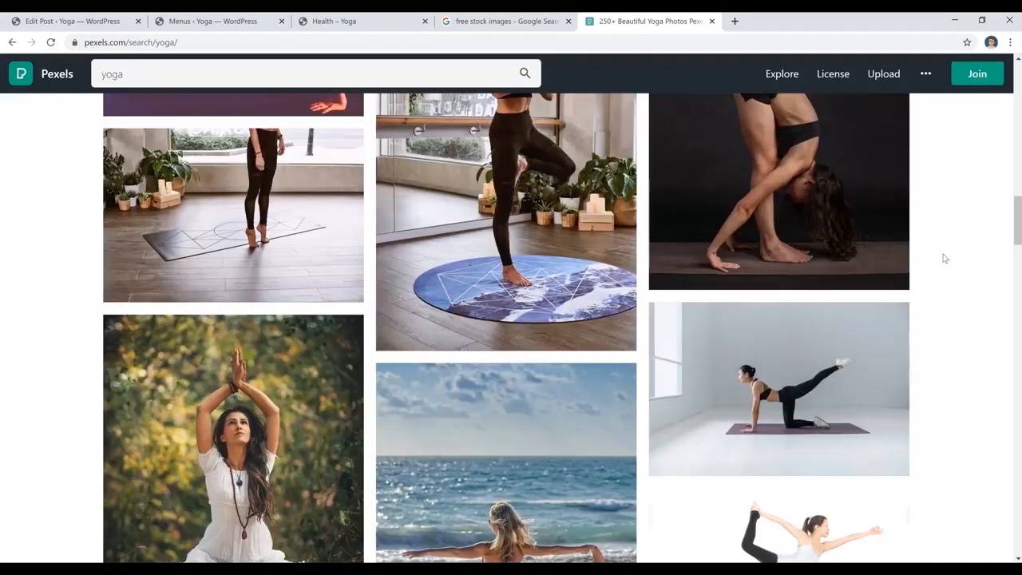
pyautogui.click(816, 310)
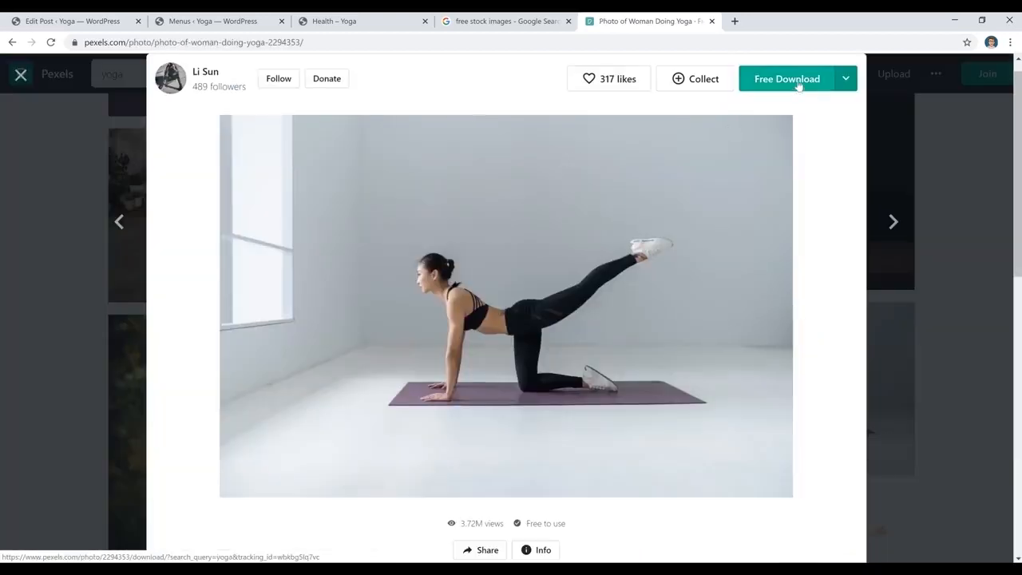
pyautogui.click(848, 81)
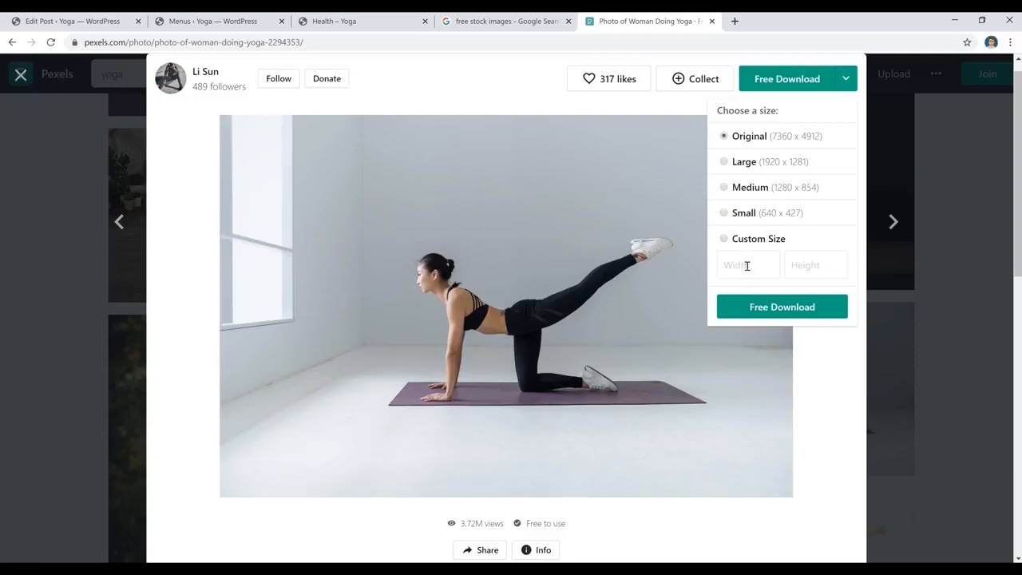
pyautogui.click(798, 311)
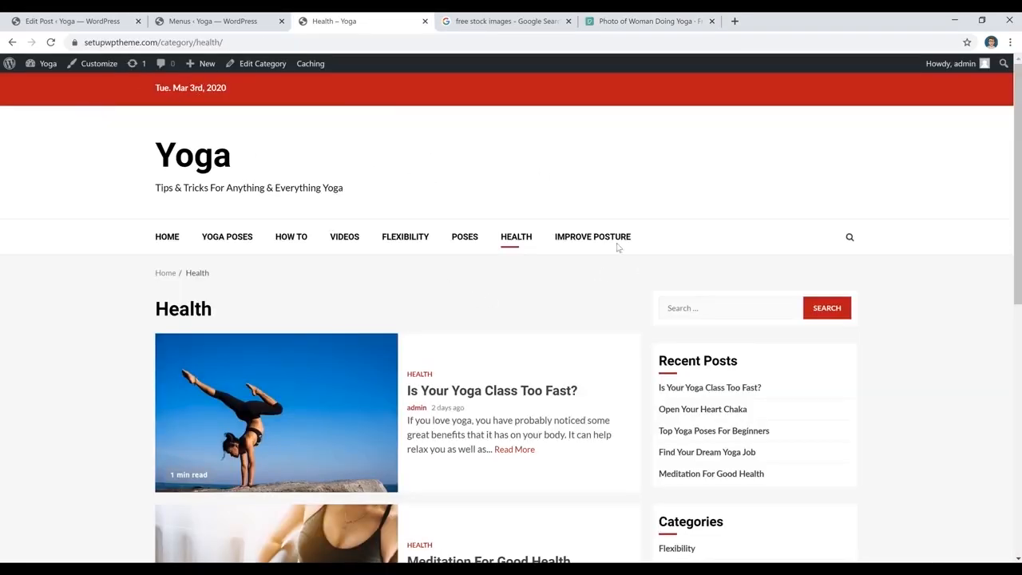
# - Open the live site's customizer, go to its Site Identity settings and bring up the media library for choosing a logo
pyautogui.click(100, 69)
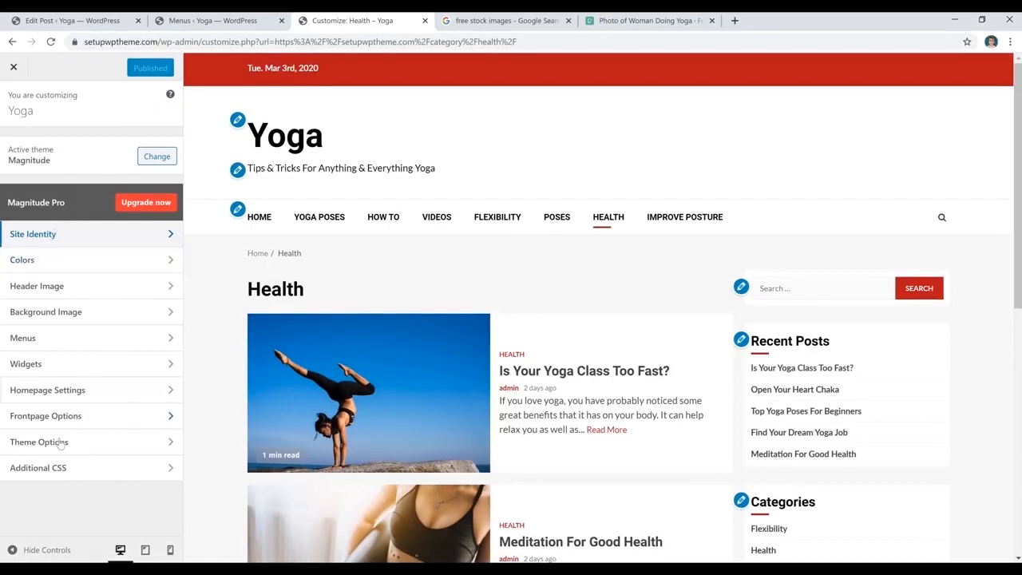
pyautogui.click(93, 243)
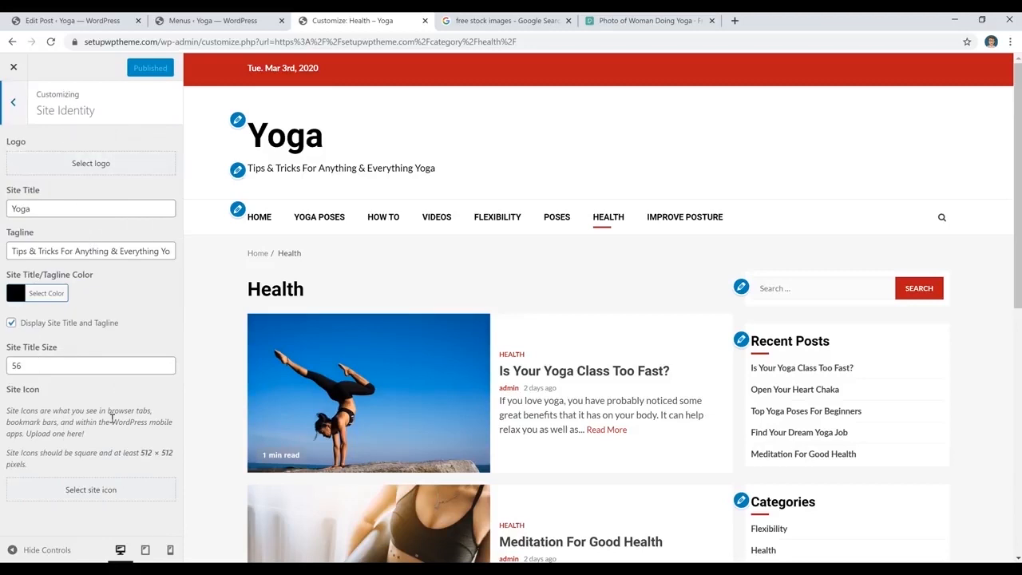
pyautogui.click(95, 170)
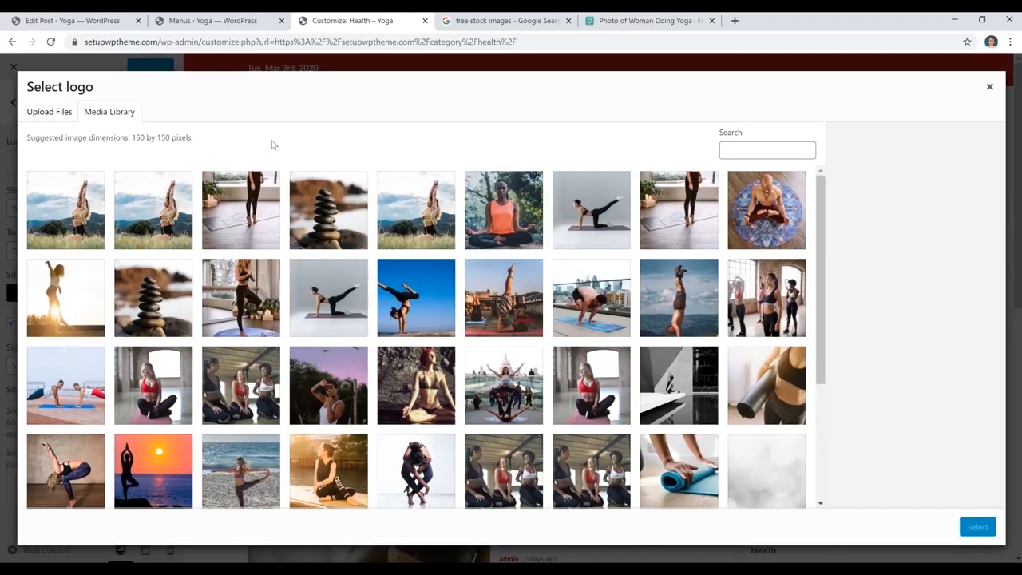
# - Check the custom download size option for the yoga photo on Pexels, and close the customizer's logo selection without choosing an image
pyautogui.click(673, 26)
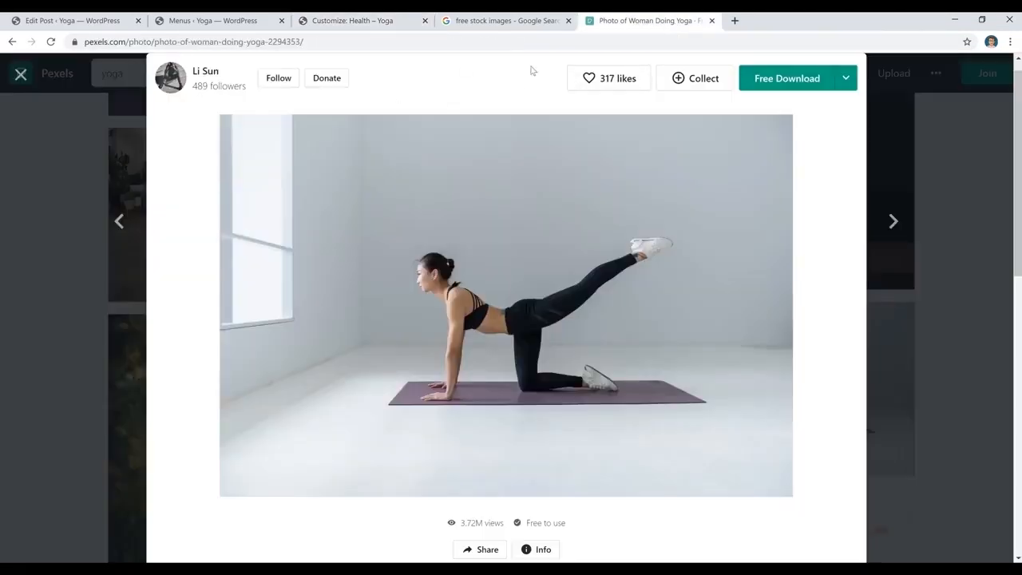
pyautogui.click(846, 78)
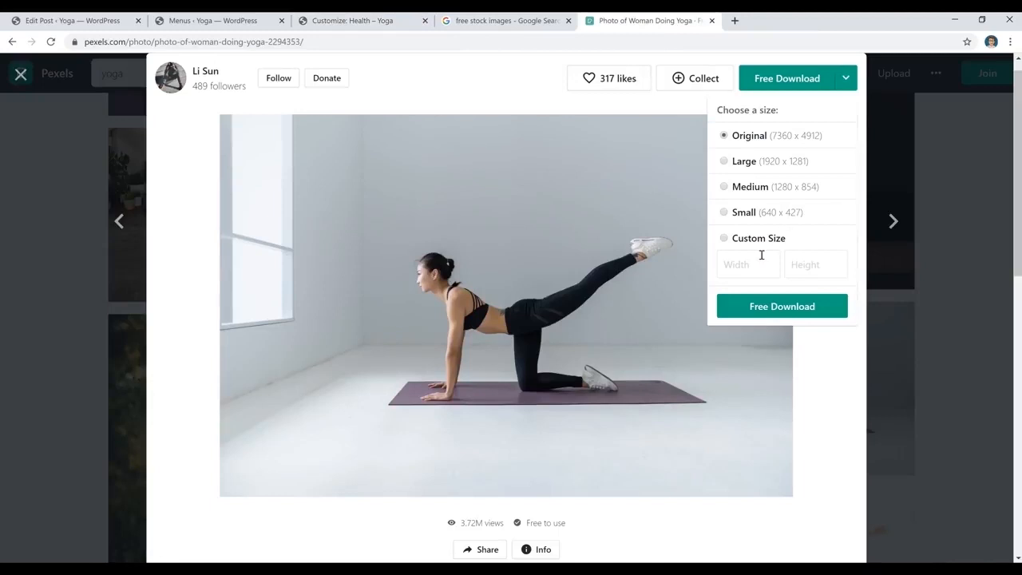
pyautogui.click(725, 239)
pyautogui.click(746, 267)
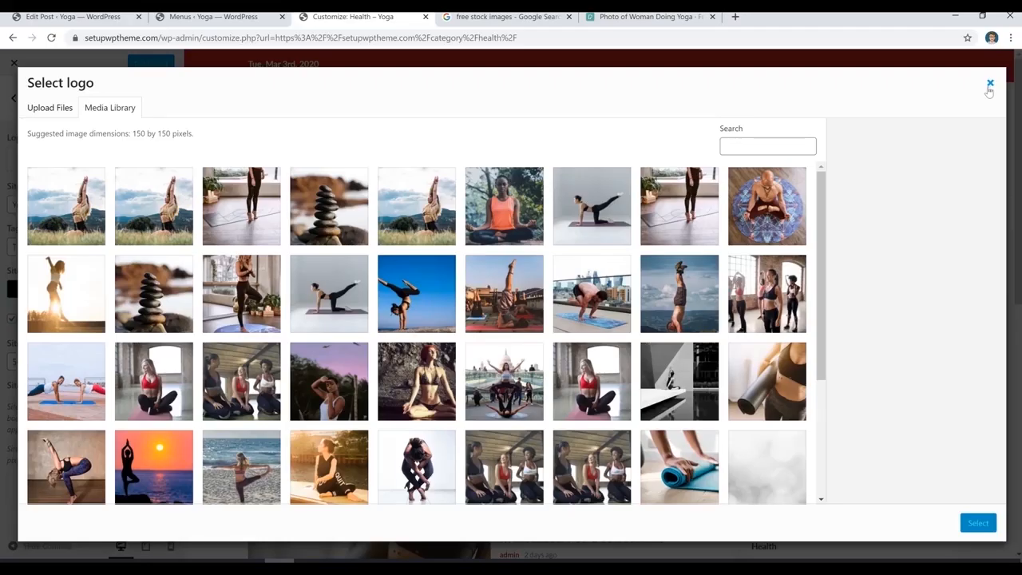
pyautogui.click(989, 84)
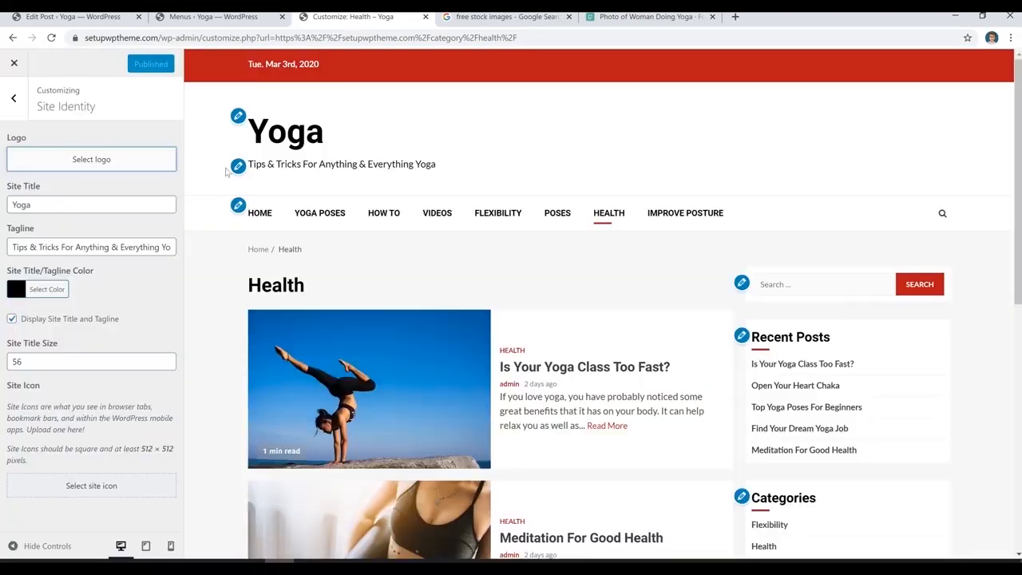
# - Try grey #898989 and green #81d742 as the site title and tagline color, and set it back to black
pyautogui.click(89, 206)
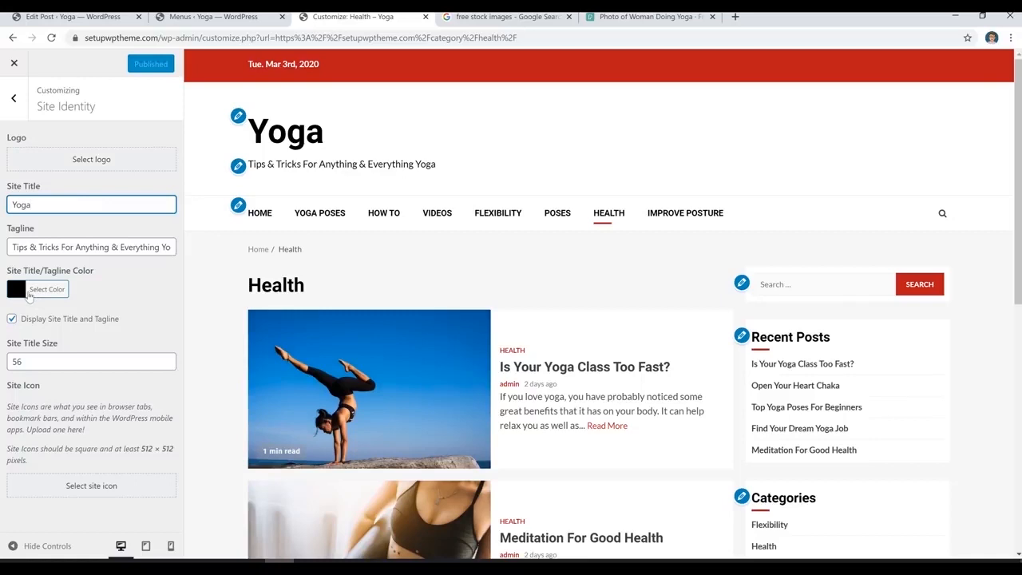
pyautogui.click(29, 294)
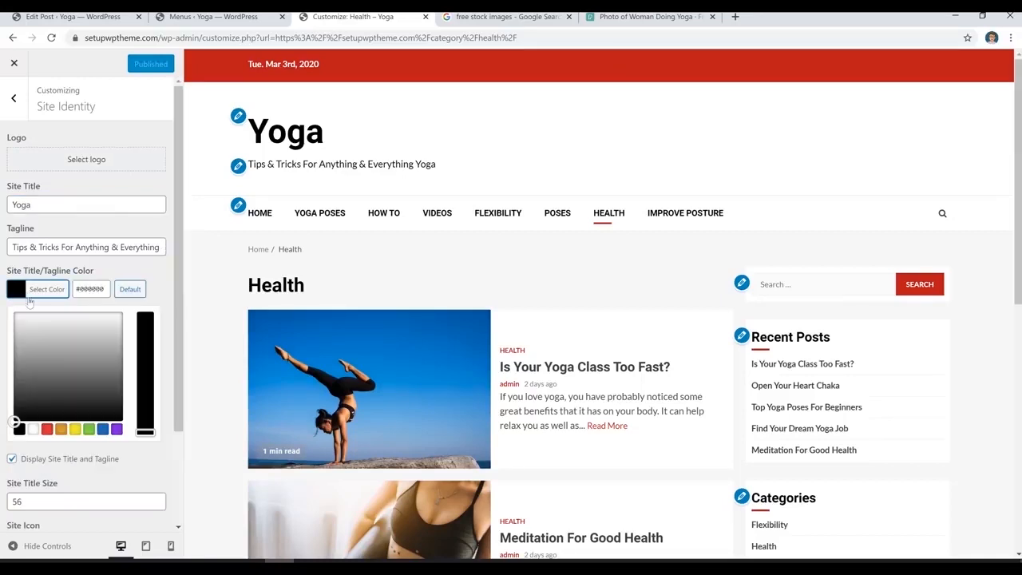
pyautogui.moveTo(84, 345)
pyautogui.mouseDown()
pyautogui.moveTo(105, 354)
pyautogui.moveTo(100, 386)
pyautogui.moveTo(110, 363)
pyautogui.mouseUp()
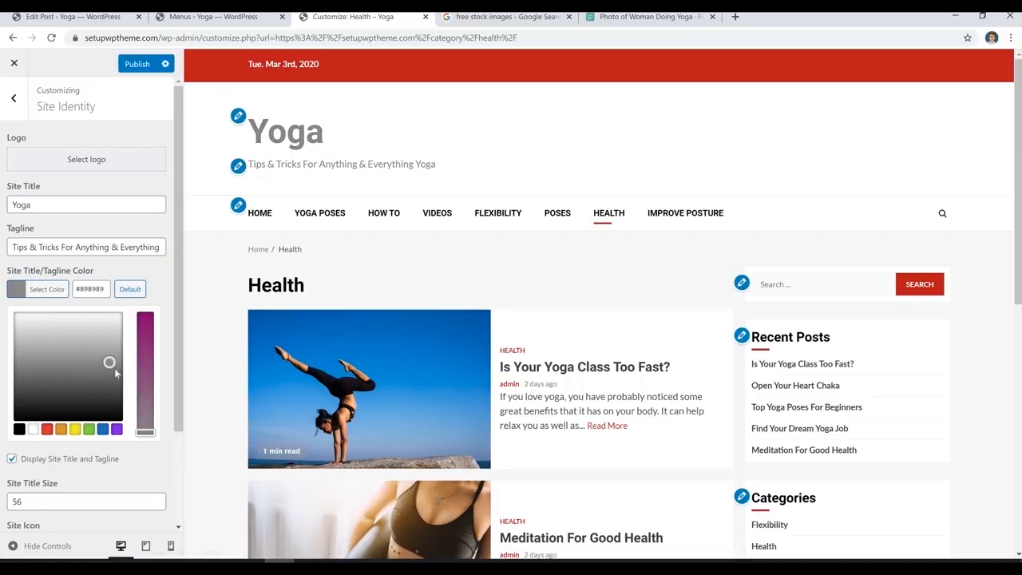
pyautogui.click(88, 429)
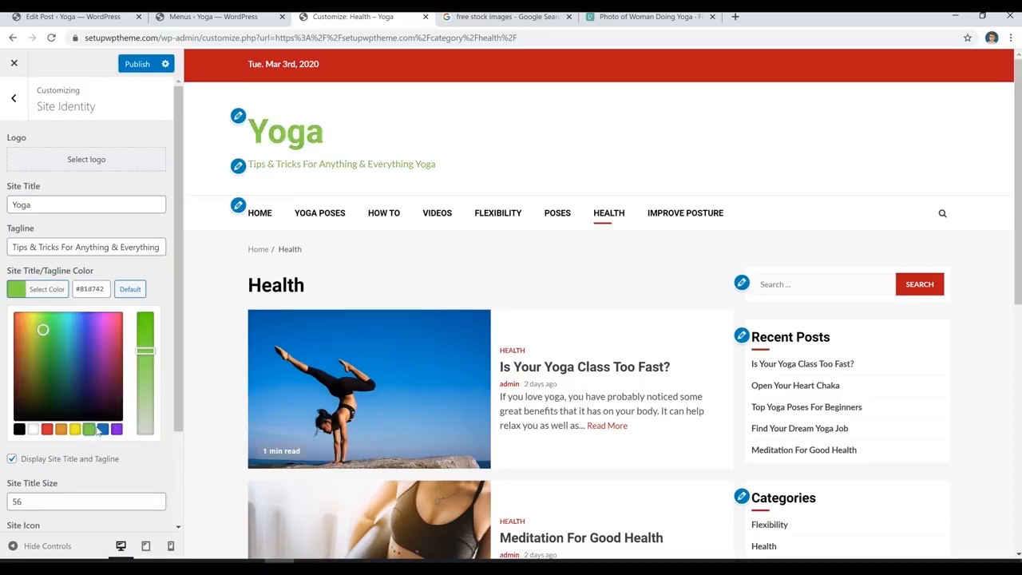
pyautogui.click(20, 429)
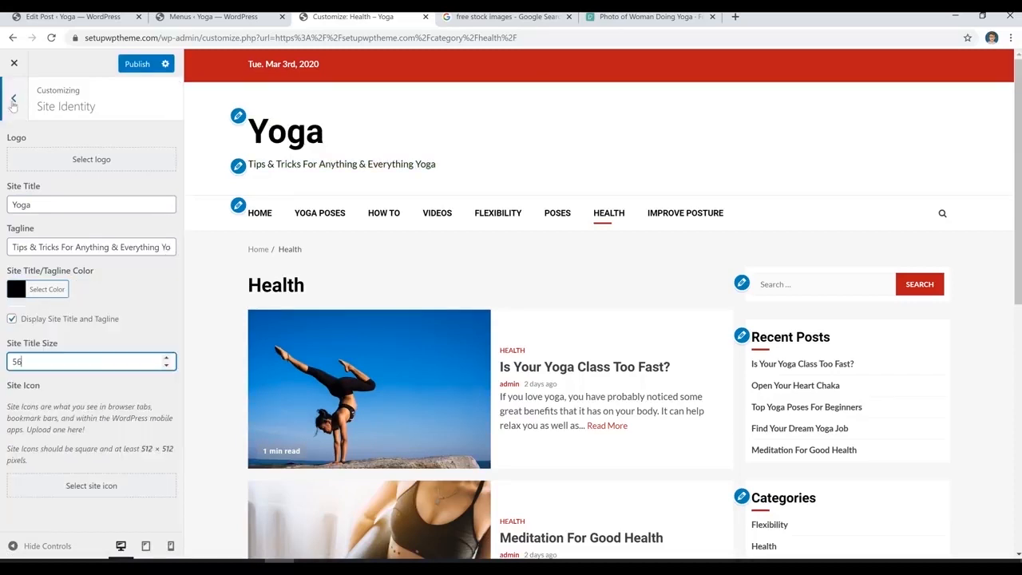
# - Set the site's background color to #f9f9f9 in the Colors settings and publish the change
pyautogui.click(12, 99)
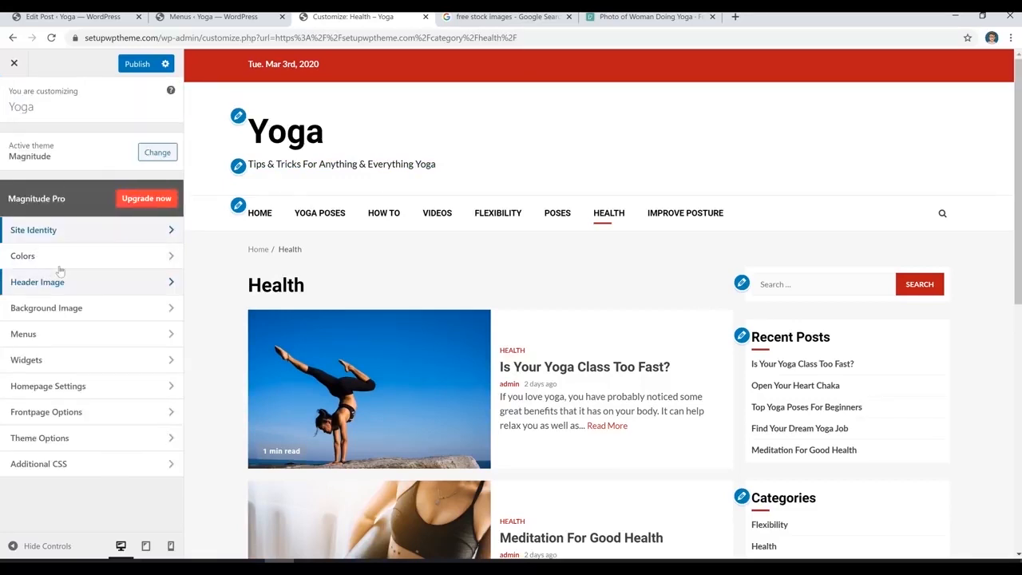
pyautogui.click(70, 265)
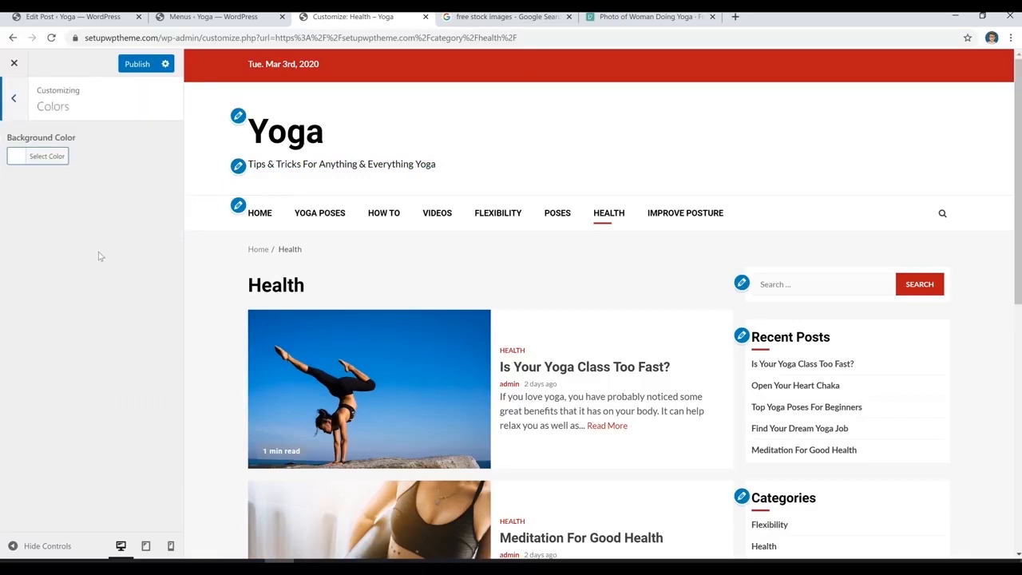
pyautogui.click(19, 158)
pyautogui.moveTo(29, 190); pyautogui.dragTo(23, 182)
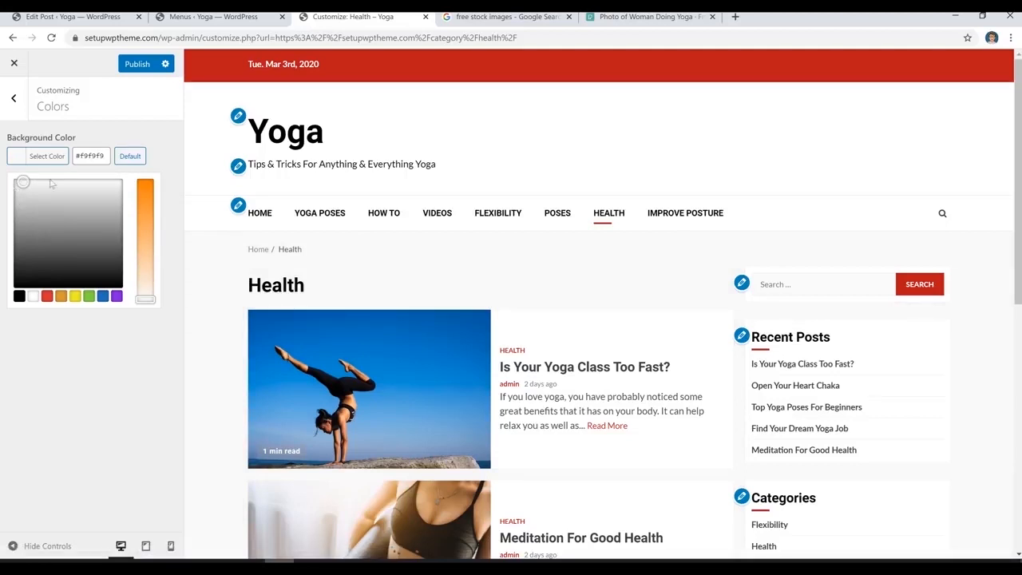
pyautogui.click(137, 65)
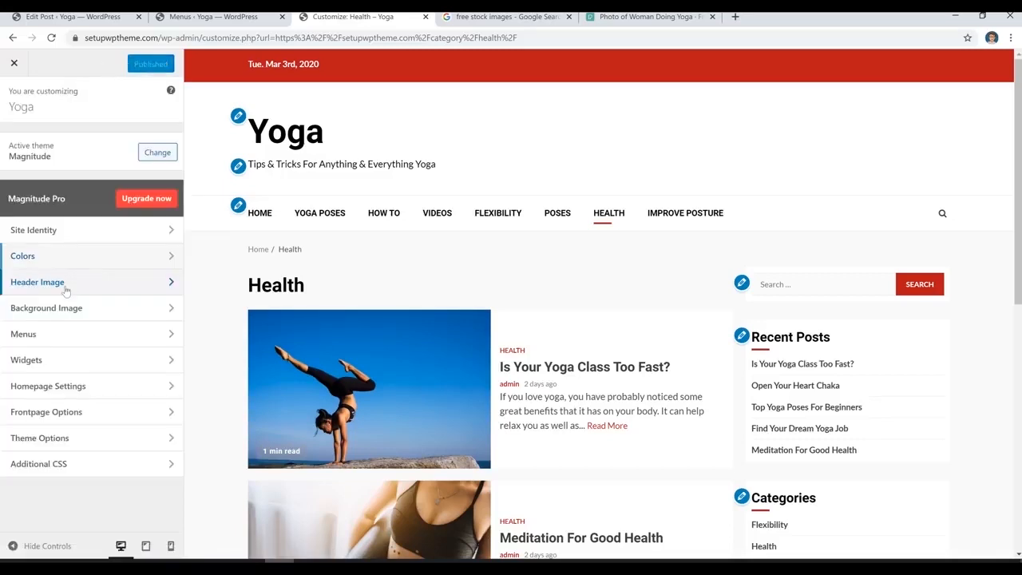
# - Review the Header Image and Background Image settings, checking the download size options of the yoga photo on Pexels
pyautogui.click(88, 287)
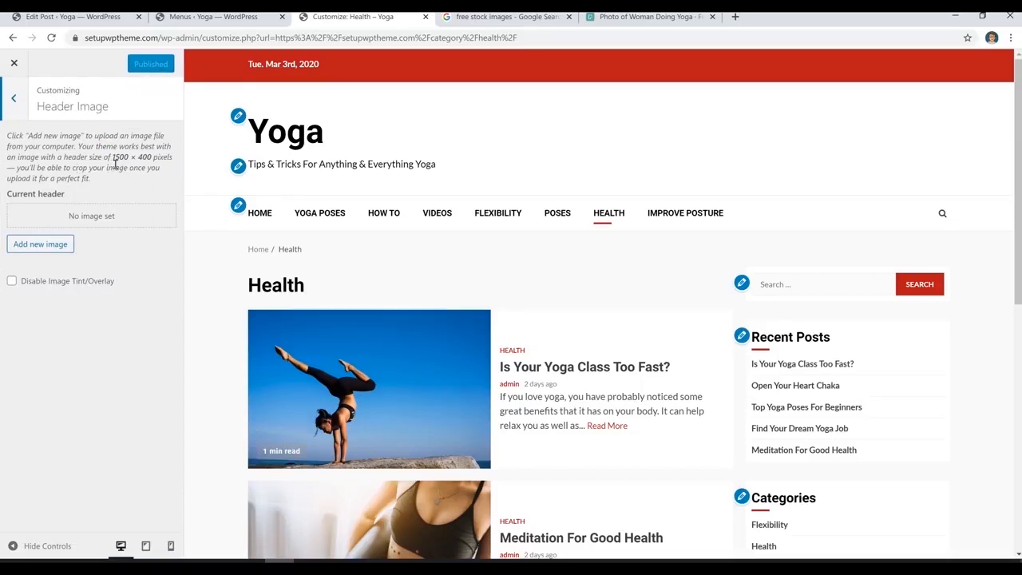
pyautogui.click(651, 16)
pyautogui.click(846, 74)
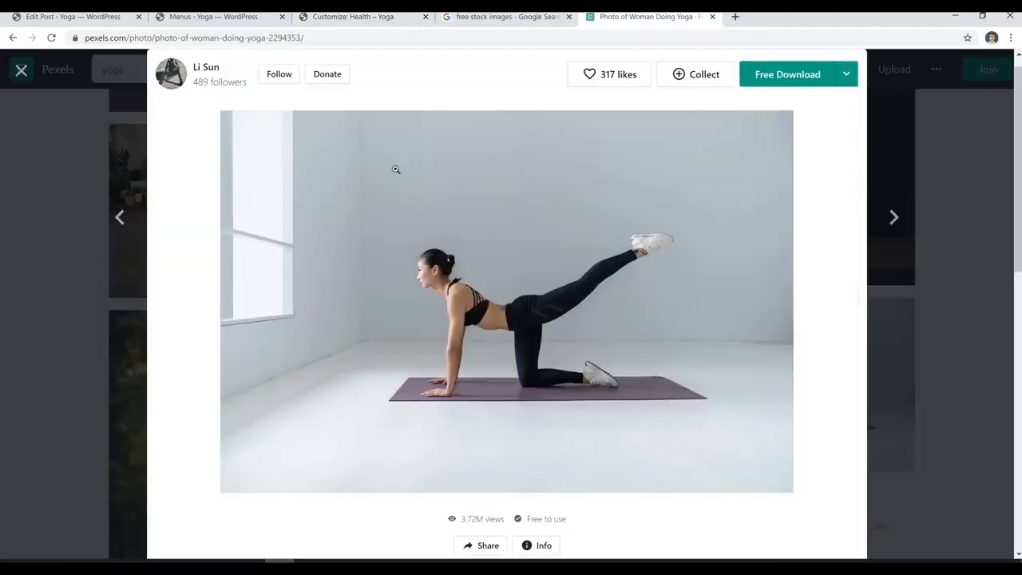
pyautogui.click(845, 73)
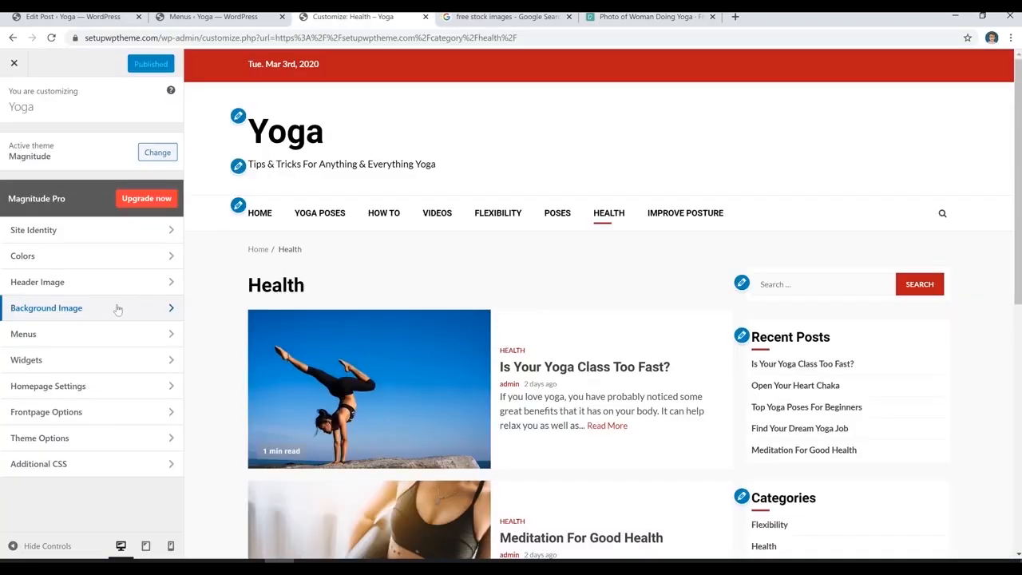
pyautogui.click(117, 309)
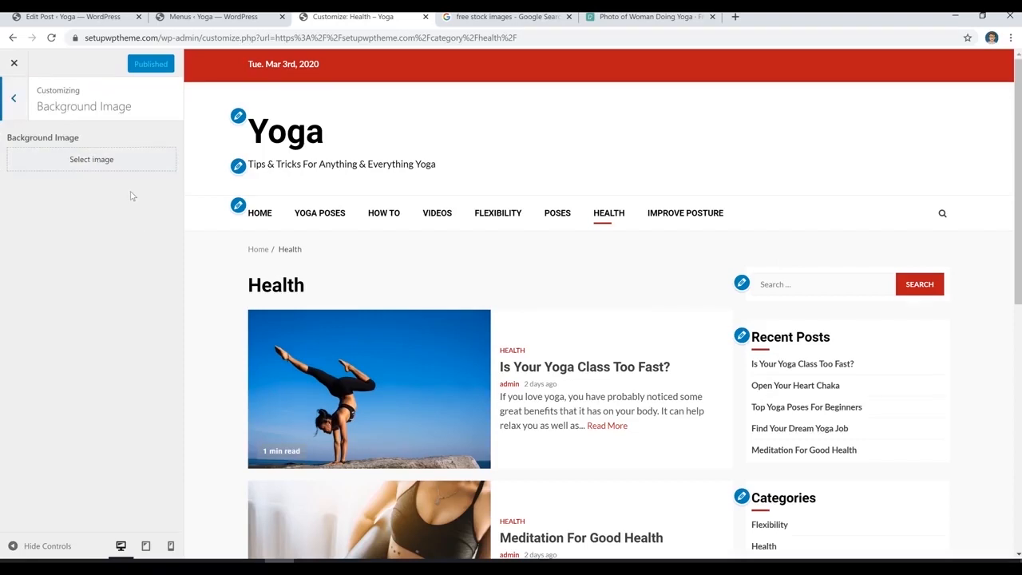
pyautogui.click(6, 107)
# - Open the theme's Header Options and review the settings for showing the date and social menu on the header
pyautogui.click(129, 441)
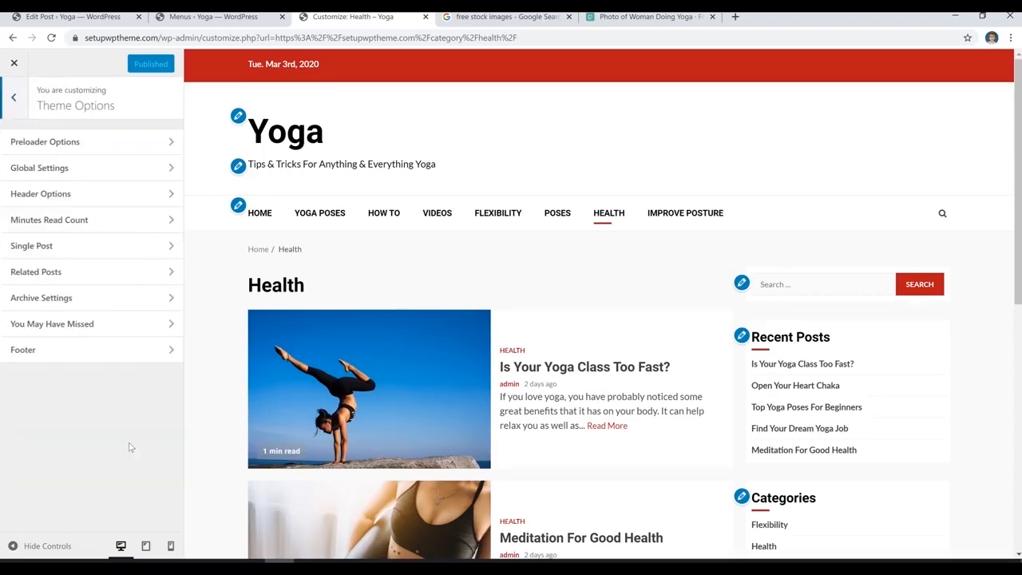
pyautogui.click(96, 196)
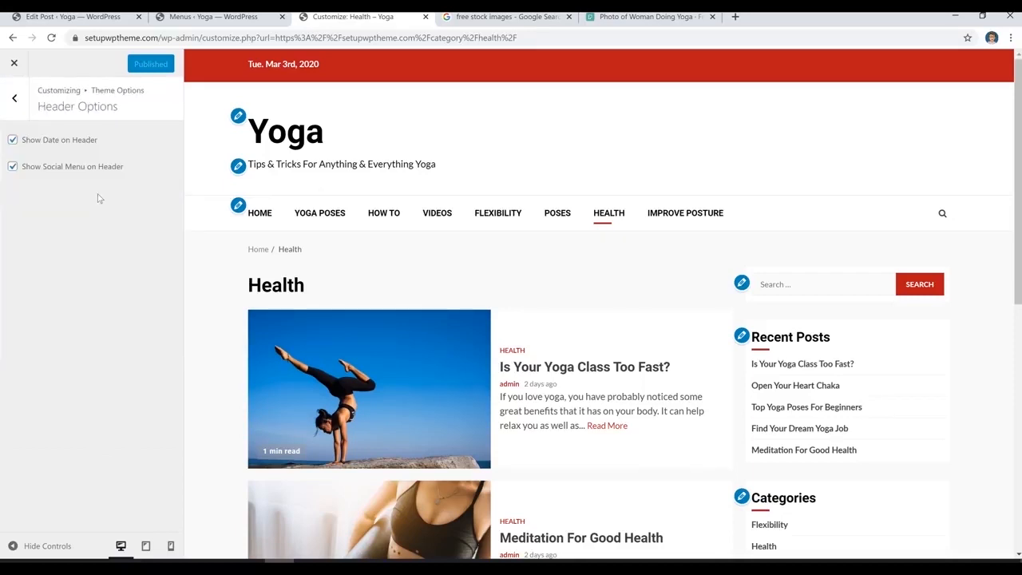
pyautogui.click(42, 142)
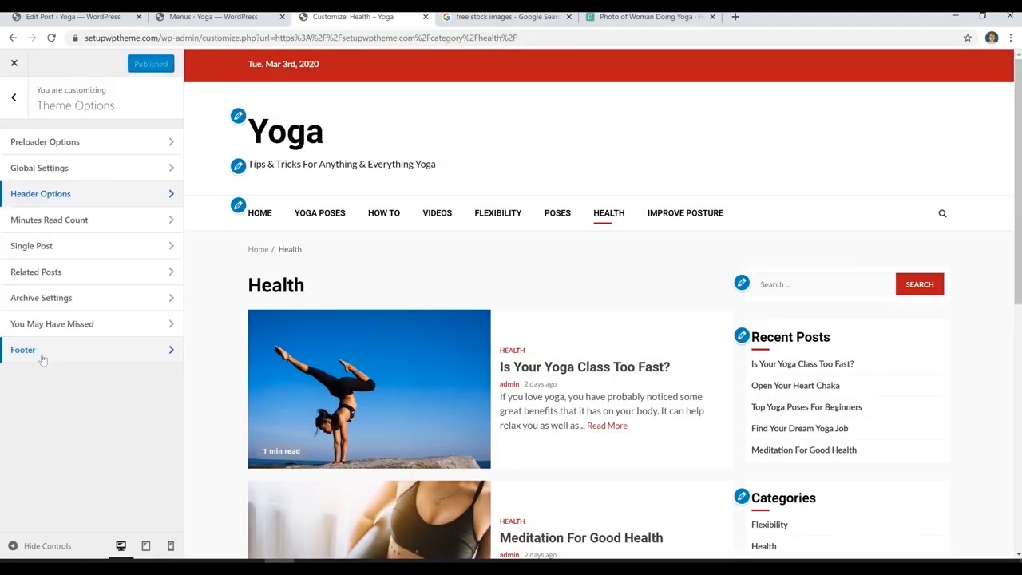
# - Review the theme's footer settings for the copyright text and footer menu, and compare them with the footer in the page preview
pyautogui.click(82, 351)
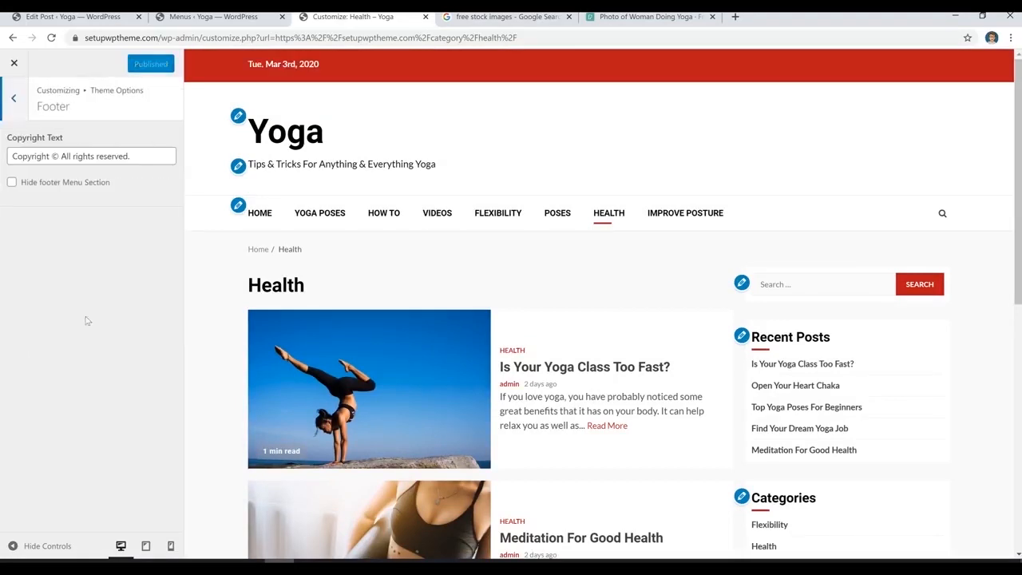
pyautogui.scroll(-10, 598, 305)
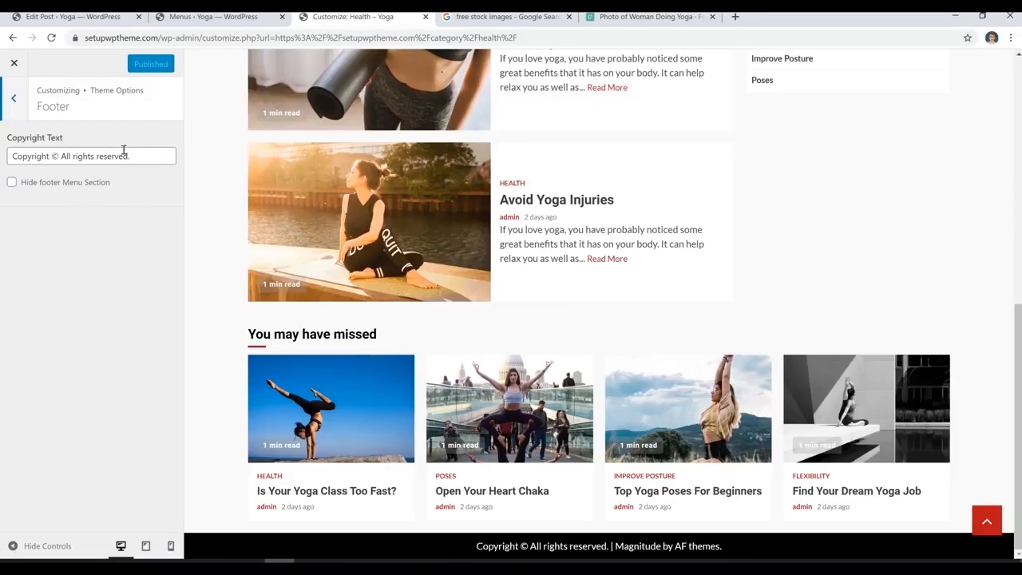
pyautogui.click(14, 98)
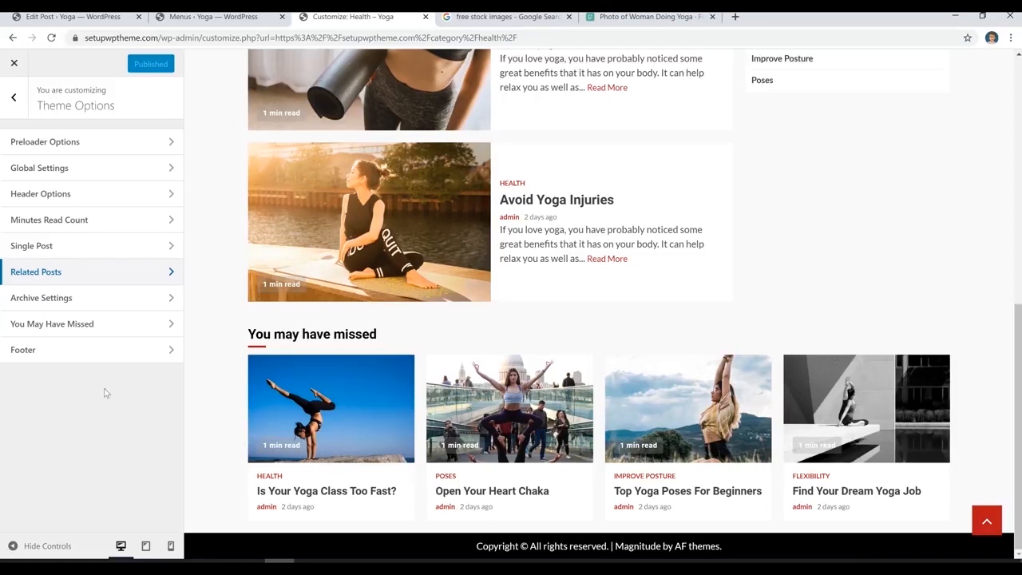
# - Leave the customizer and look over the posts and sidebar on the live site's home page
pyautogui.click(14, 63)
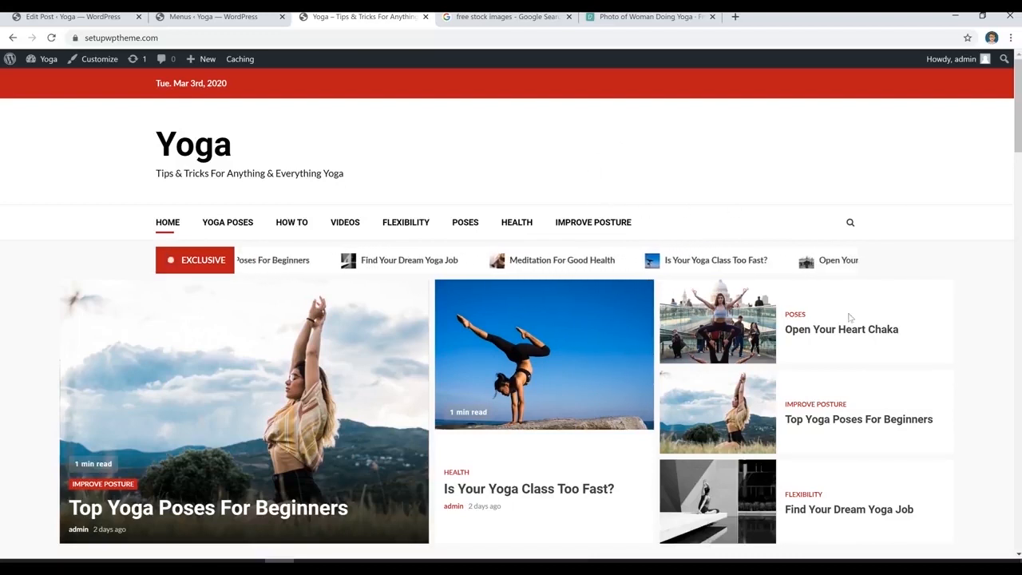
pyautogui.scroll(-8, 850, 318)
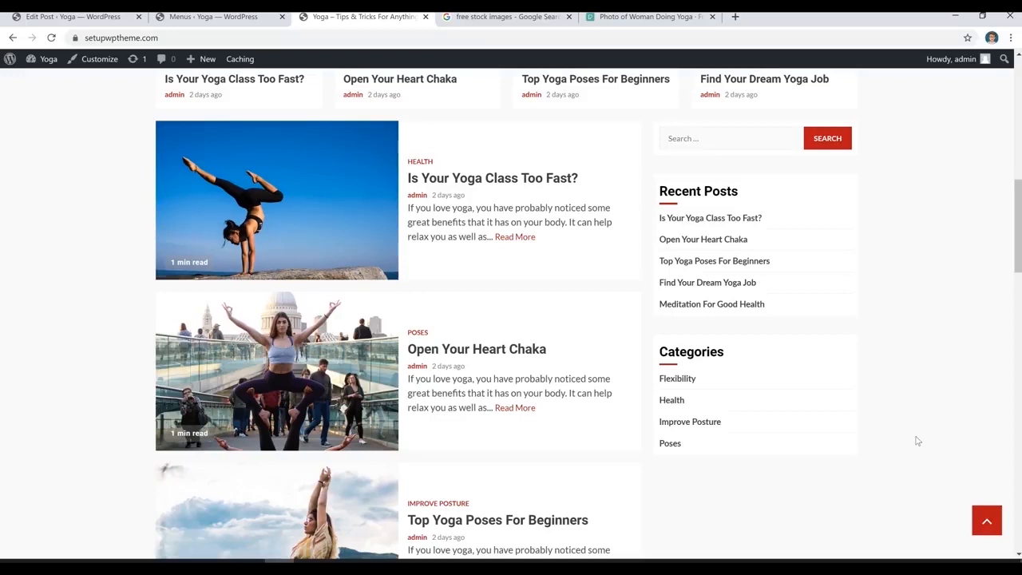
pyautogui.scroll(10, 918, 432)
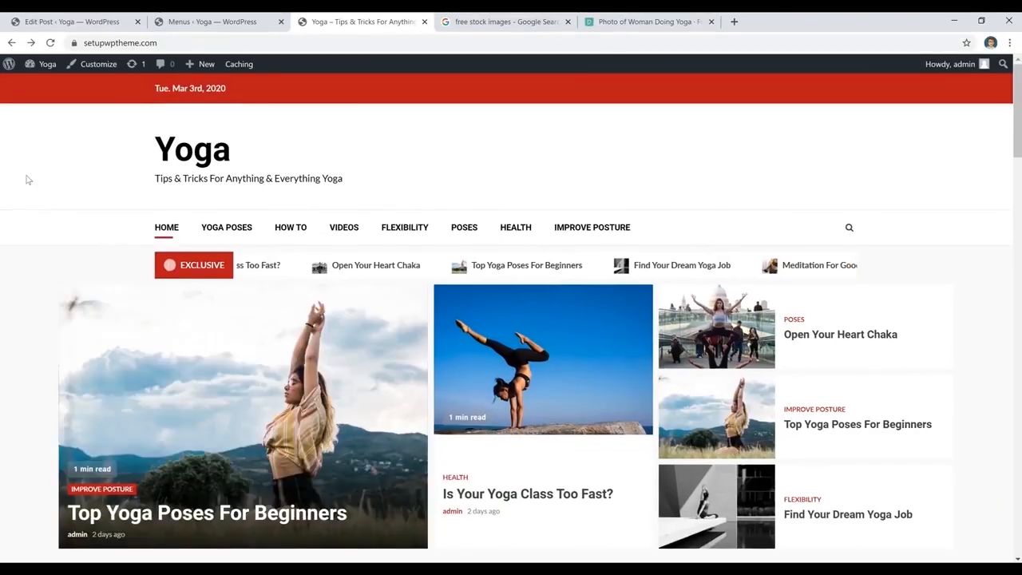